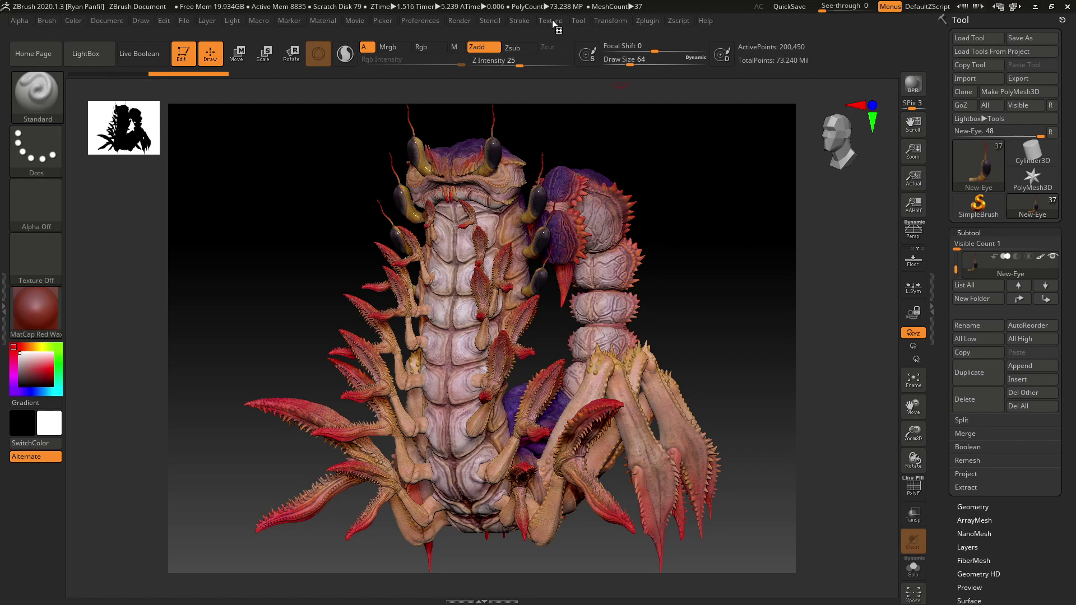
# Dock the Texture palette beside the canvas and import Crab-Shell-Texture.jpg from The-Creature-Creator's Reference folder
pyautogui.click(552, 19)
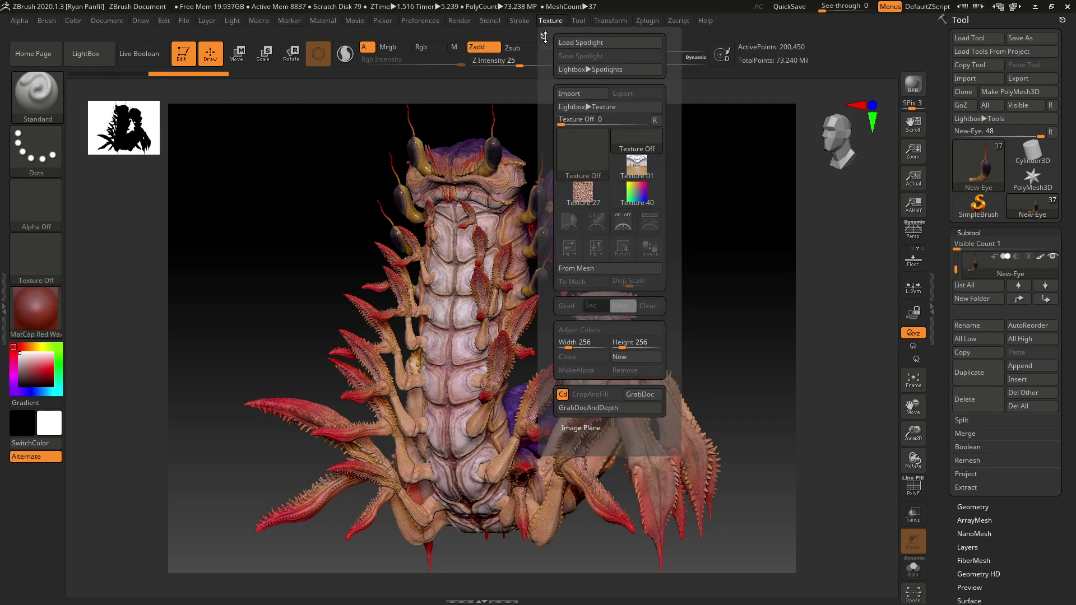
pyautogui.moveTo(542, 37); pyautogui.dragTo(34, 25)
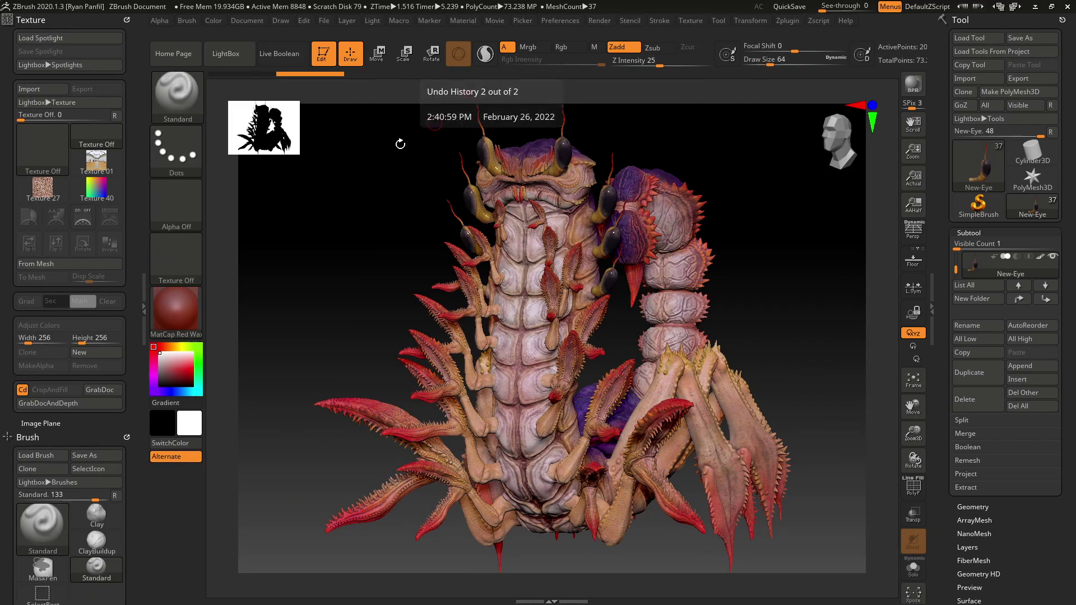
pyautogui.click(42, 87)
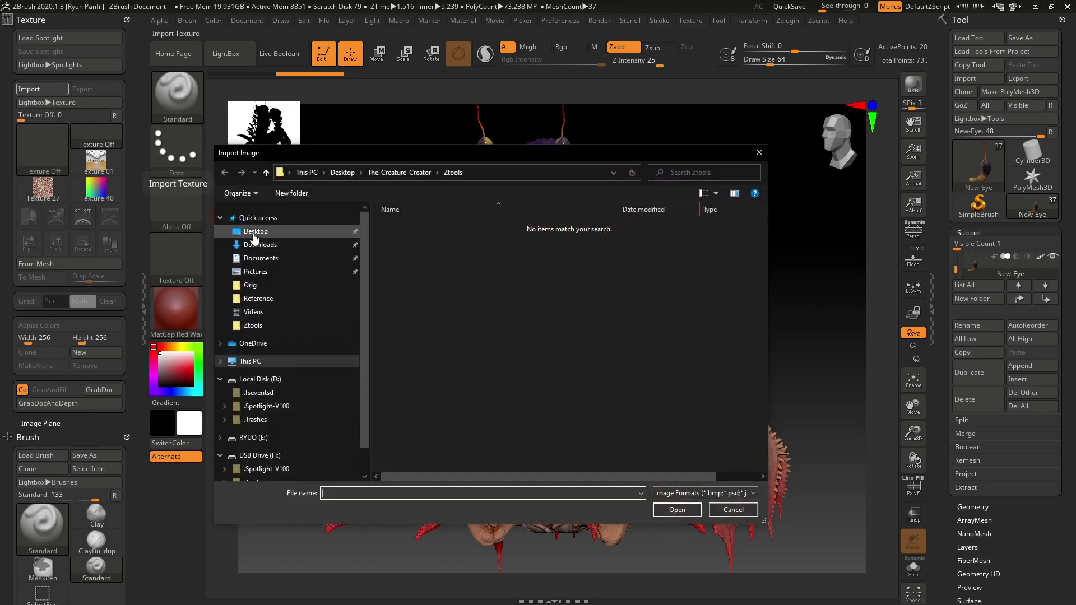
pyautogui.click(283, 232)
pyautogui.doubleClick(435, 308)
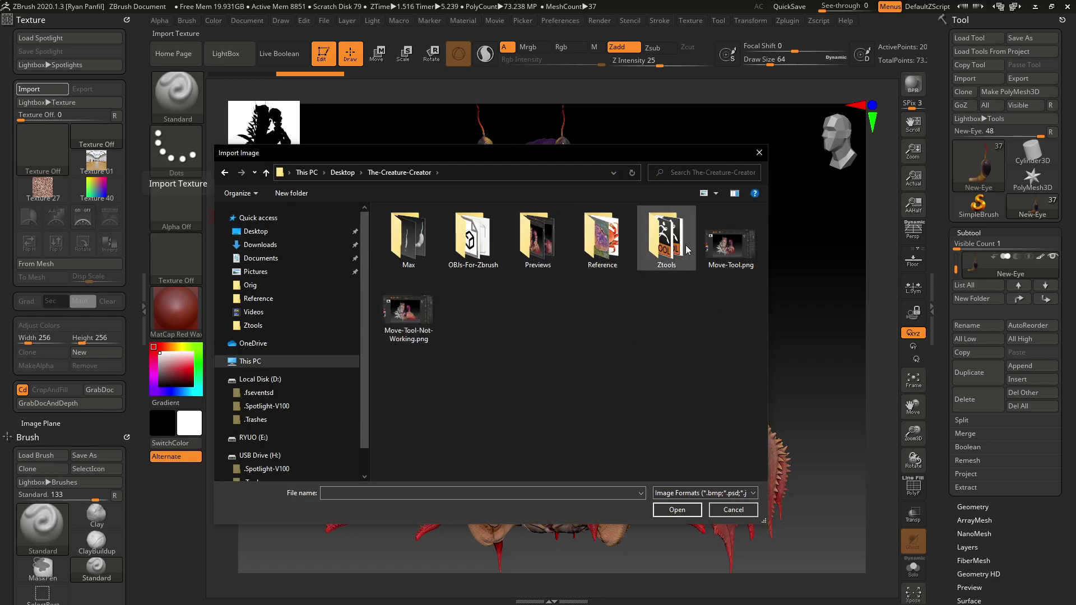
pyautogui.doubleClick(603, 238)
pyautogui.click(538, 247)
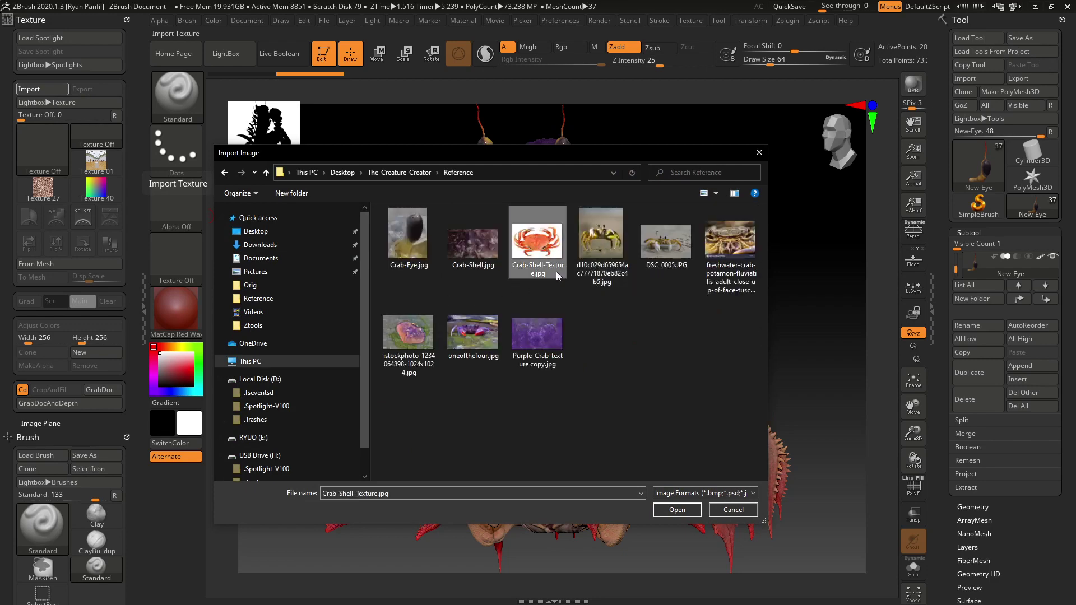
pyautogui.click(677, 510)
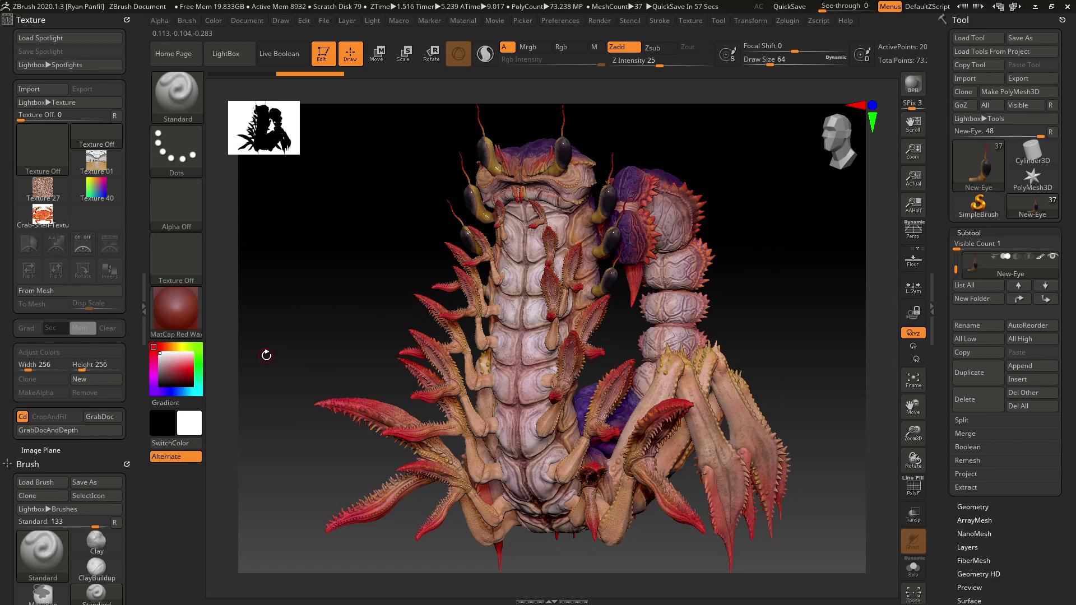
# Add the imported Crab-Shell-Texture image to Spotlight
pyautogui.click(52, 219)
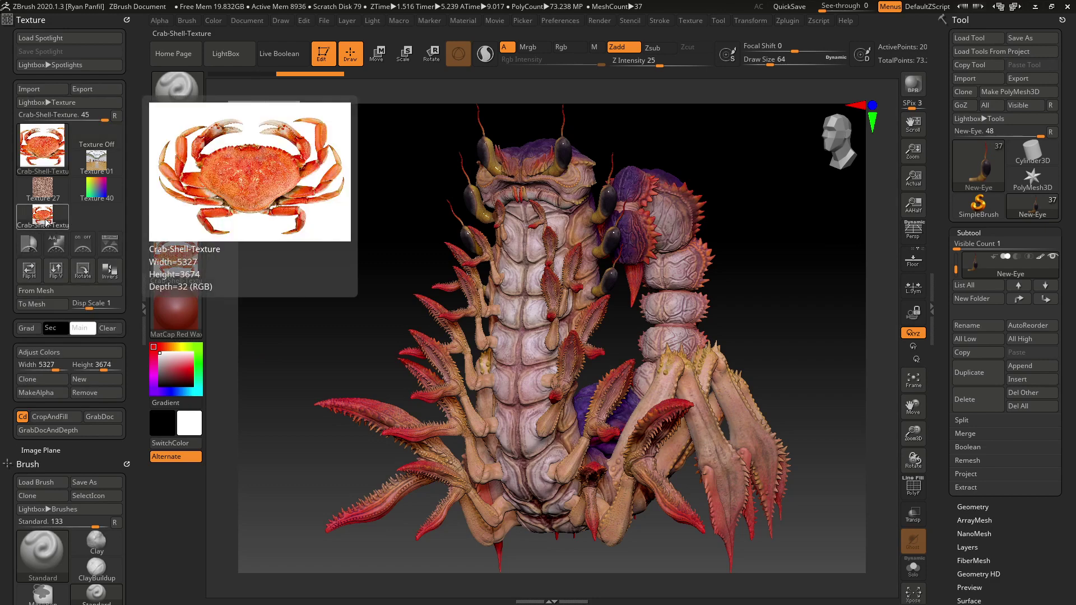
pyautogui.click(111, 245)
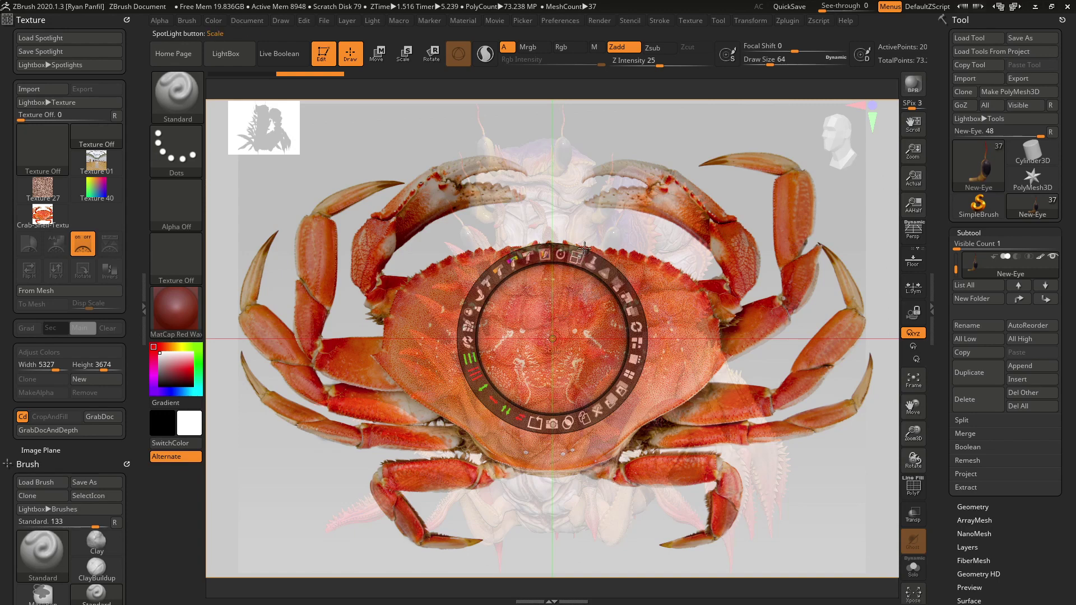
# Reposition the Spotlight dial around the crab image, set it by the lower-left legs, and scale the image down from there
pyautogui.click(718, 190)
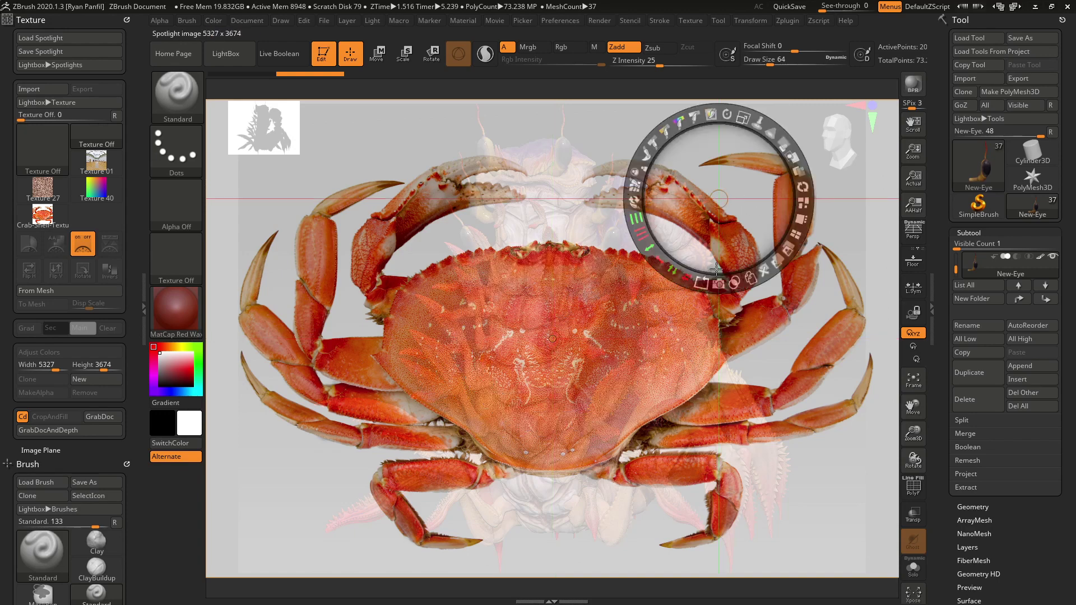
pyautogui.click(786, 454)
pyautogui.click(454, 453)
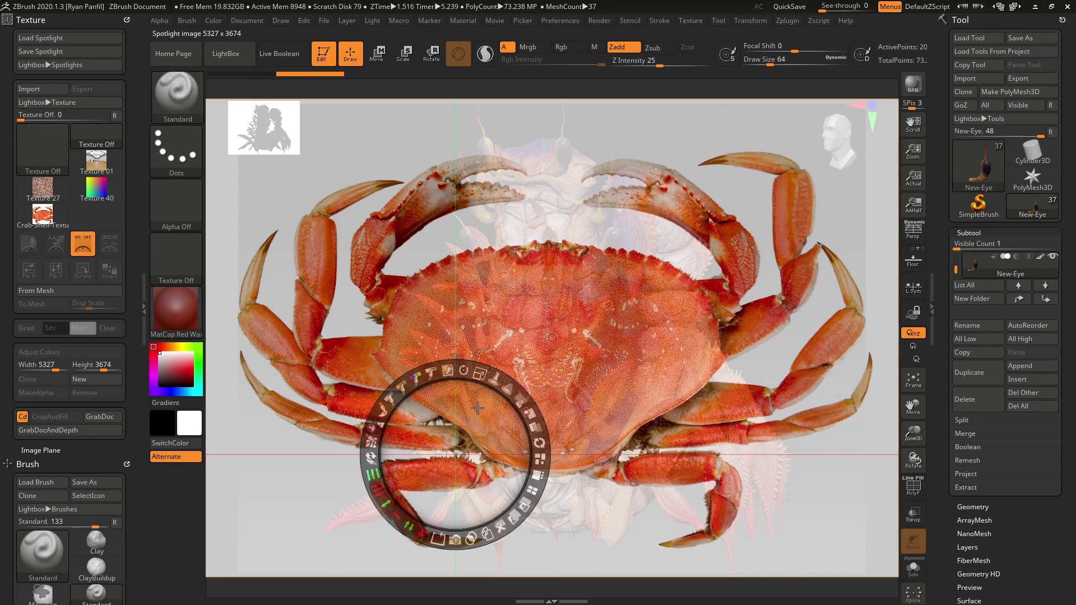
pyautogui.click(636, 302)
pyautogui.click(349, 220)
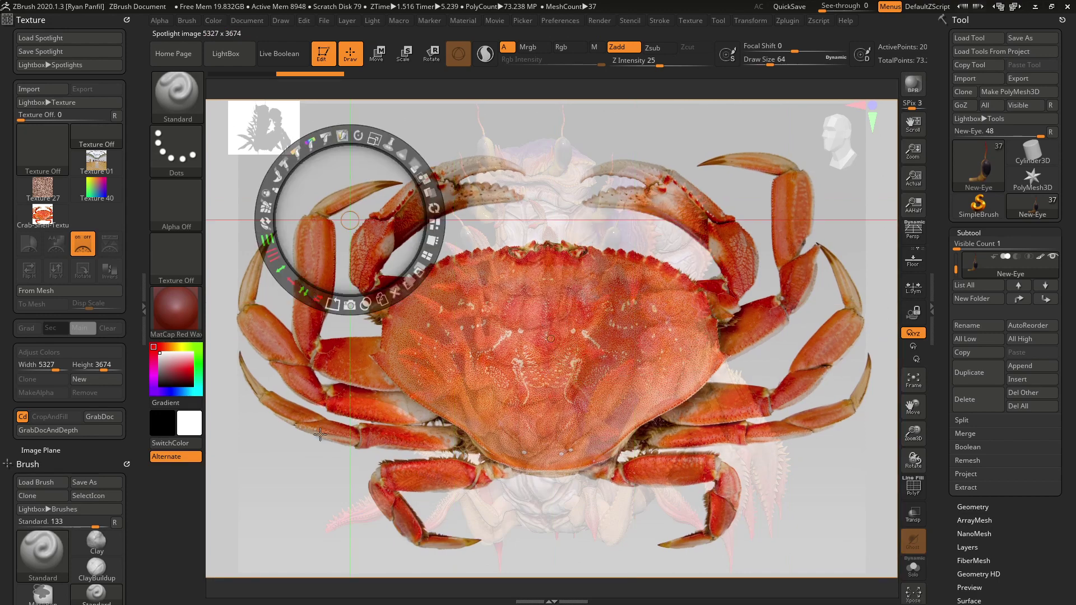
pyautogui.click(322, 462)
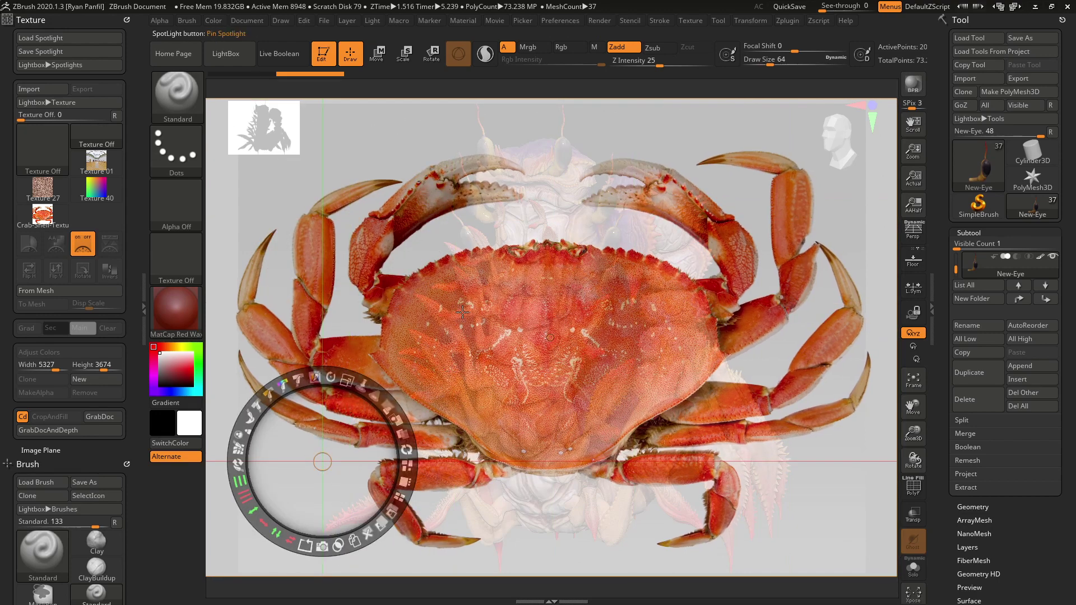
pyautogui.moveTo(342, 453); pyautogui.dragTo(354, 386)
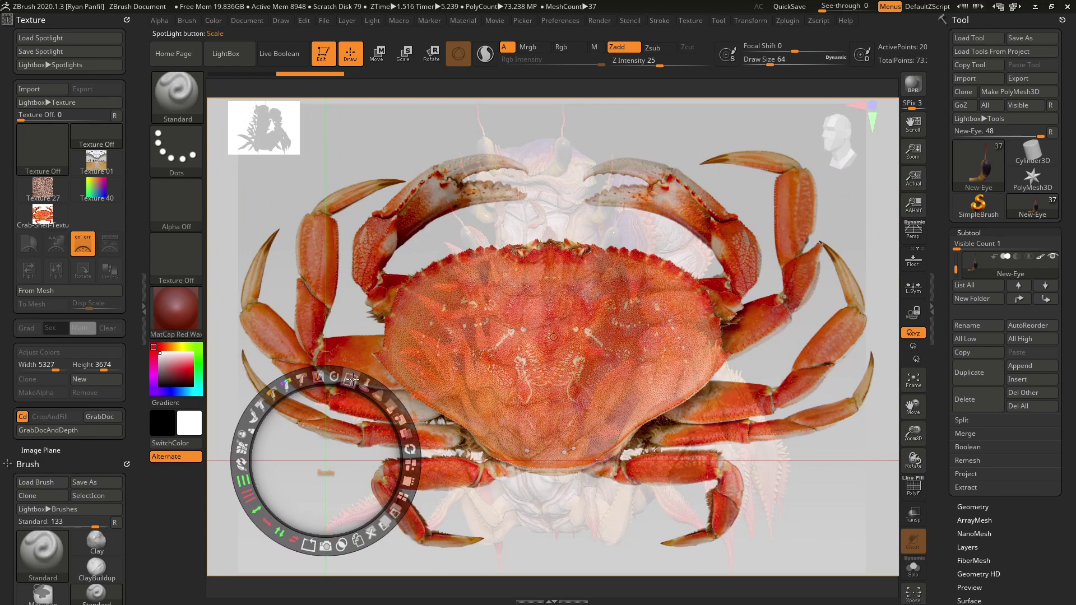
pyautogui.moveTo(352, 380); pyautogui.dragTo(359, 403)
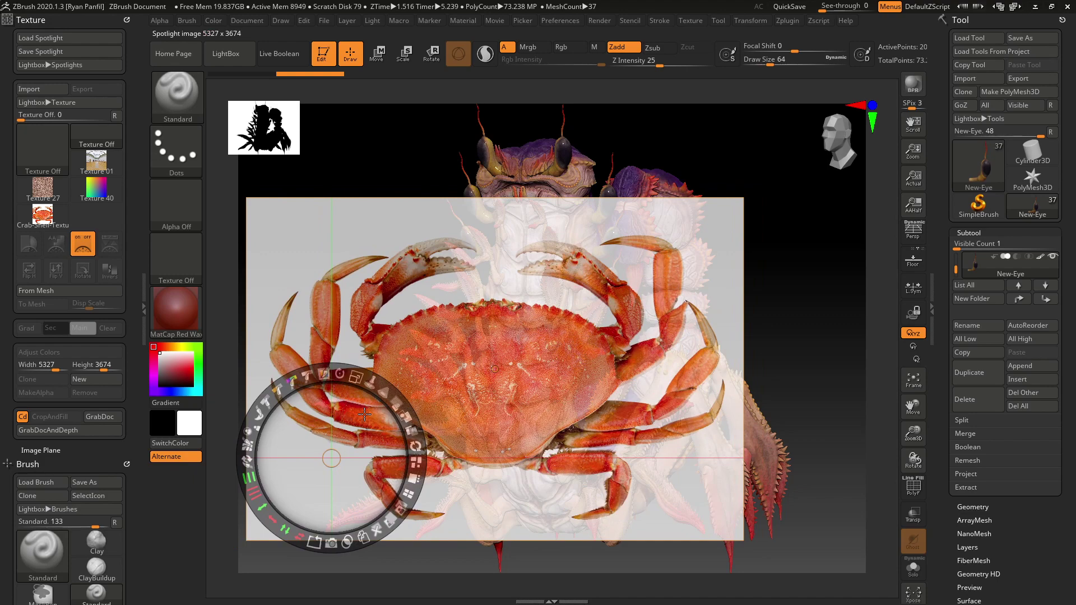
# Toggle the Spotlight image off and on several times, leaving the crab image displayed
pyautogui.hotkey('shift', 'z')
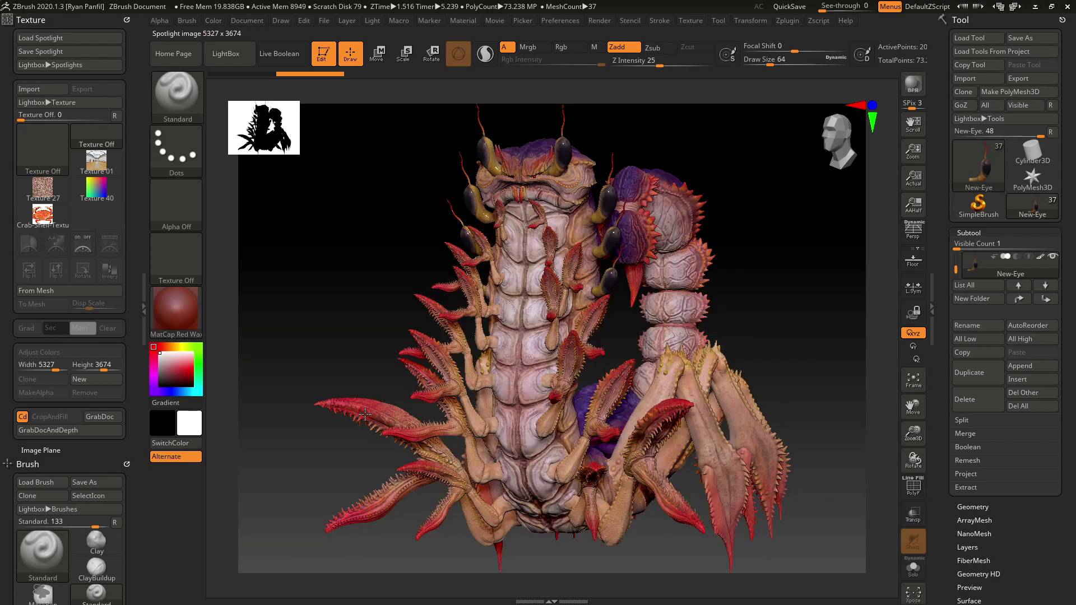
pyautogui.click(84, 247)
pyautogui.click(85, 247)
pyautogui.click(84, 248)
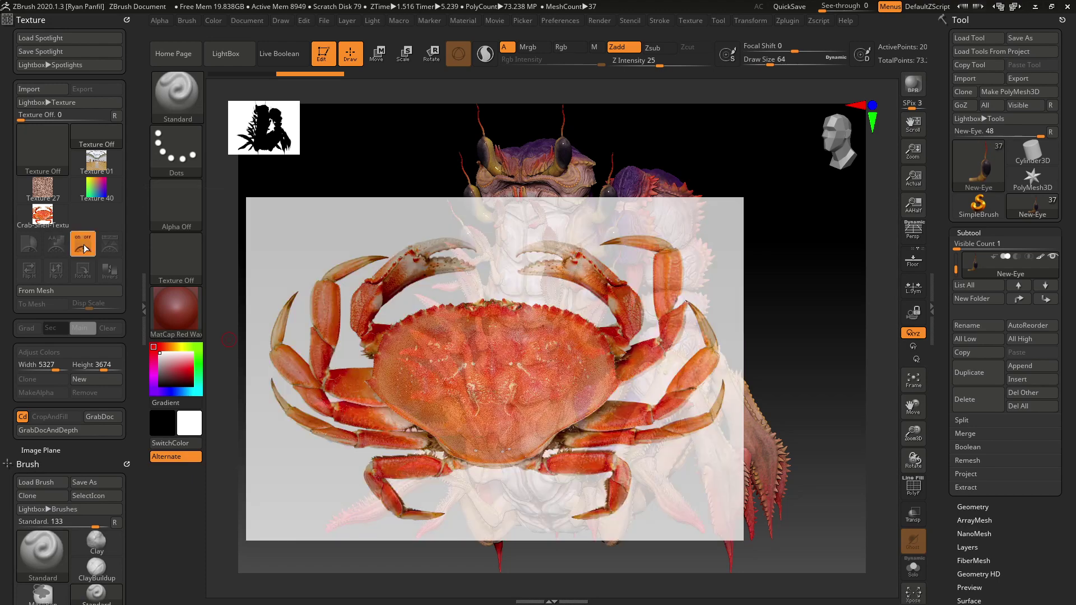
pyautogui.hotkey('shift', 'z')
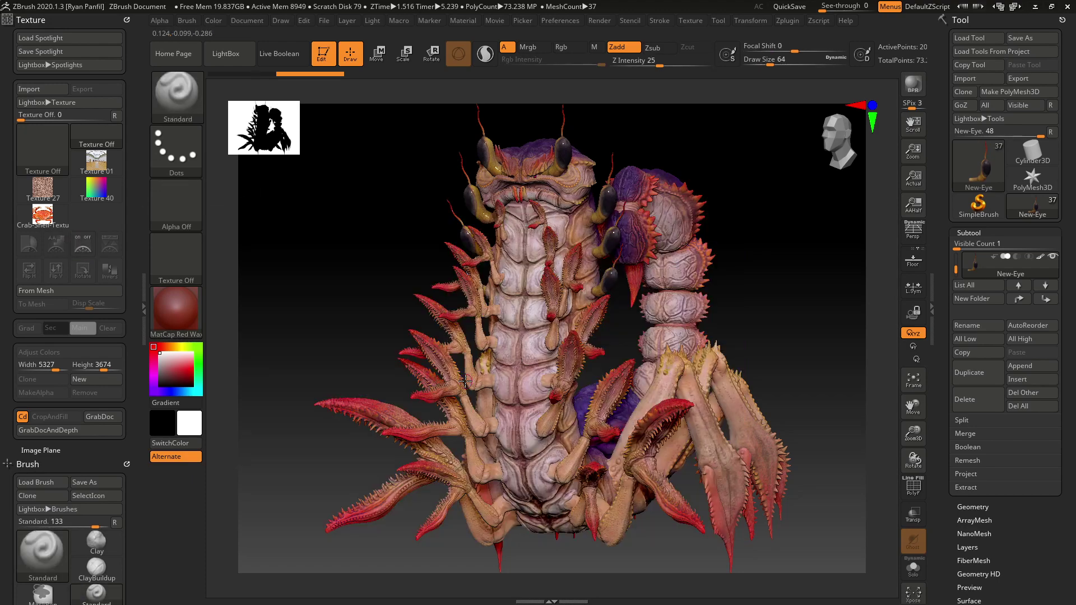
pyautogui.hotkey('shift', 'z')
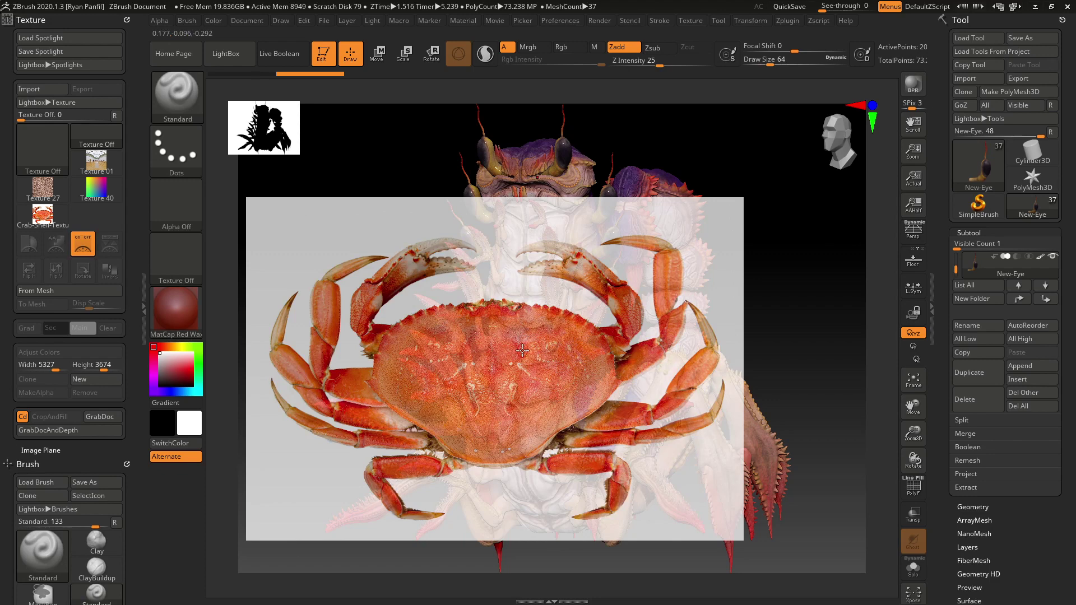
# Toggle the Spotlight dial on and off, leaving it hidden so the model can be navigated behind the image
pyautogui.press('z')
pyautogui.press('z')
pyautogui.press('z')
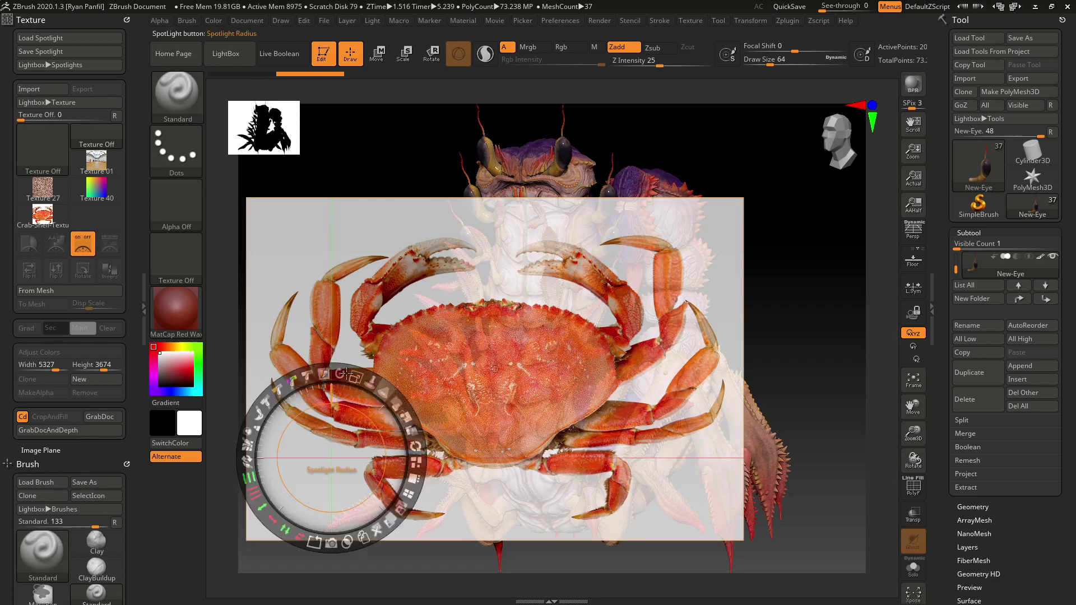
pyautogui.press('z')
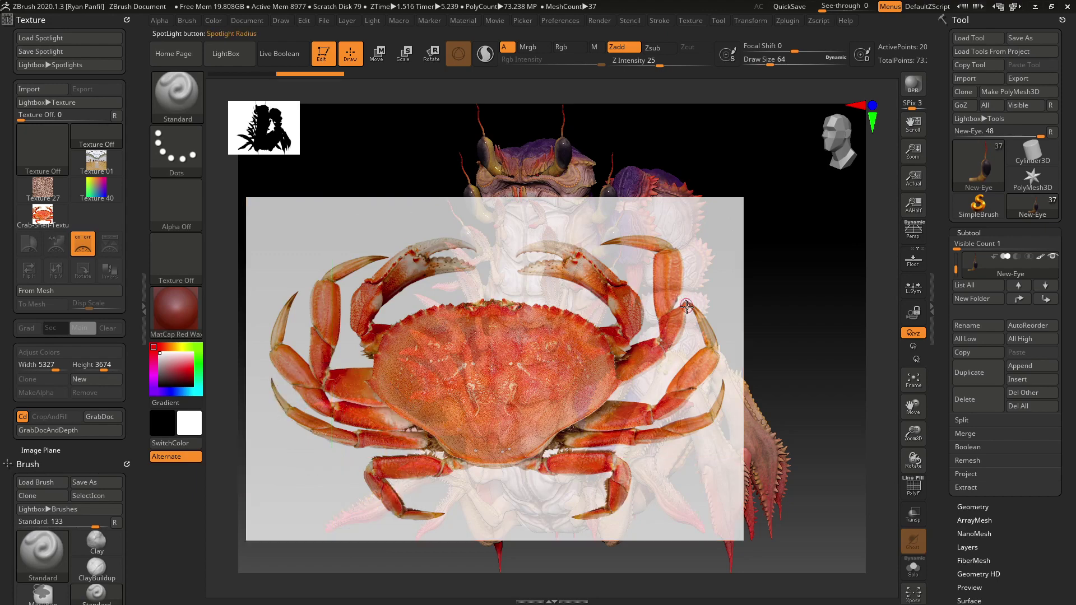
# Hide the Spotlight image and isolate the creature's purple head shell subtool in Solo mode, facing it straight from above
pyautogui.moveTo(759, 295)
pyautogui.mouseDown()
pyautogui.moveTo(759, 334)
pyautogui.moveTo(714, 305)
pyautogui.moveTo(757, 272)
pyautogui.moveTo(740, 286)
pyautogui.moveTo(748, 303)
pyautogui.moveTo(773, 274)
pyautogui.moveTo(759, 291)
pyautogui.mouseUp()
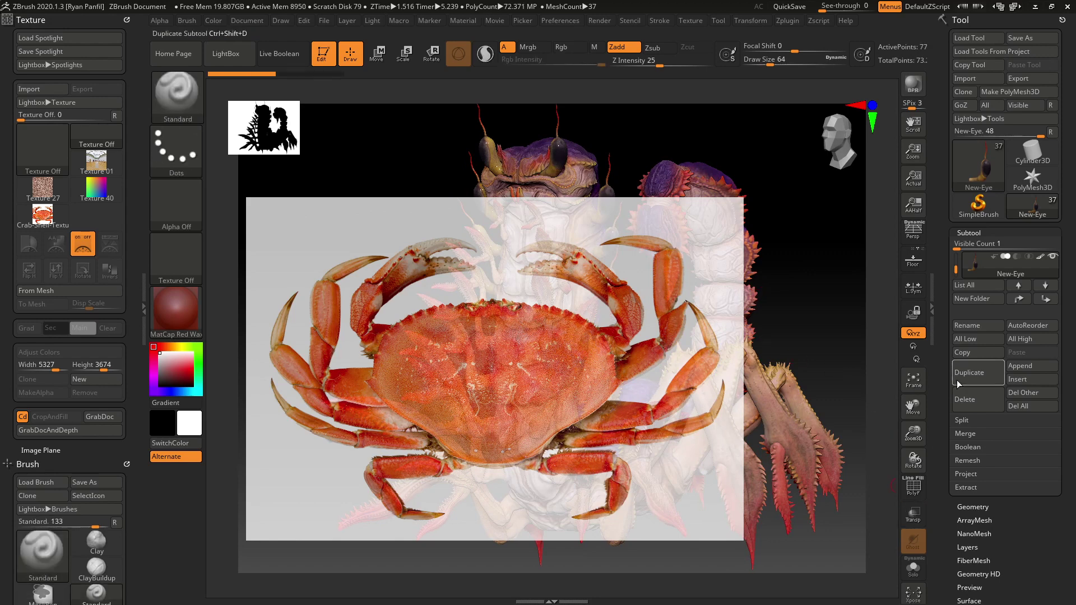
pyautogui.moveTo(857, 342); pyautogui.dragTo(814, 311)
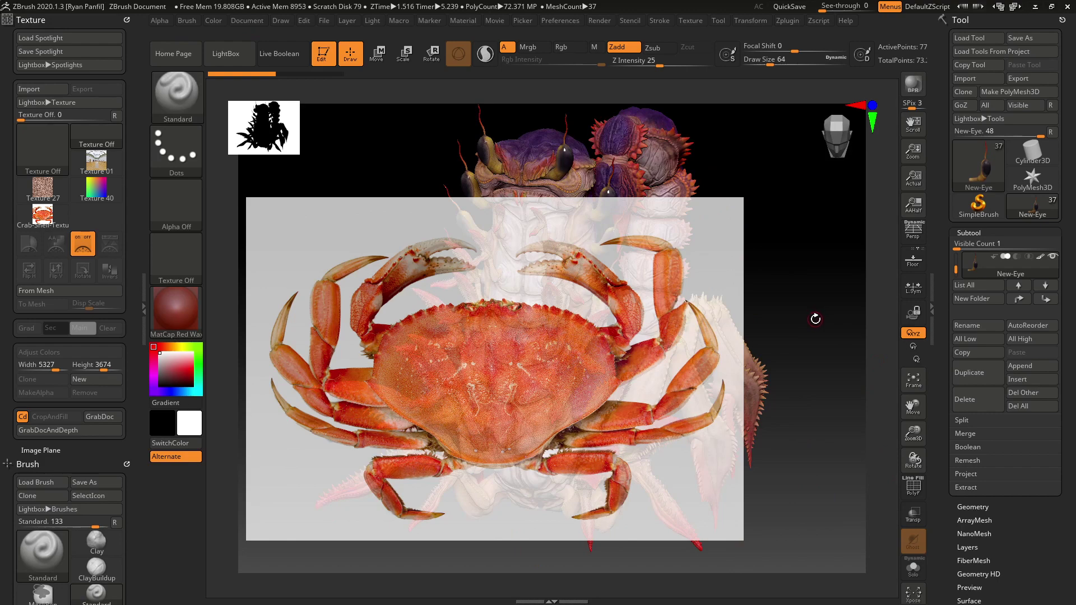
pyautogui.moveTo(783, 256)
pyautogui.keyDown('shift'); pyautogui.mouseDown()
pyautogui.moveTo(786, 305)
pyautogui.moveTo(790, 291)
pyautogui.mouseUp(); pyautogui.keyUp('shift')
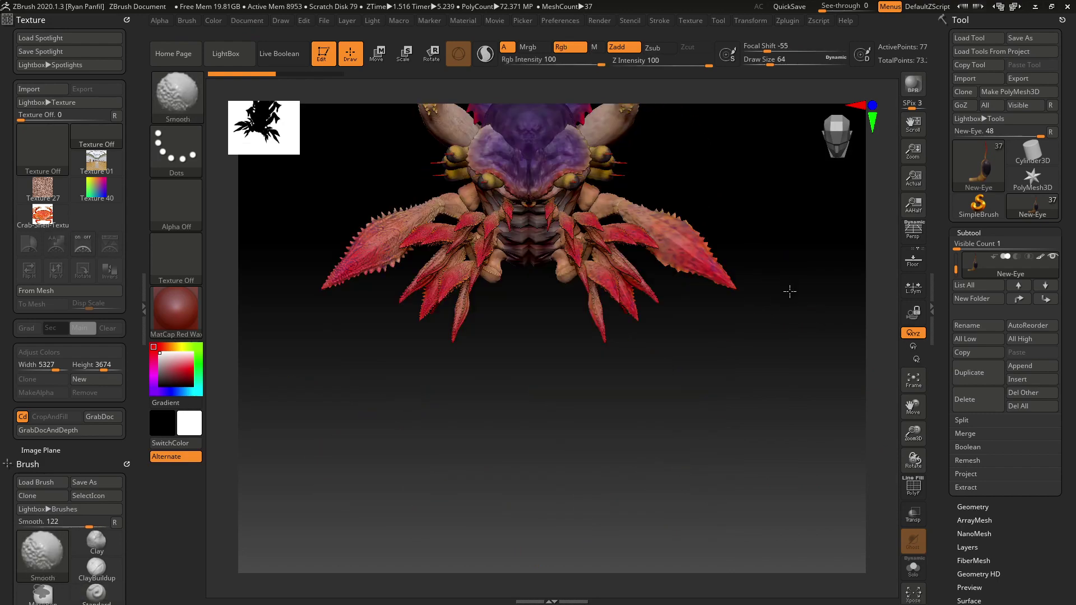
pyautogui.moveTo(778, 230); pyautogui.dragTo(786, 355)
pyautogui.moveTo(914, 436); pyautogui.dragTo(913, 432)
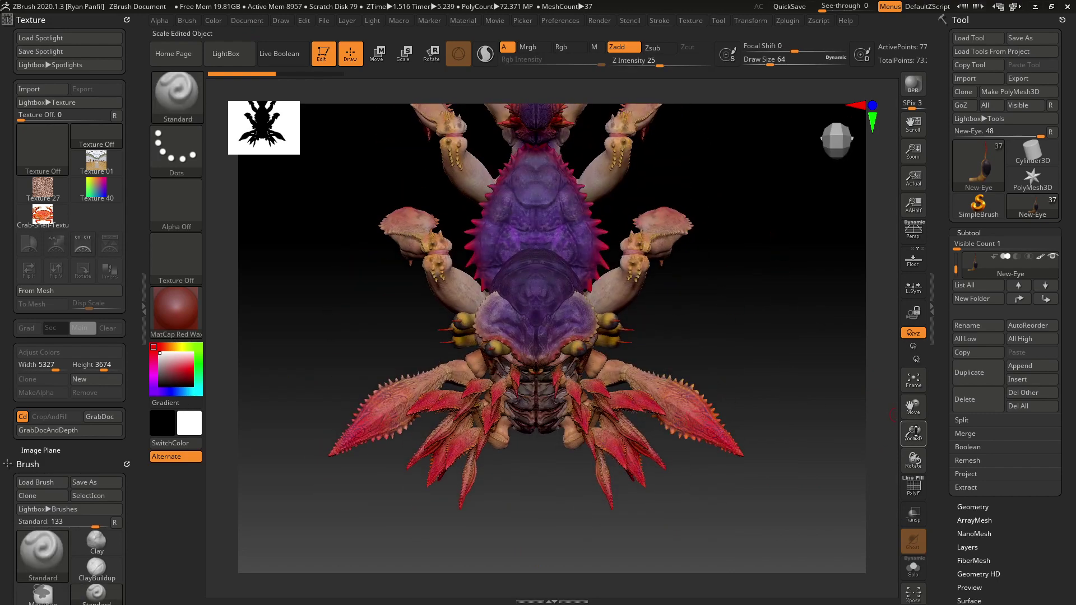
pyautogui.moveTo(910, 470); pyautogui.dragTo(907, 507)
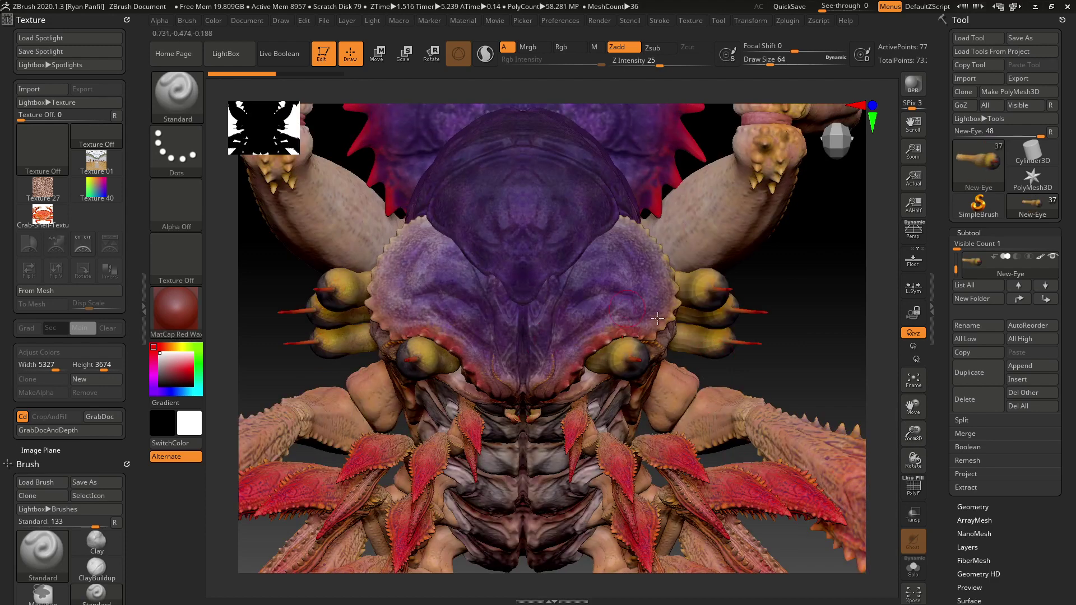
pyautogui.moveTo(906, 437); pyautogui.dragTo(906, 416)
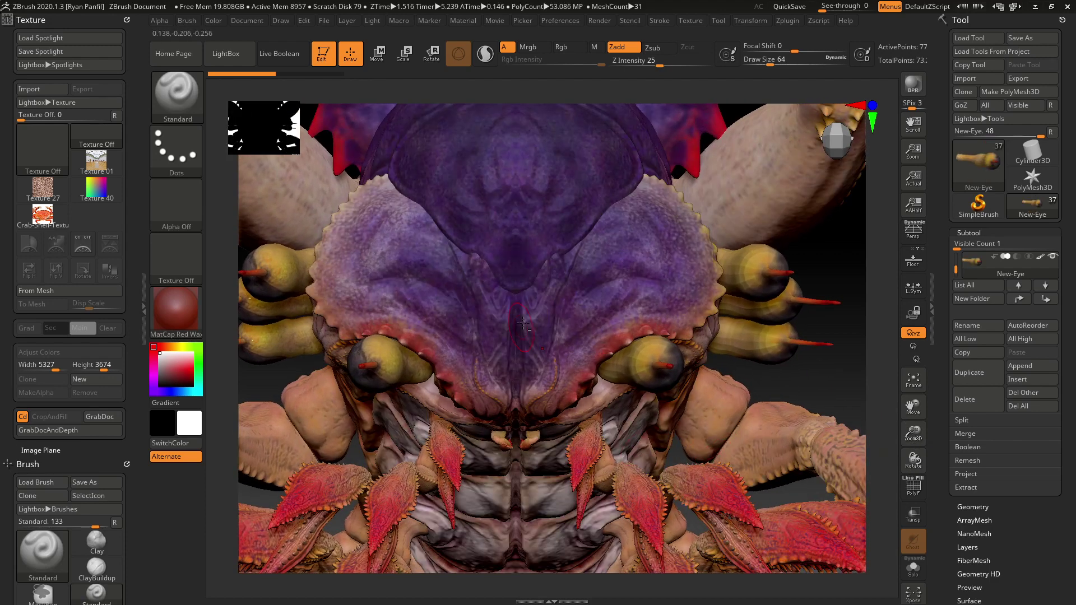
pyautogui.keyDown('alt'); pyautogui.click(527, 325); pyautogui.keyUp('alt')
pyautogui.click(913, 572)
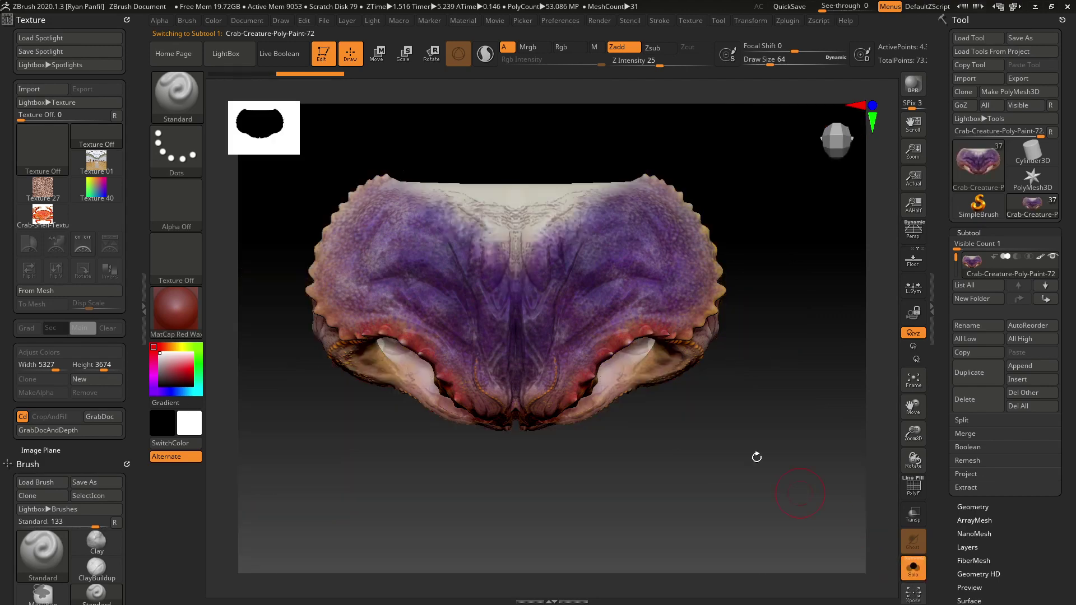
pyautogui.moveTo(713, 361)
pyautogui.mouseDown()
pyautogui.moveTo(754, 451)
pyautogui.moveTo(759, 432)
pyautogui.mouseUp()
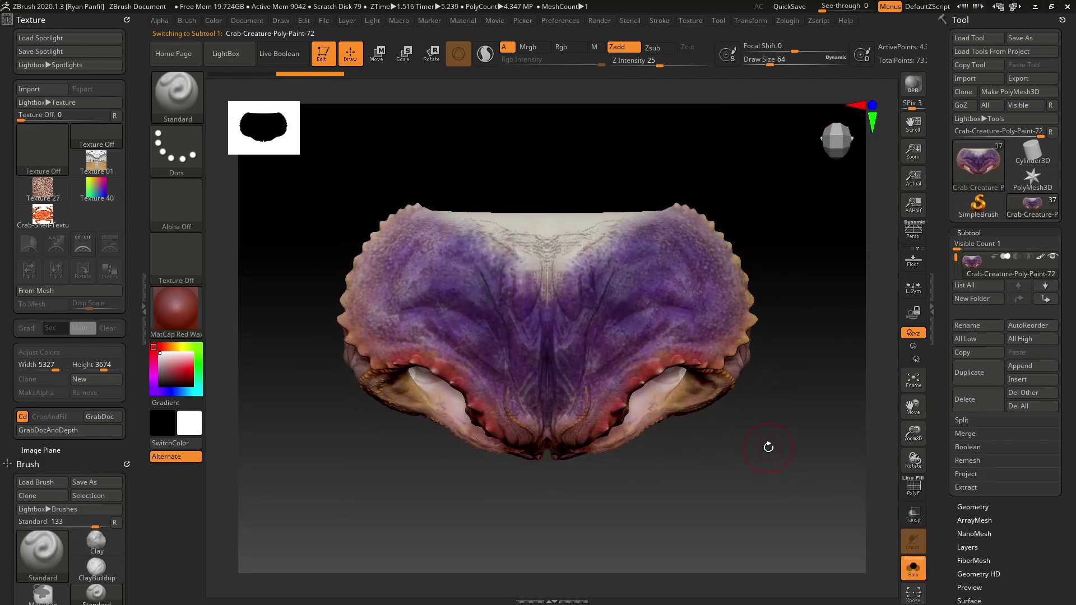
# Display the Spotlight image, enlarge and align it so the crab's shell covers the isolated head shell, and hide the dial
pyautogui.hotkey('shift', 'z')
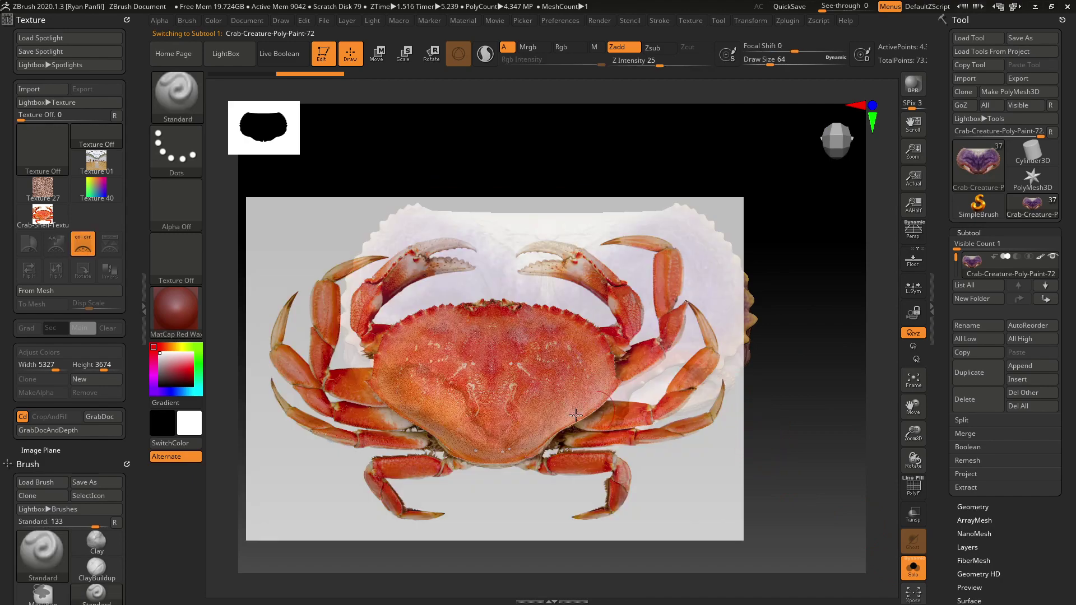
pyautogui.press('z')
pyautogui.moveTo(360, 377); pyautogui.dragTo(273, 437)
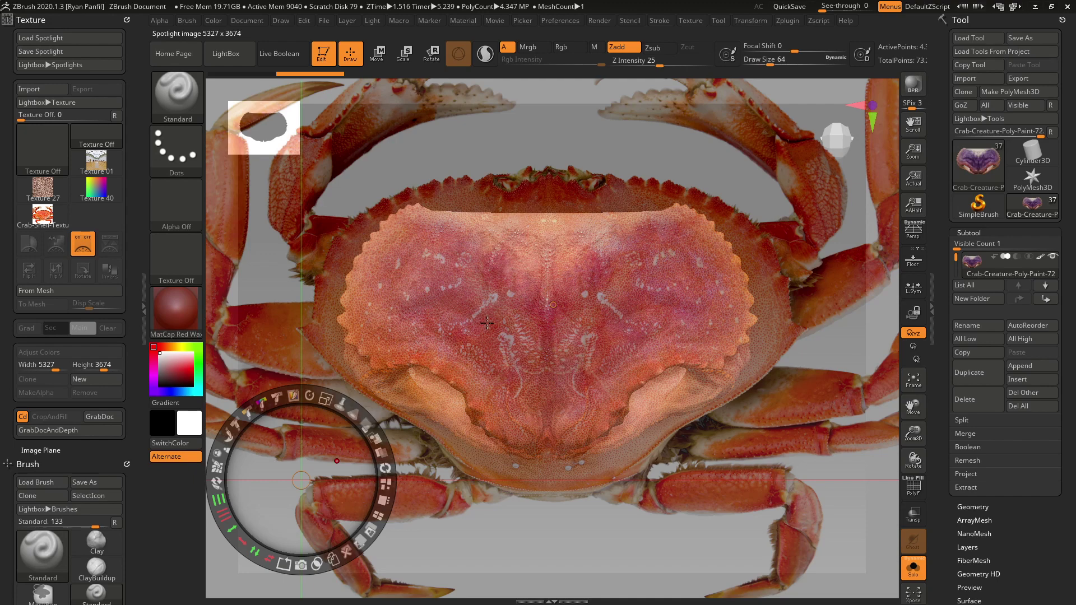
pyautogui.moveTo(340, 434); pyautogui.dragTo(338, 430)
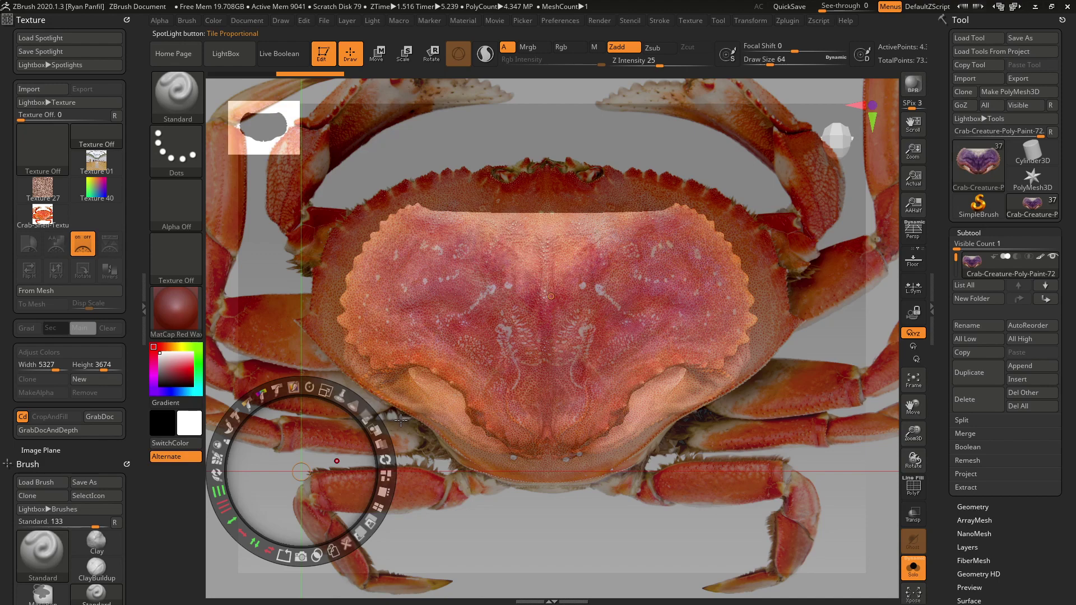
pyautogui.press('z')
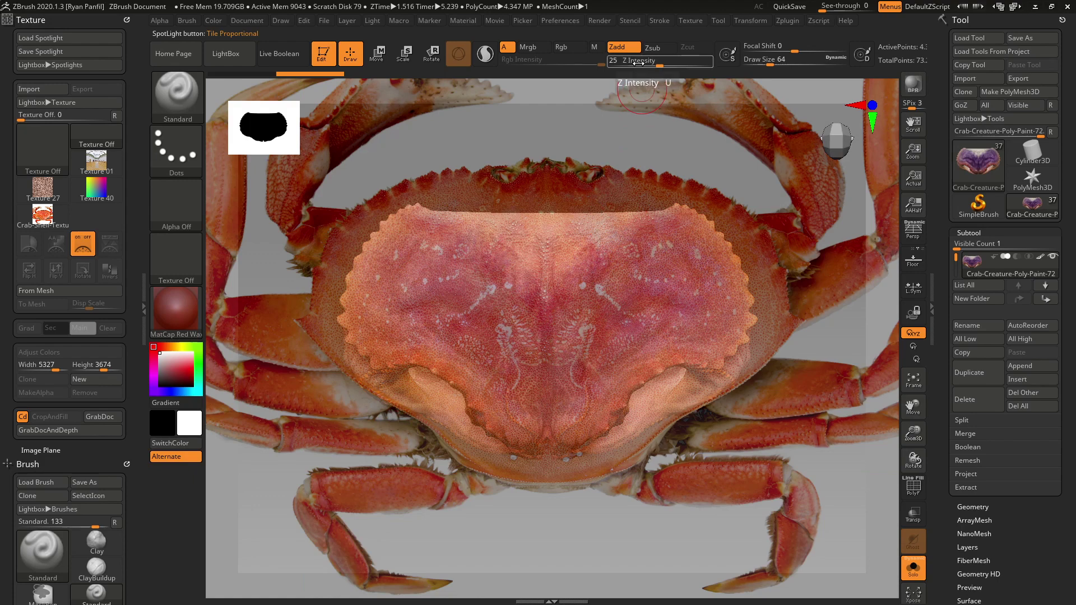
# Set the Standard brush's Z Intensity to 6, enable Rgb, and set Rgb Intensity to 0
pyautogui.moveTo(625, 63)
pyautogui.mouseDown()
pyautogui.moveTo(608, 63)
pyautogui.moveTo(615, 90)
pyautogui.mouseUp()
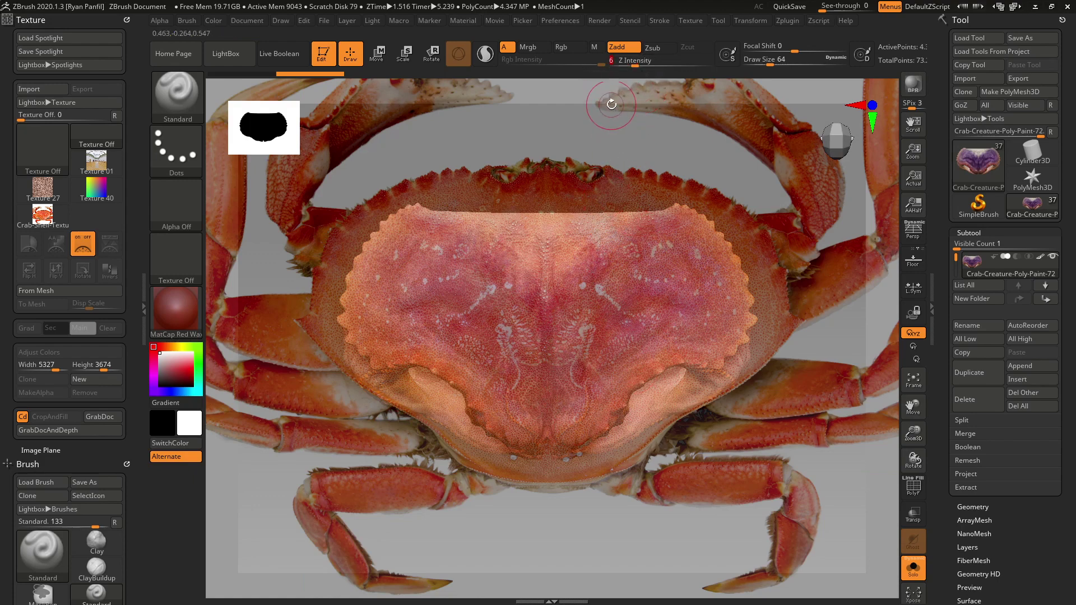
pyautogui.click(565, 47)
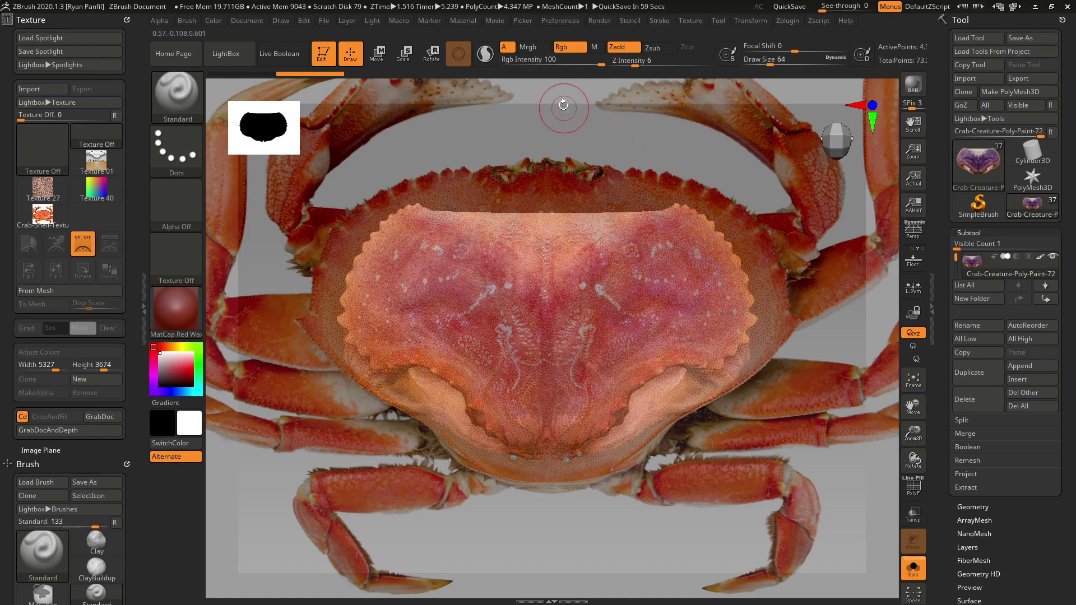
pyautogui.moveTo(523, 64); pyautogui.dragTo(502, 64)
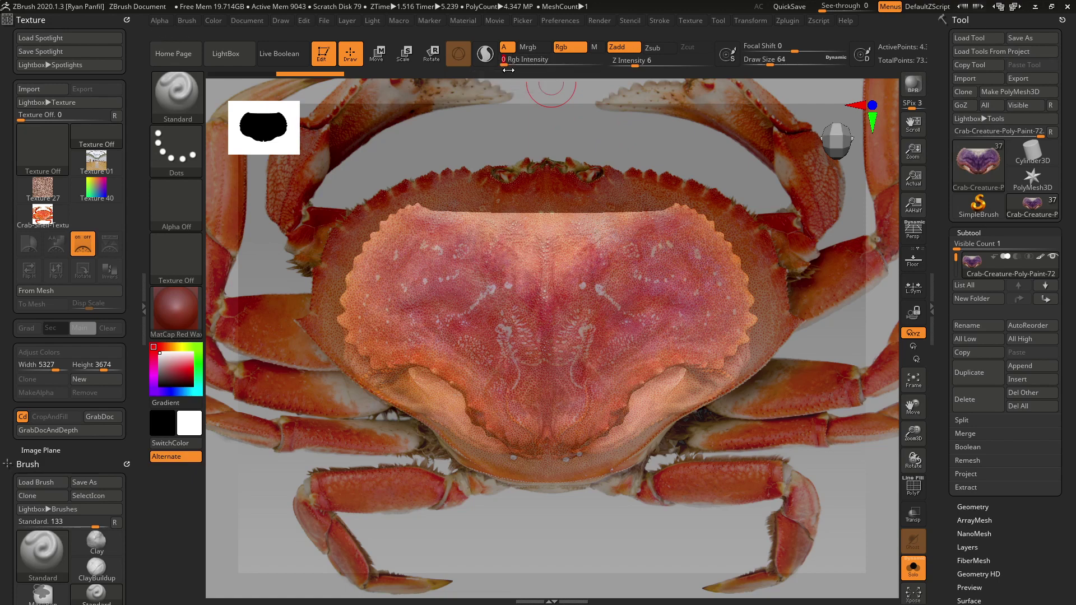
# Set Rgb Intensity to 60 and Z Intensity to 5, and paint the crab texture along the two ridges at the shell's centre
pyautogui.write('0')
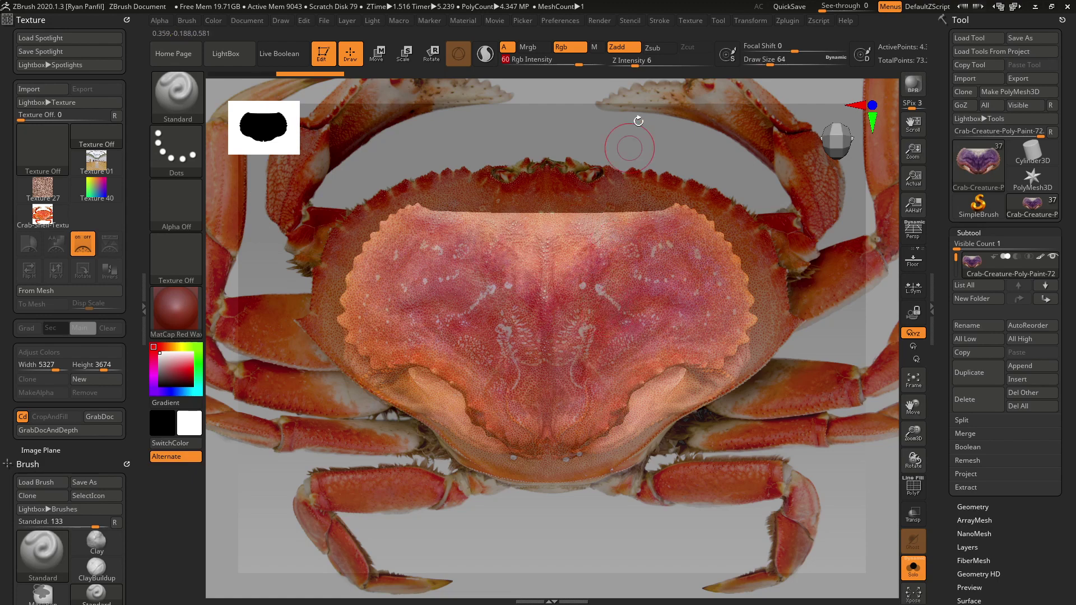
pyautogui.moveTo(619, 60); pyautogui.dragTo(617, 61)
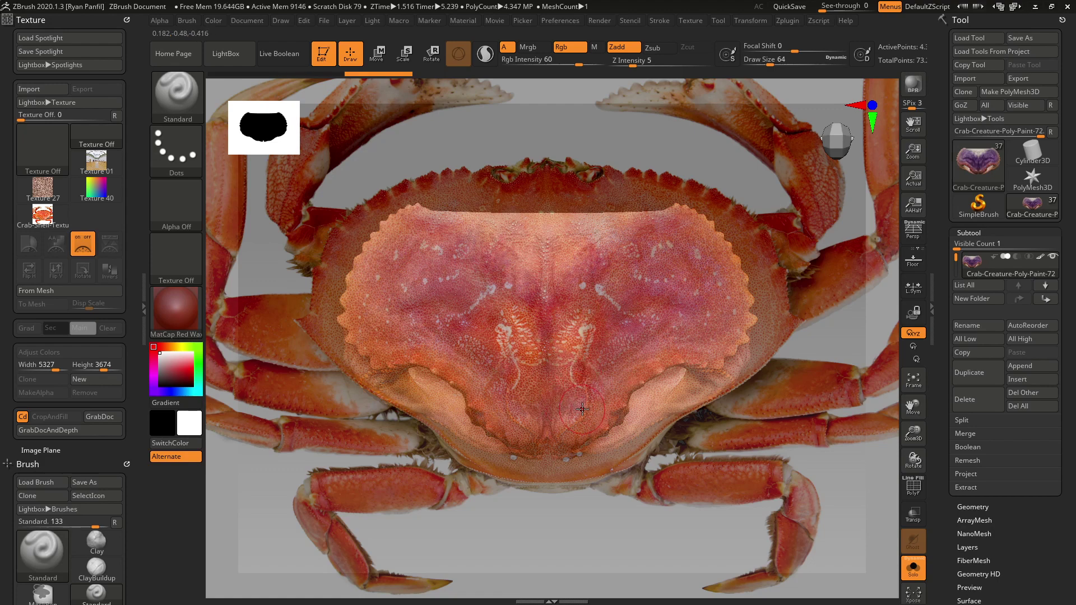
pyautogui.hotkey('shift', 'z')
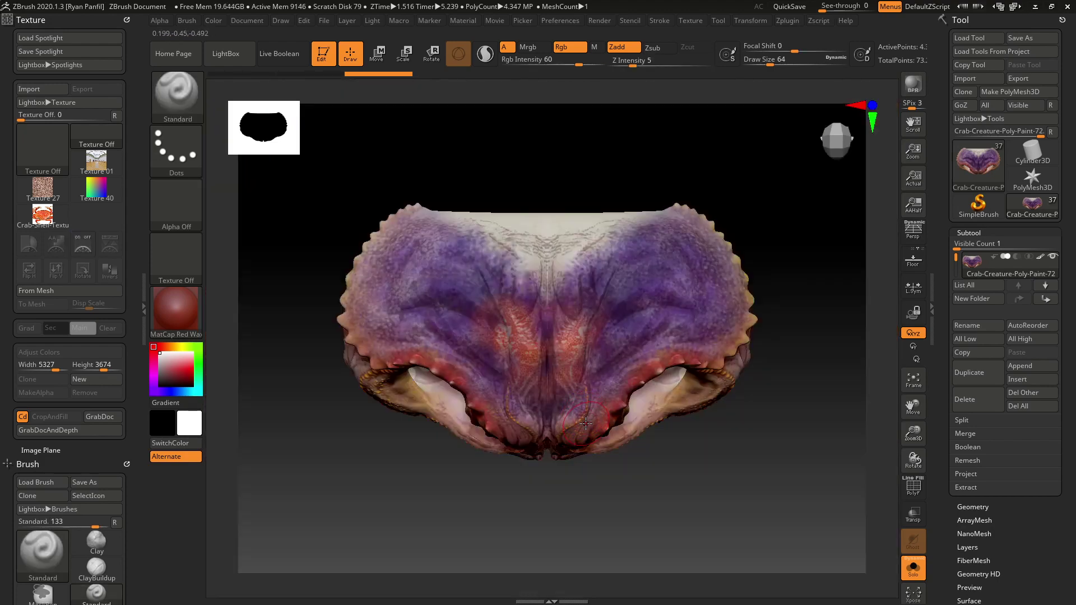
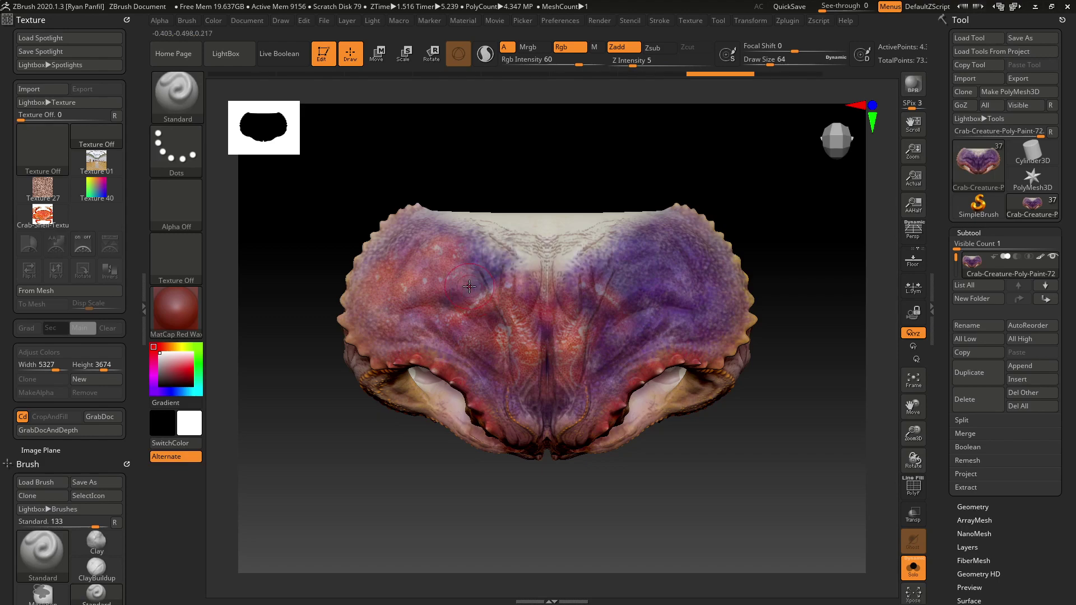
# Paint the crab photo's red texture over the shell's left half, toggling the Spotlight image to check the result
pyautogui.hotkey('shift', 'z')
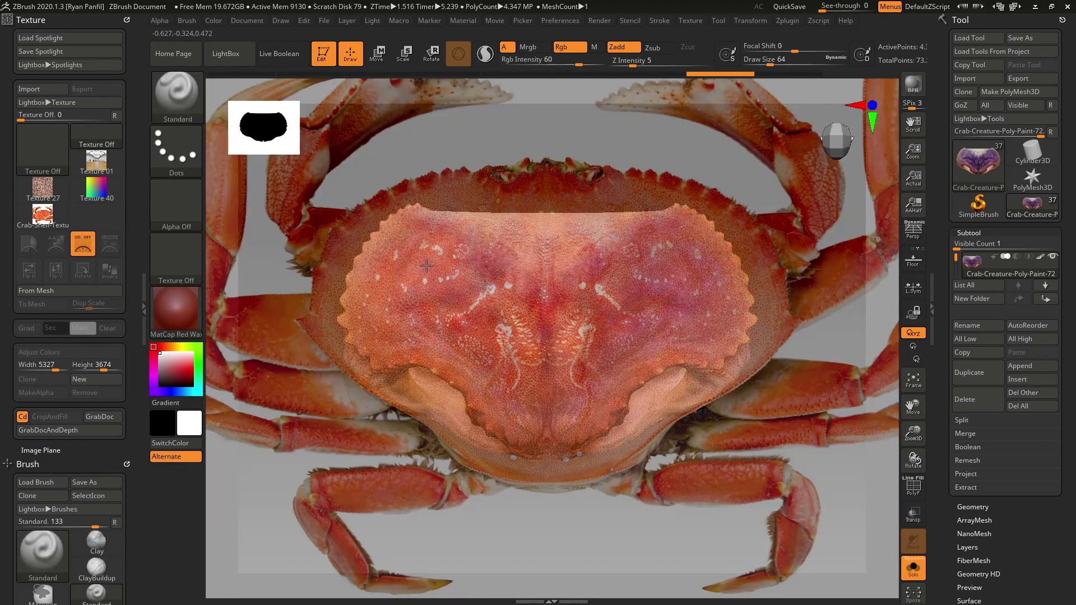
pyautogui.hotkey('shift', 'z')
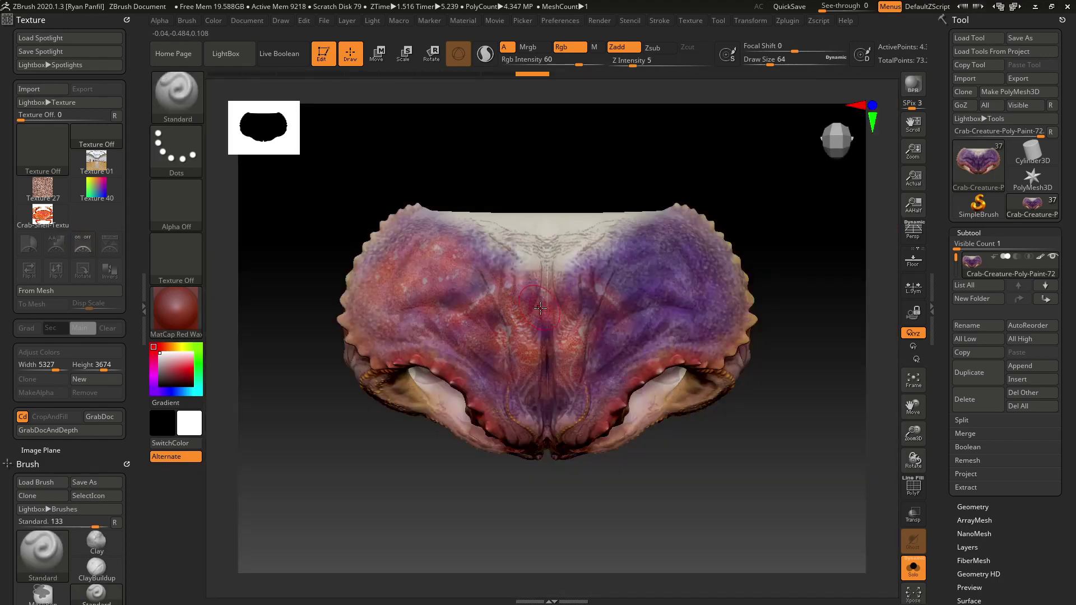
pyautogui.hotkey('shift', 'z')
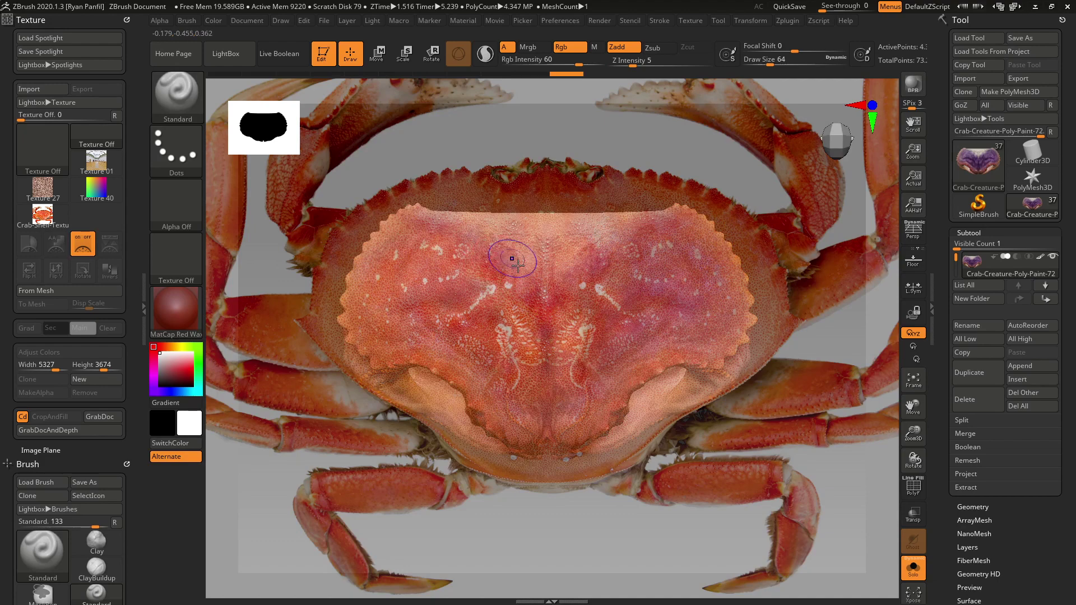
pyautogui.hotkey('shift', 'z')
pyautogui.hotkey('shift', 'z')
pyautogui.hotkey('shift', 'z')
pyautogui.hotkey('shift', 'z')
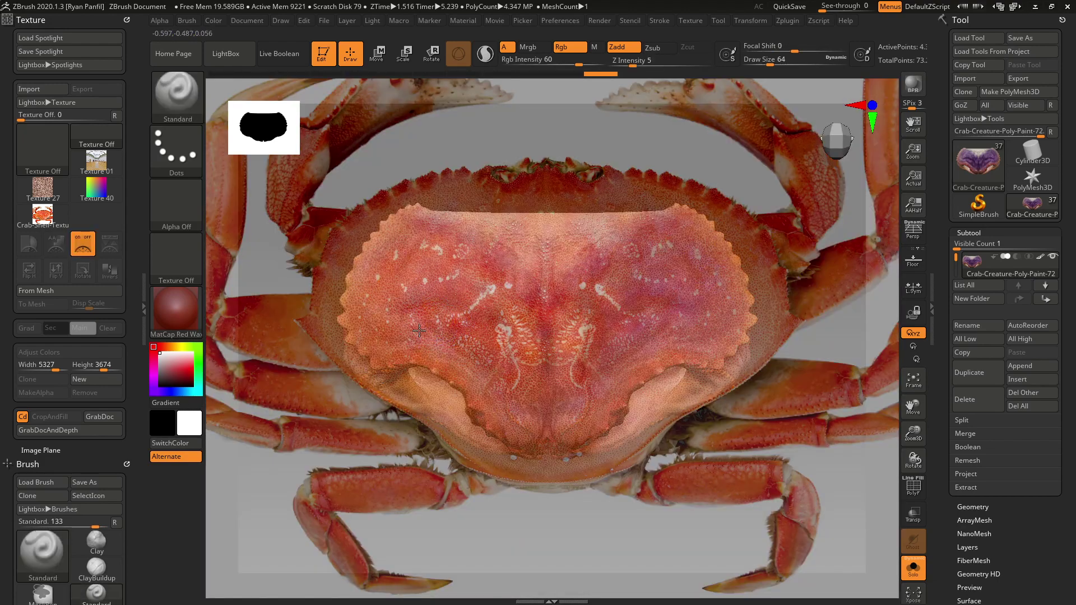
pyautogui.hotkey('shift', 'z')
pyautogui.hotkey('shift', 'z')
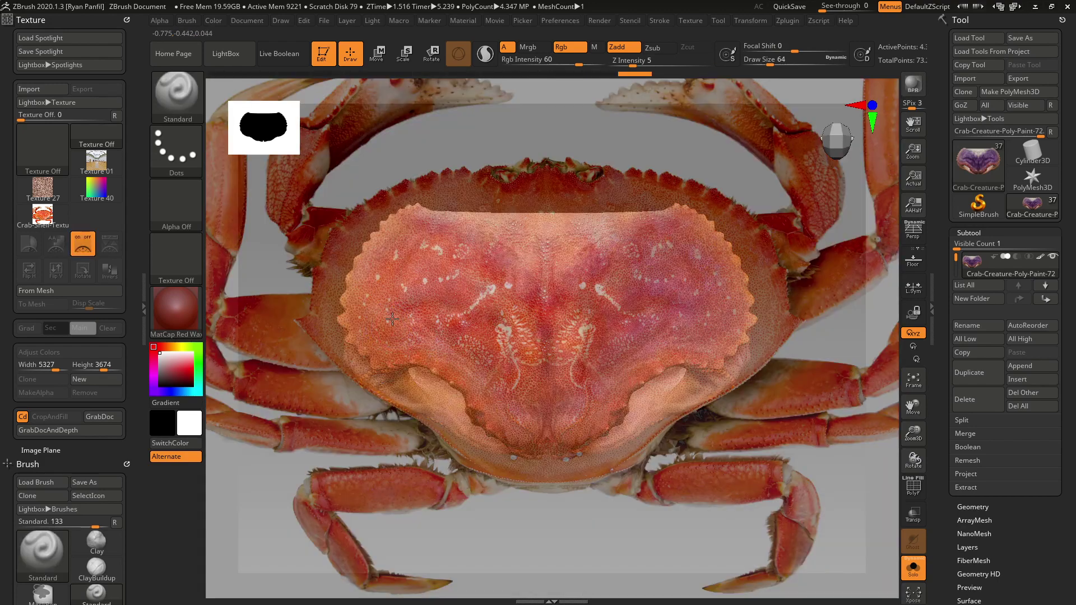
# Build up the crab texture between the shell's left half and its central ridges, comparing with the Spotlight image hidden
pyautogui.hotkey('shift', 'z')
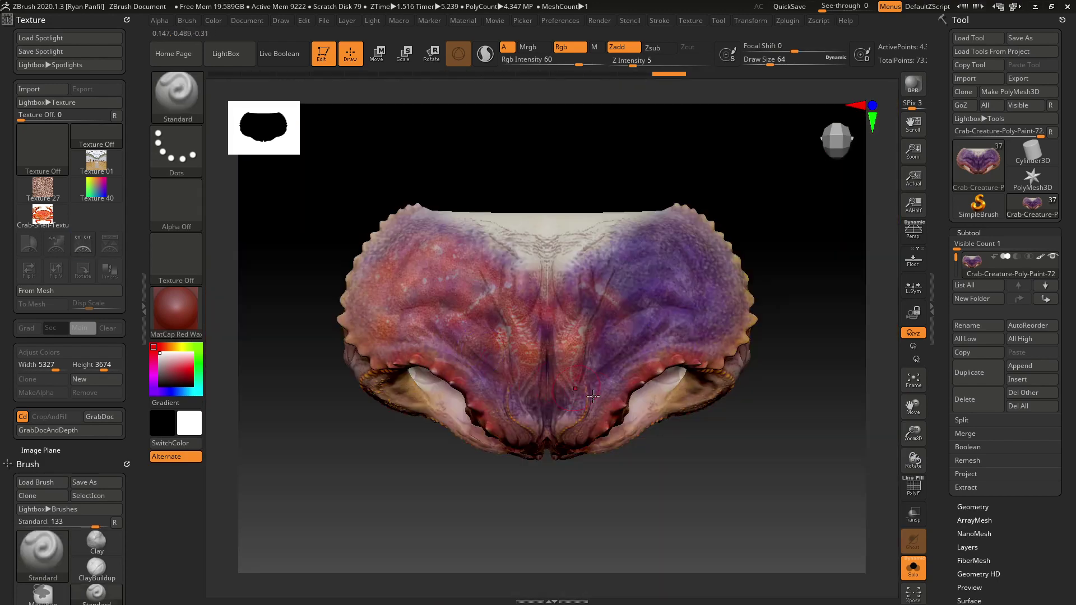
pyautogui.hotkey('shift', 'z')
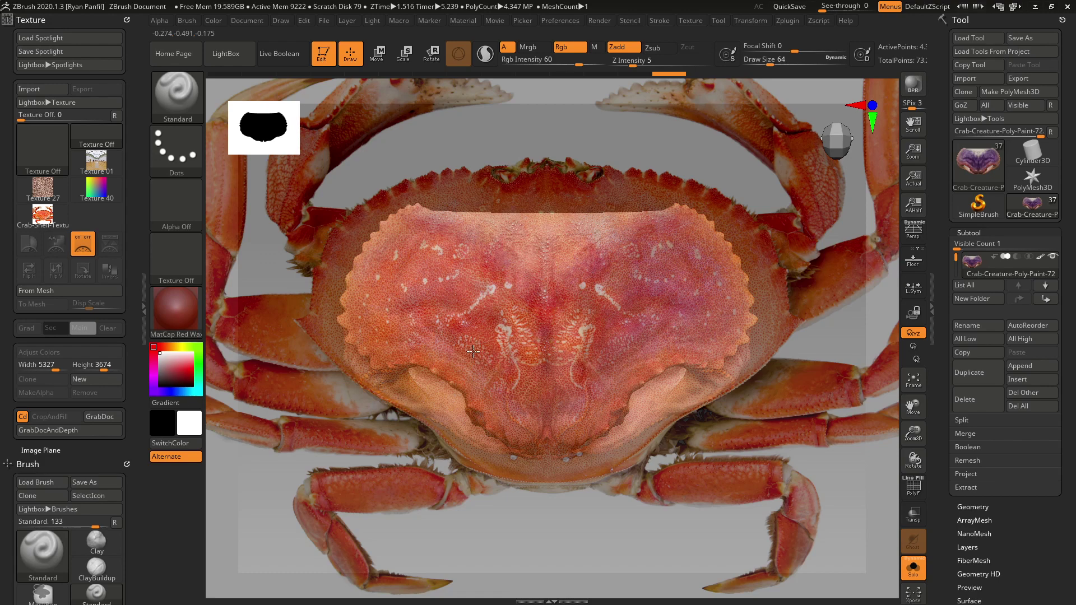
pyautogui.hotkey('shift', 'z')
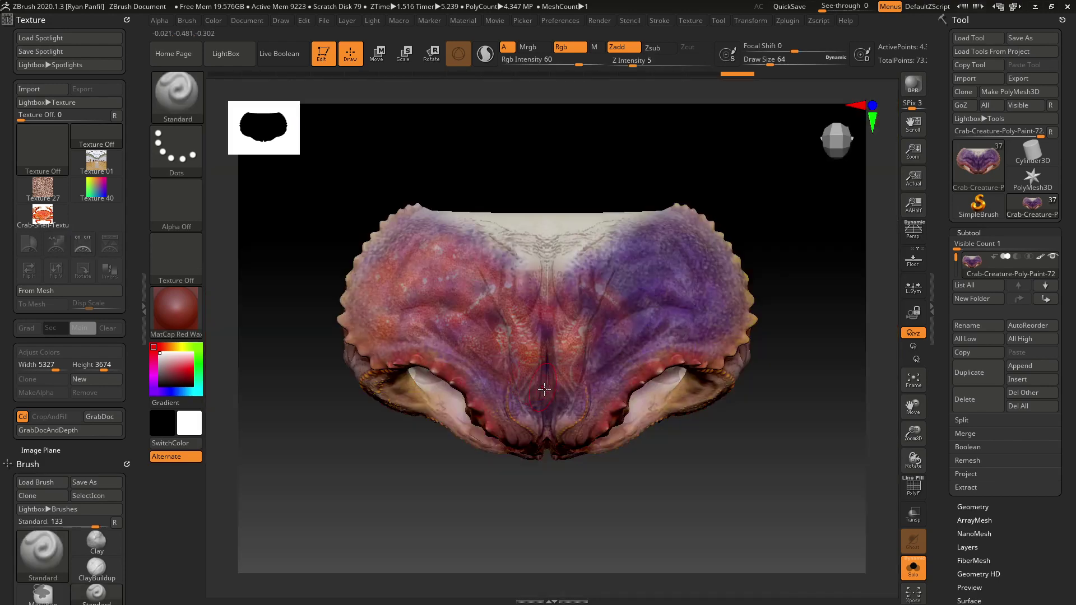
pyautogui.hotkey('shift', 'z')
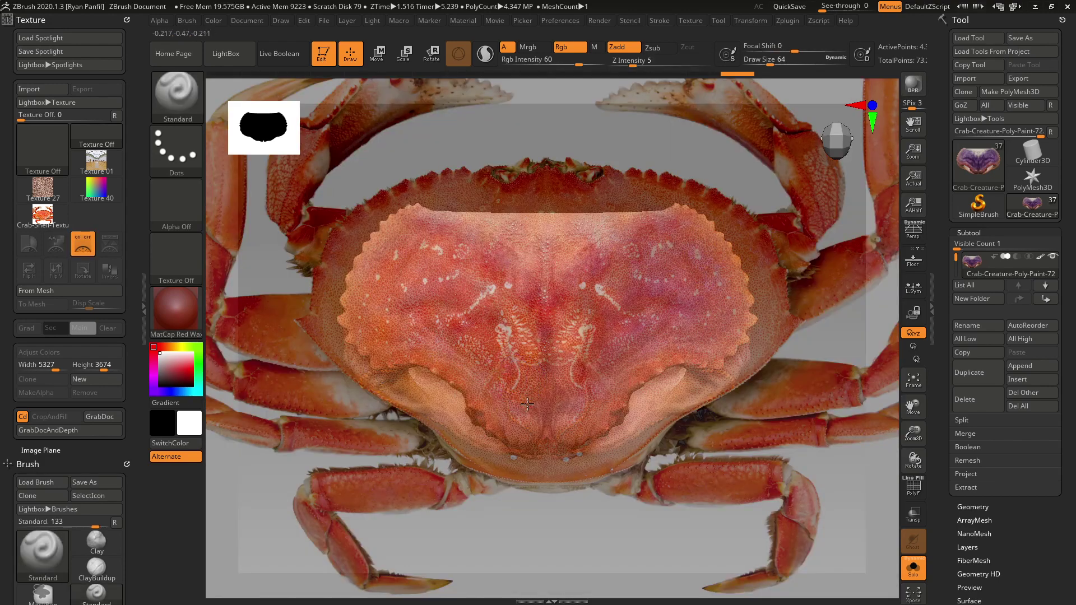
pyautogui.hotkey('shift', 'z')
pyautogui.hotkey('shift', 'z')
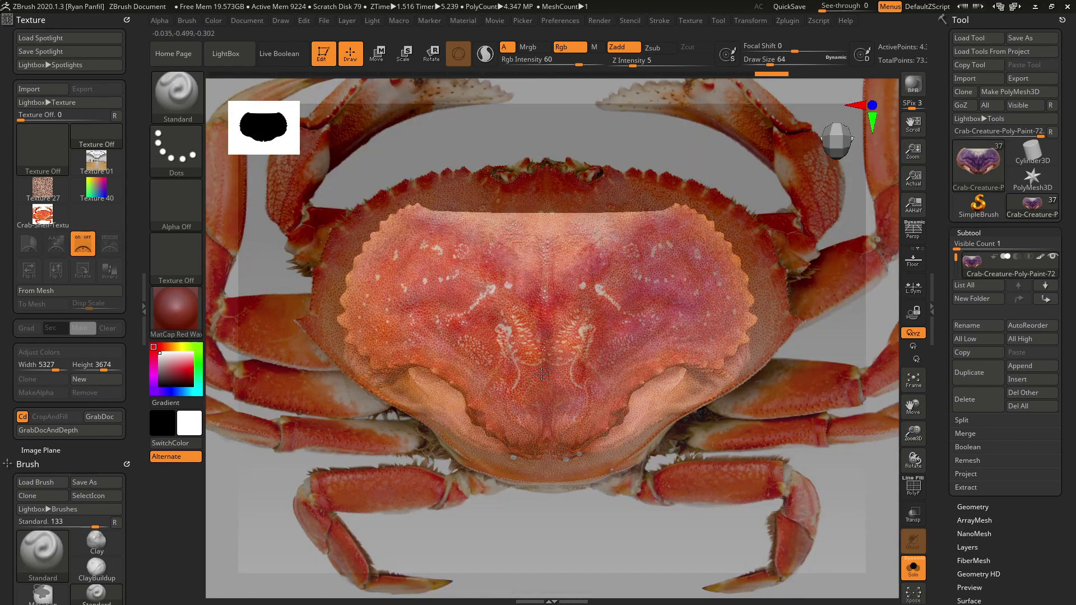
pyautogui.hotkey('shift', 'z')
pyautogui.hotkey('shift', 'z')
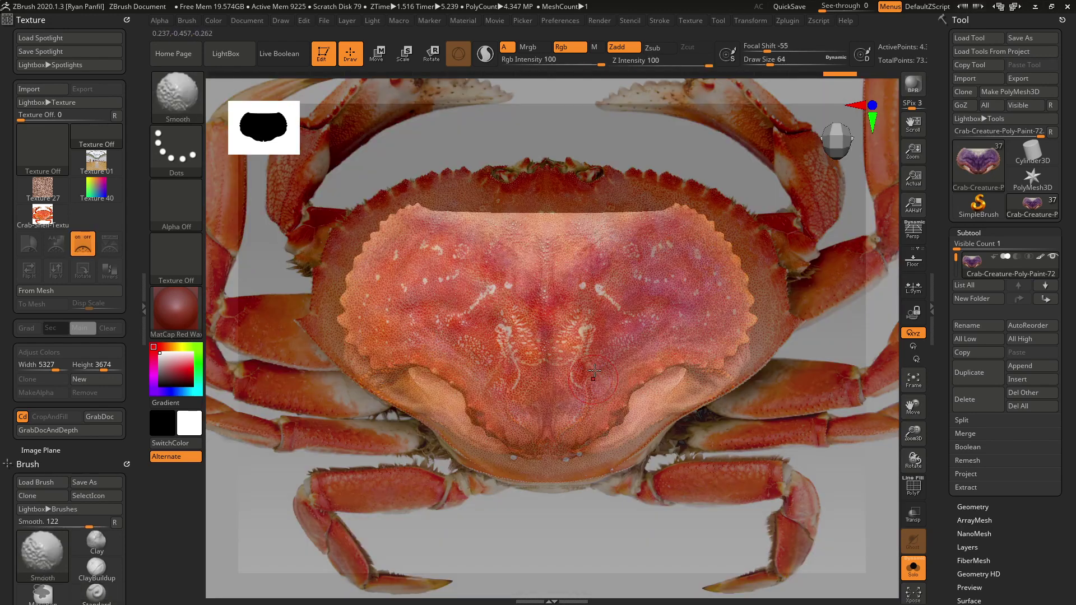
# Project the crab texture onto the inner part of the shell's right half, checking the blend without the Spotlight image
pyautogui.hotkey('shift', 'z')
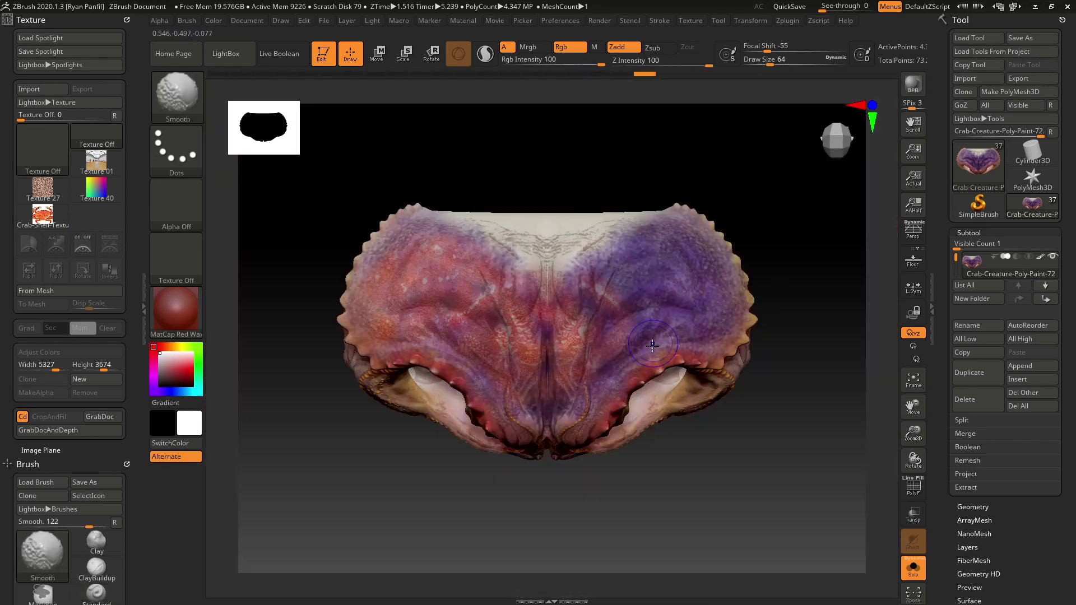
pyautogui.hotkey('shift', 'z')
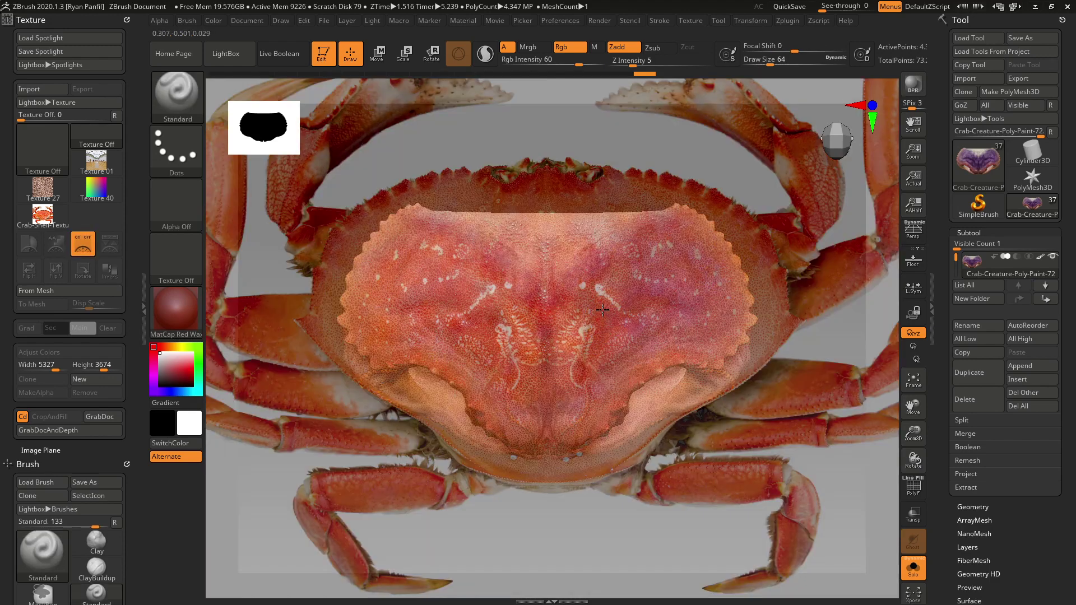
pyautogui.hotkey('shift', 'z')
pyautogui.hotkey('shift', 'z')
pyautogui.hotkey('shift', 'z')
pyautogui.hotkey('shift', 'z')
pyautogui.hotkey('shift', 'z')
pyautogui.hotkey('shift', 'z')
pyautogui.hotkey('shift', 'z')
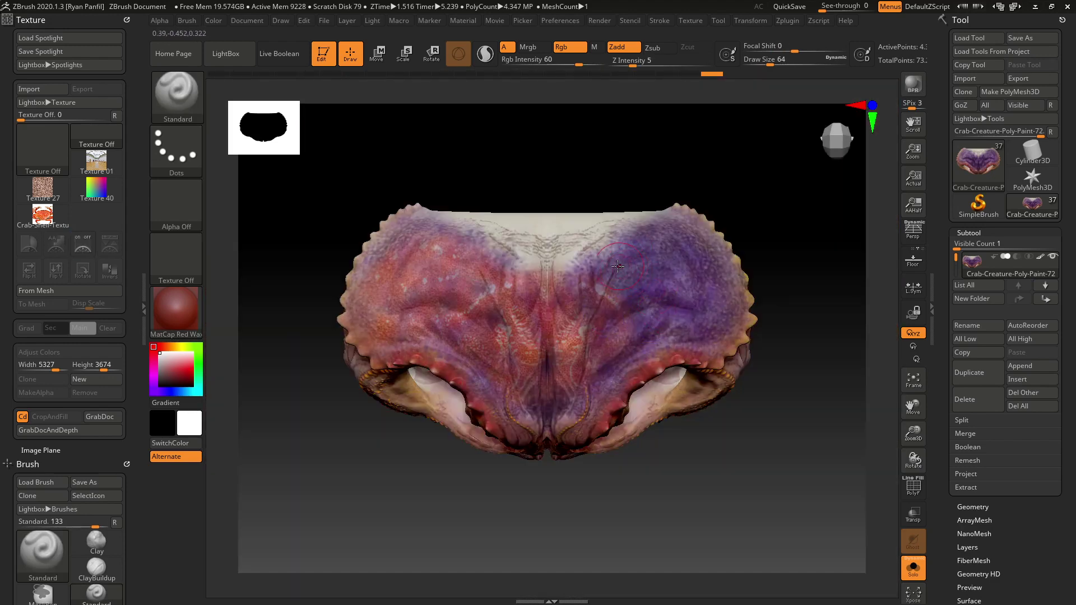
# Extend the crab texture across the middle of the shell's right half with light strokes, checking the bare model
pyautogui.hotkey('shift', 'z')
pyautogui.hotkey('shift', 'z')
pyautogui.hotkey('shift', 'z')
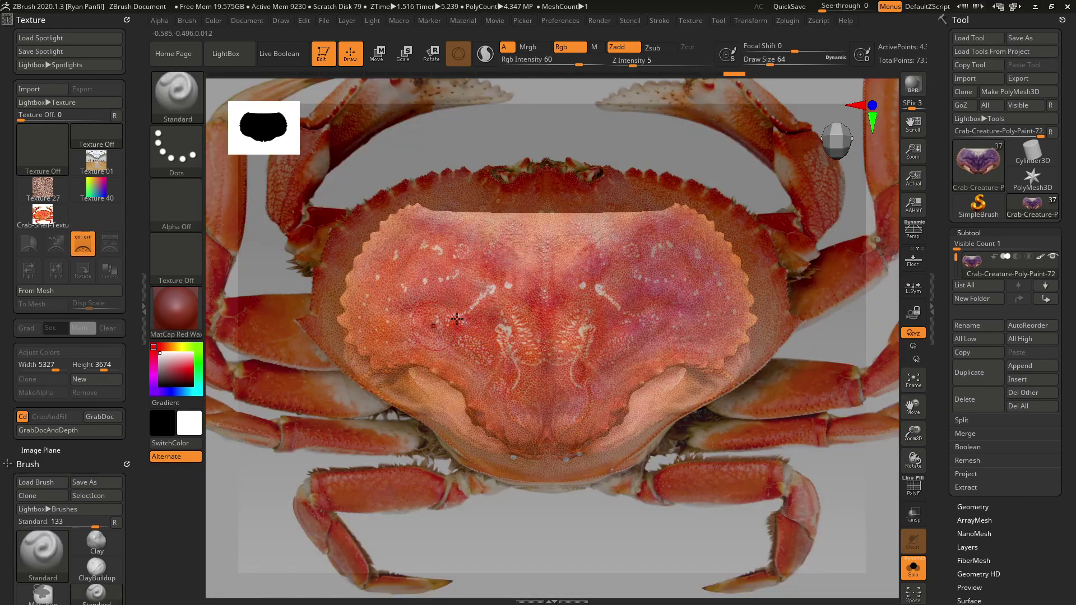
pyautogui.hotkey('shift', 'z')
pyautogui.hotkey('shift', 'z')
pyautogui.hotkey('shift', 'z')
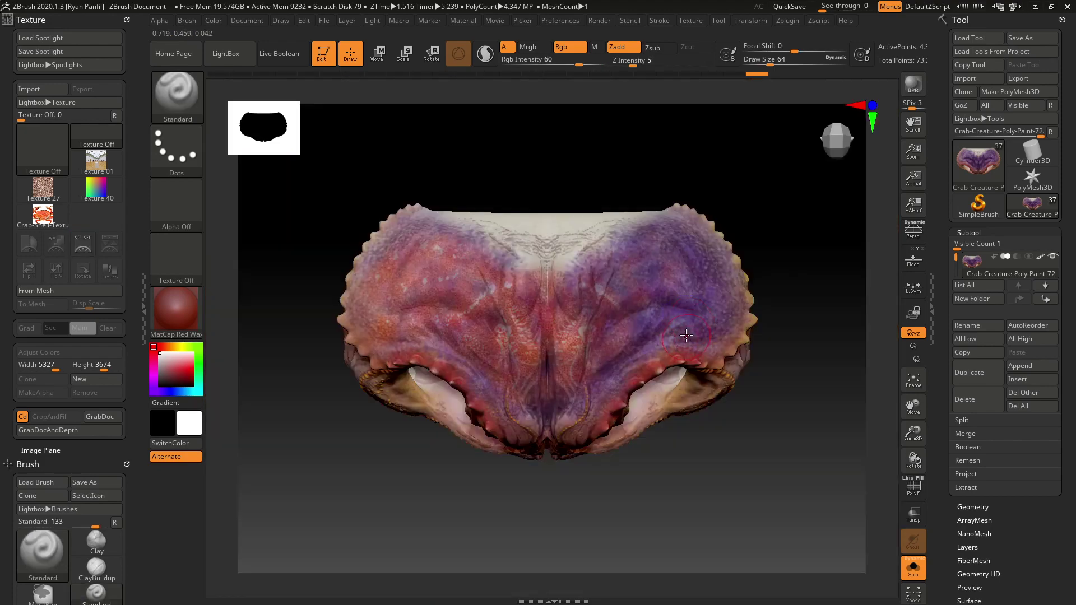
# Paint the crab texture out to the right rim of the shell, alternating between the Spotlight image and the bare model
pyautogui.hotkey('shift', 'z')
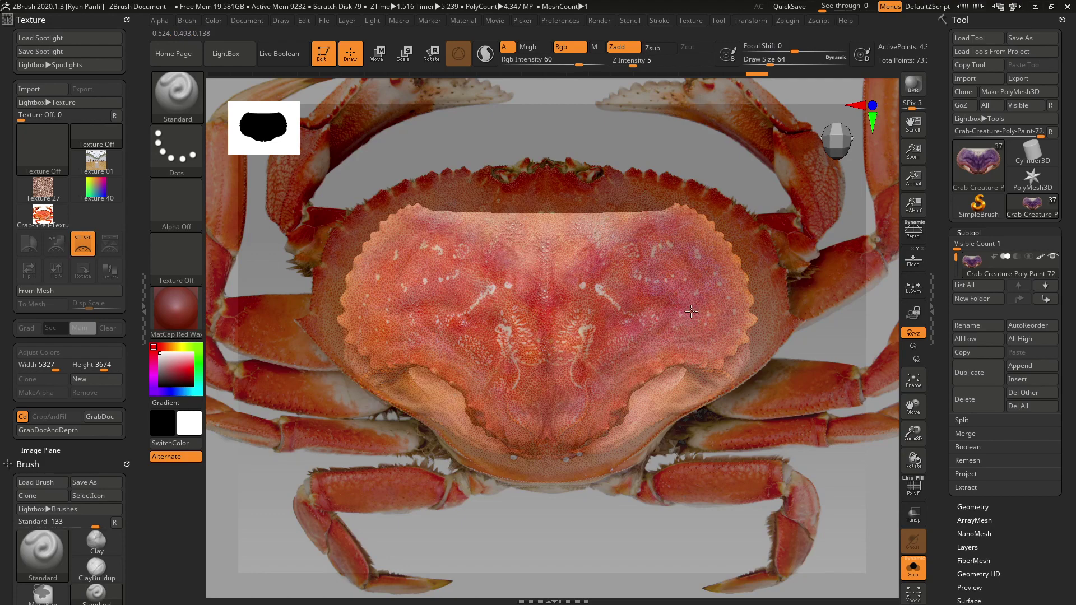
pyautogui.hotkey('shift', 'z')
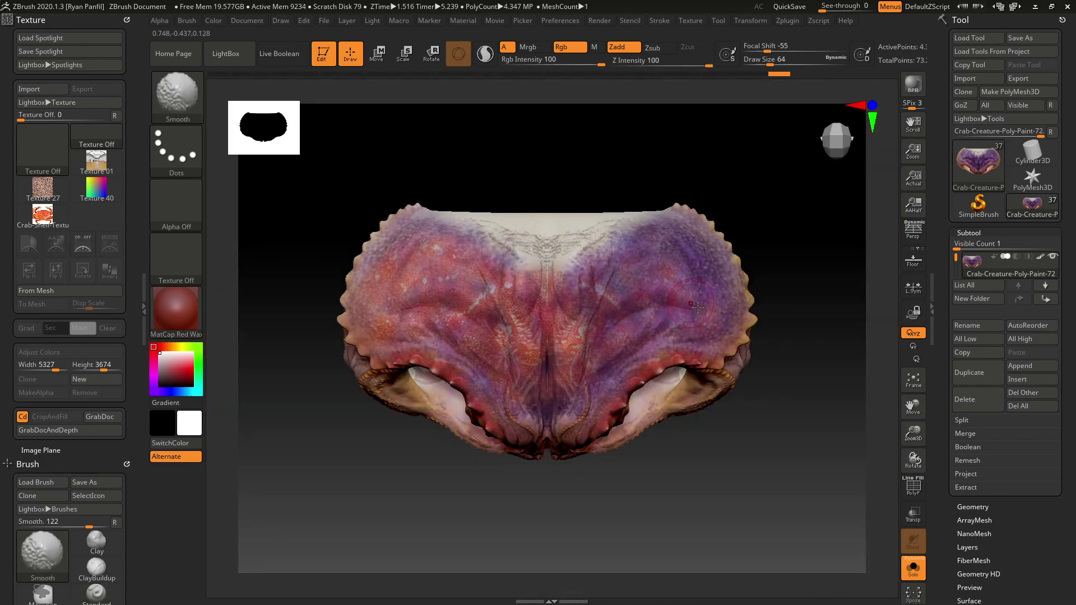
pyautogui.hotkey('shift', 'z')
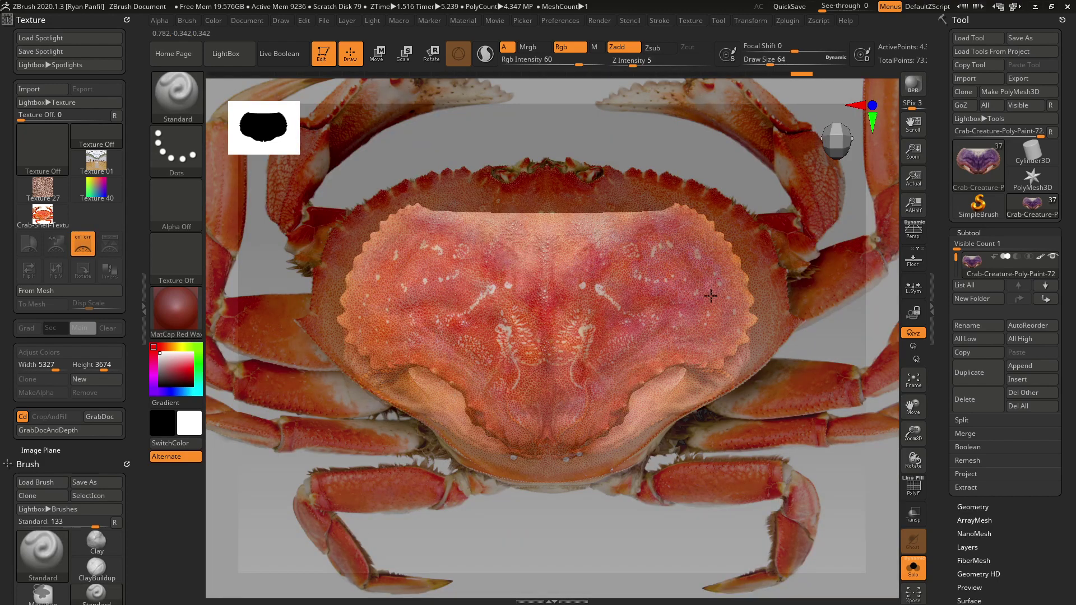
pyautogui.hotkey('shift', 'z')
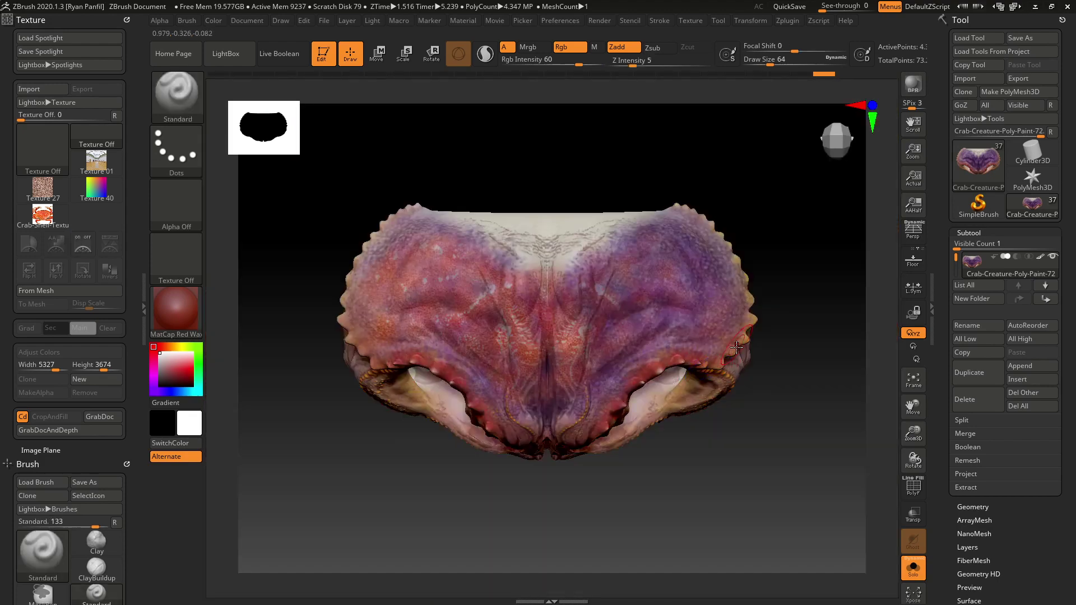
pyautogui.hotkey('shift', 'z')
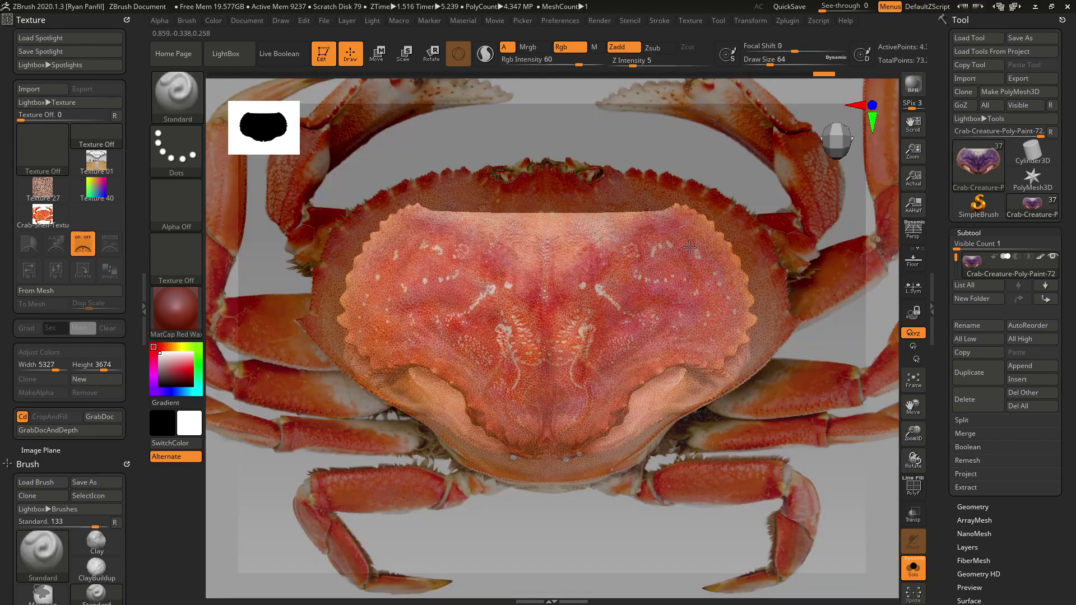
pyautogui.hotkey('shift', 'z')
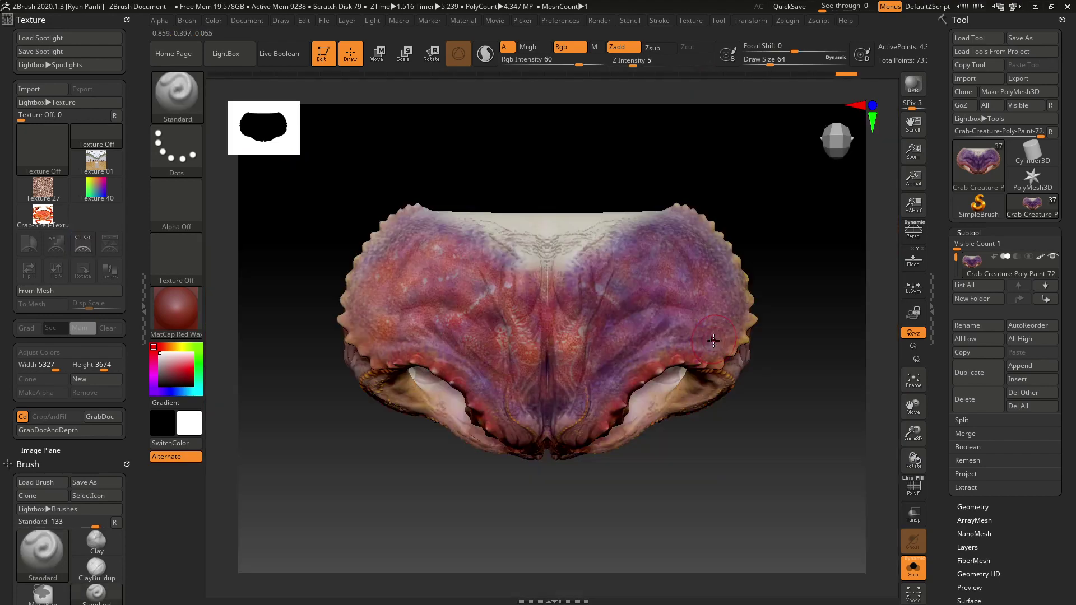
# Intensify the red crab texture over the shell's right half to match the left half, toggling the Spotlight image
pyautogui.hotkey('shift', 'z')
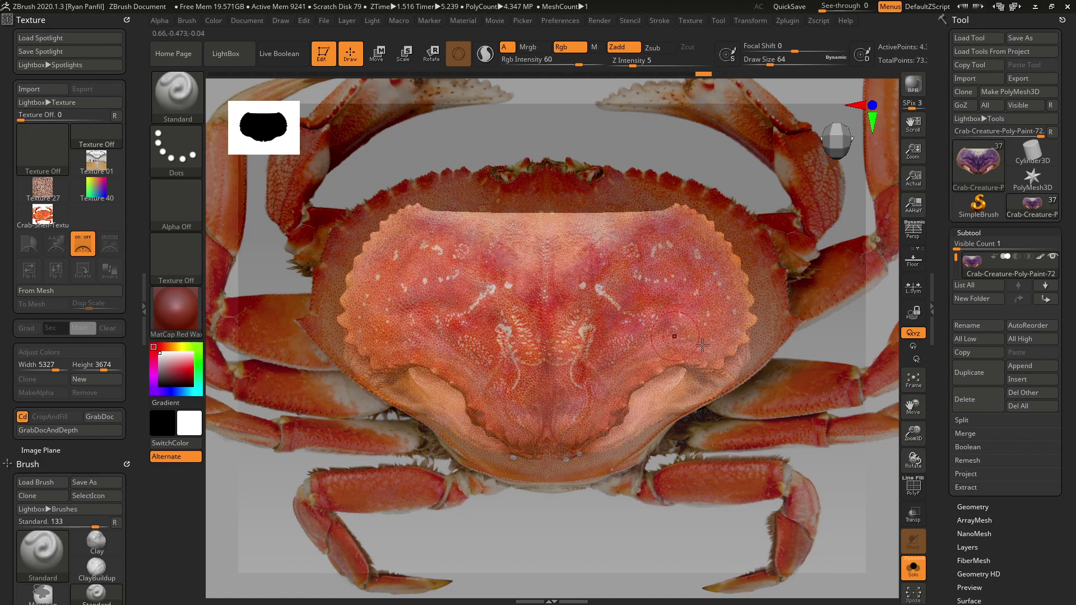
pyautogui.hotkey('shift', 'z')
pyautogui.hotkey('shift', 'z')
pyautogui.hotkey('shift', 'z')
pyautogui.hotkey('shift', 'z')
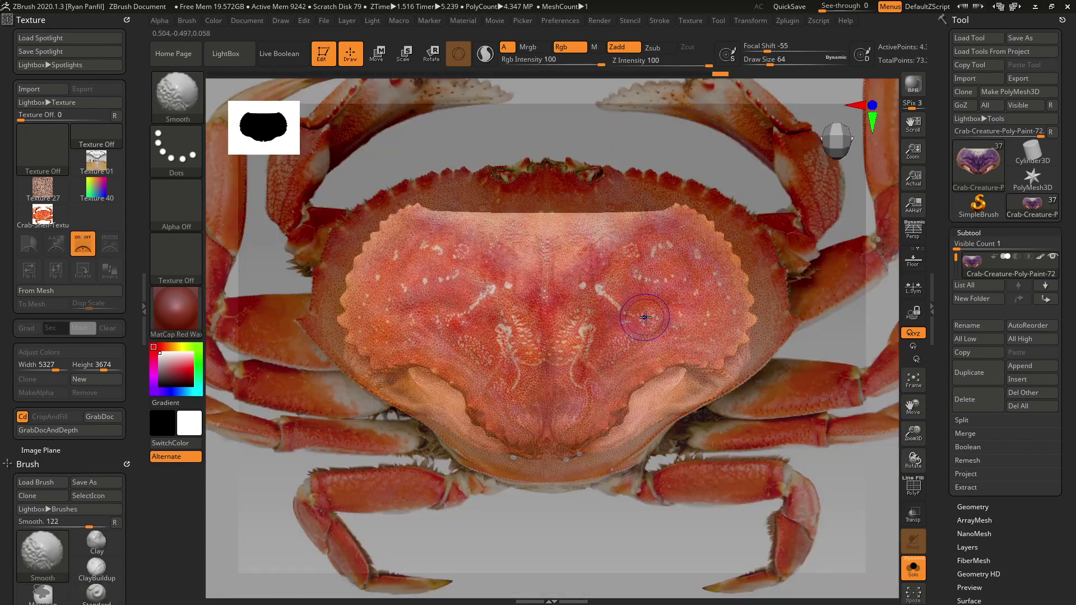
pyautogui.hotkey('shift', 'z')
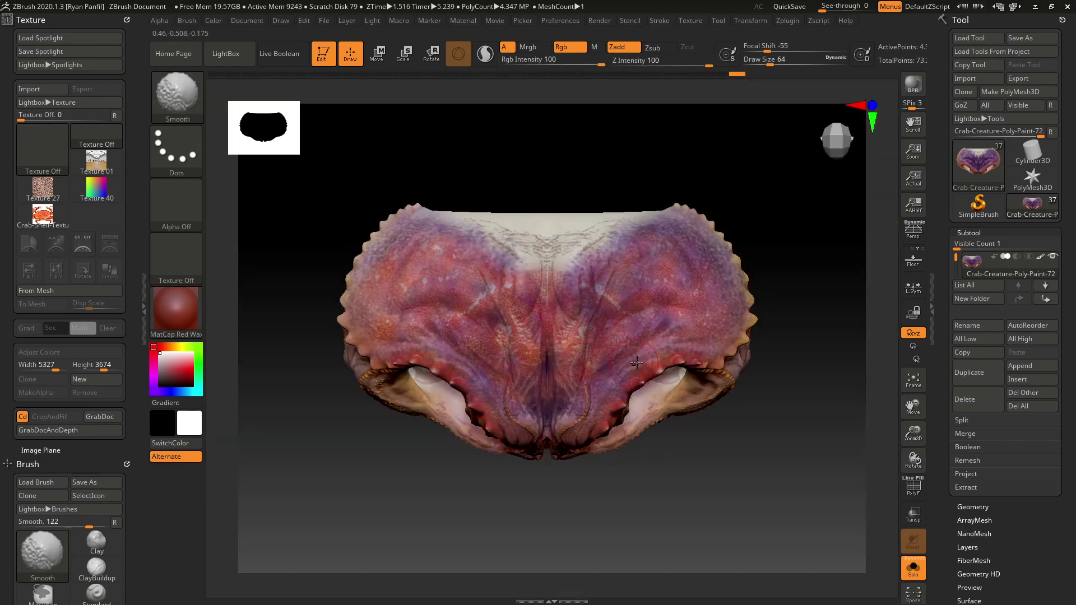
# Strengthen the crab texture on both halves of the shell and project the photo's bright orange pattern onto its centre
pyautogui.hotkey('shift', 'z')
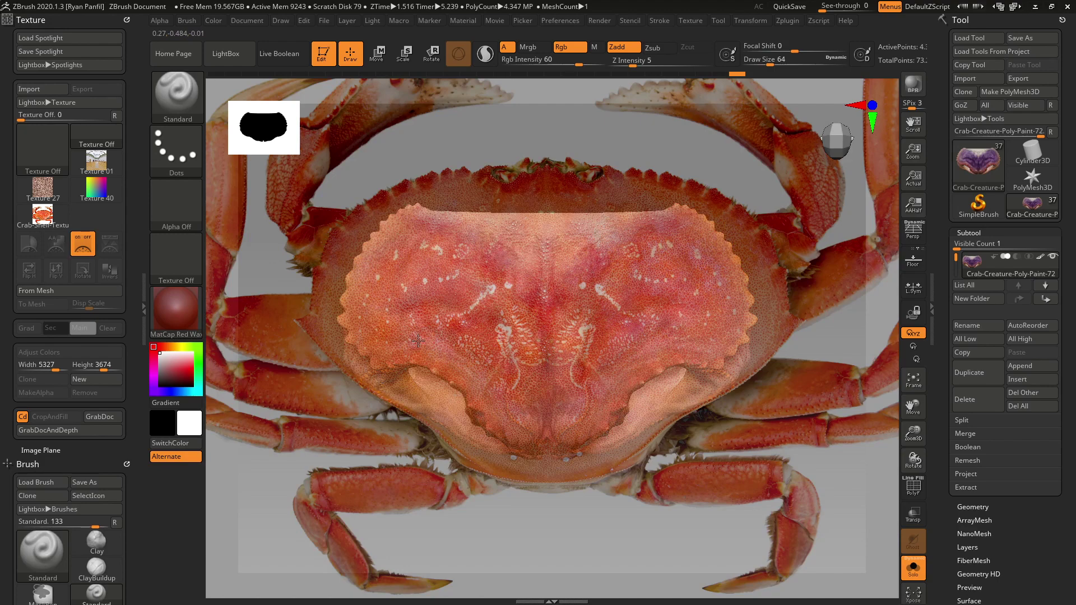
pyautogui.hotkey('shift', 'z')
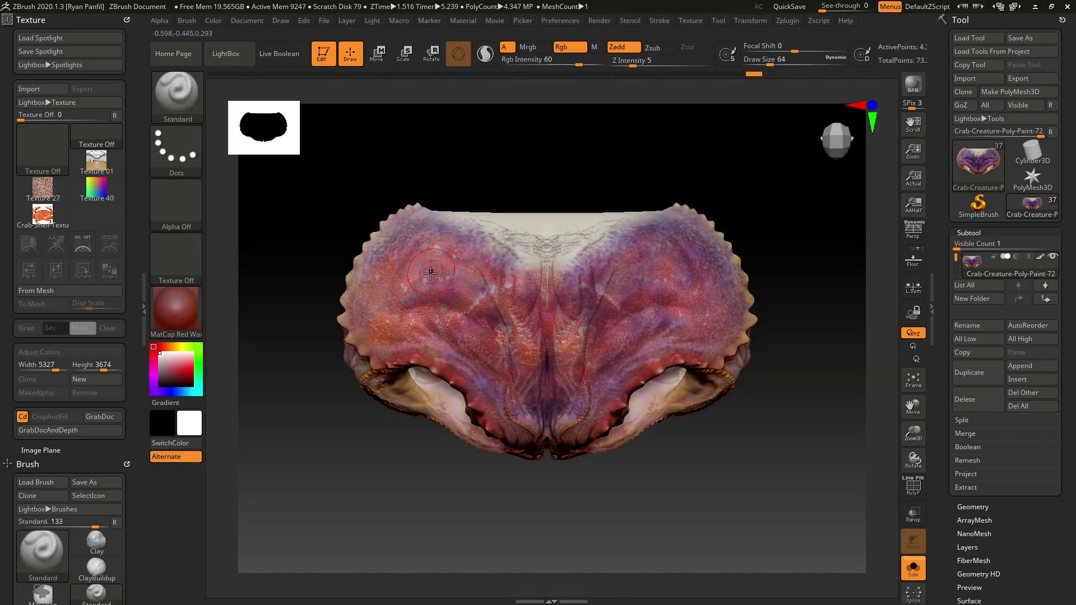
pyautogui.hotkey('shift', 'z')
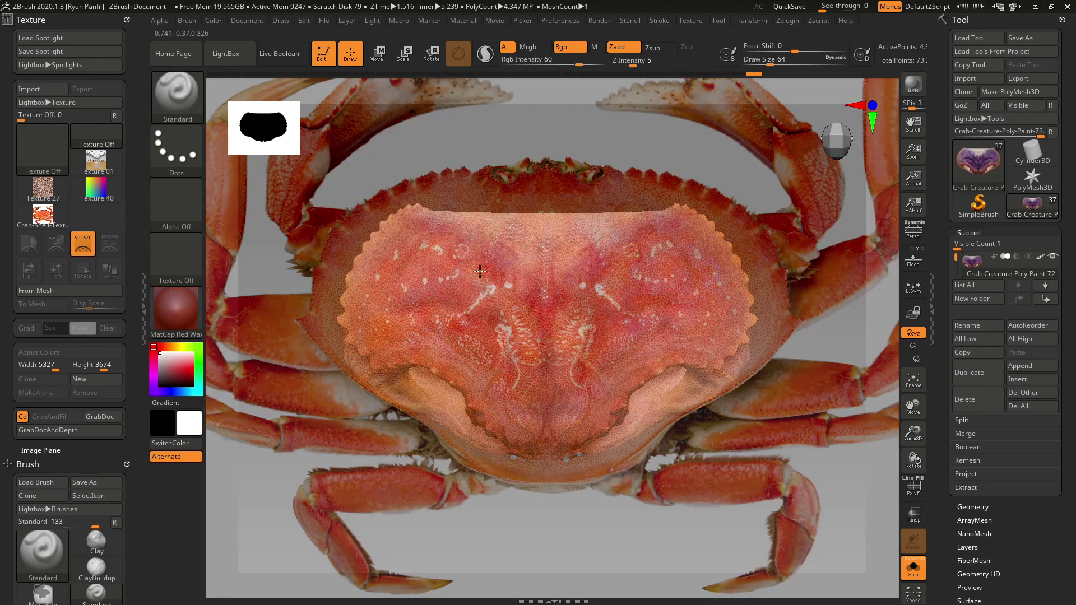
pyautogui.hotkey('shift', 'z')
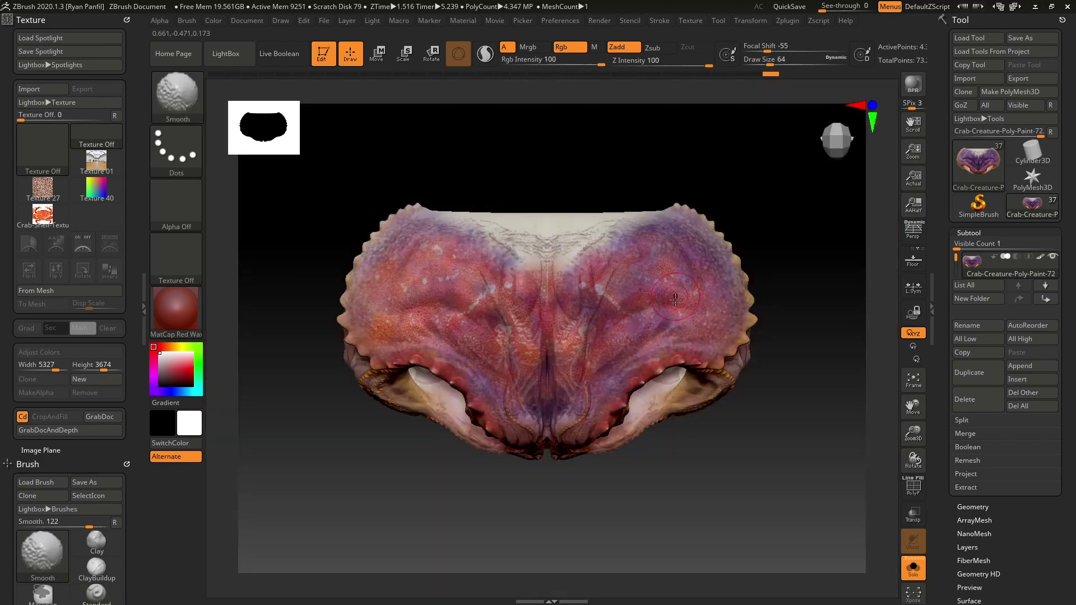
pyautogui.hotkey('shift', 'z')
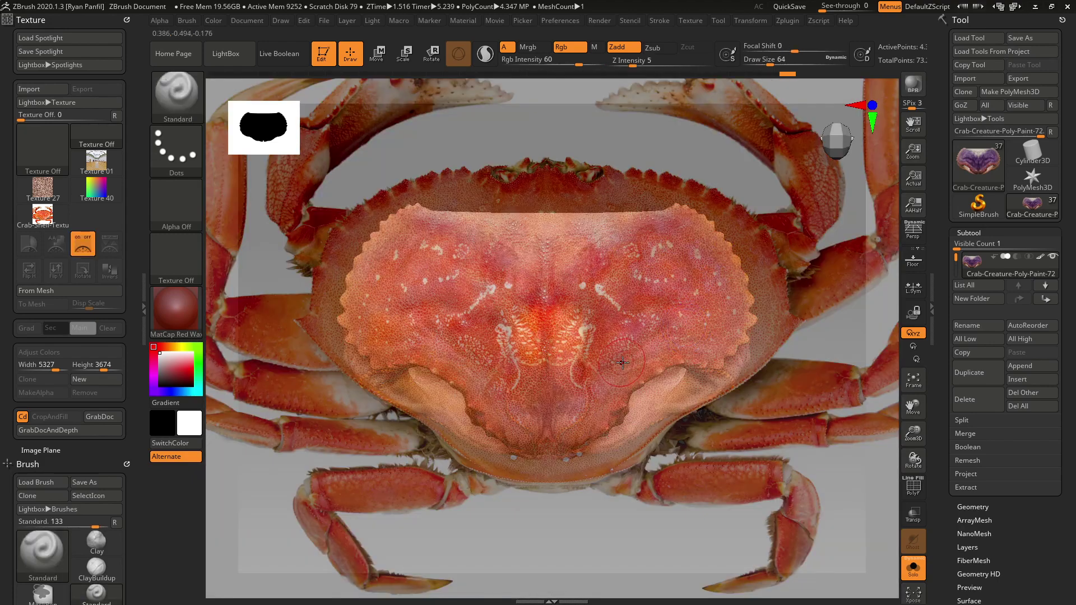
pyautogui.hotkey('shift', 'z')
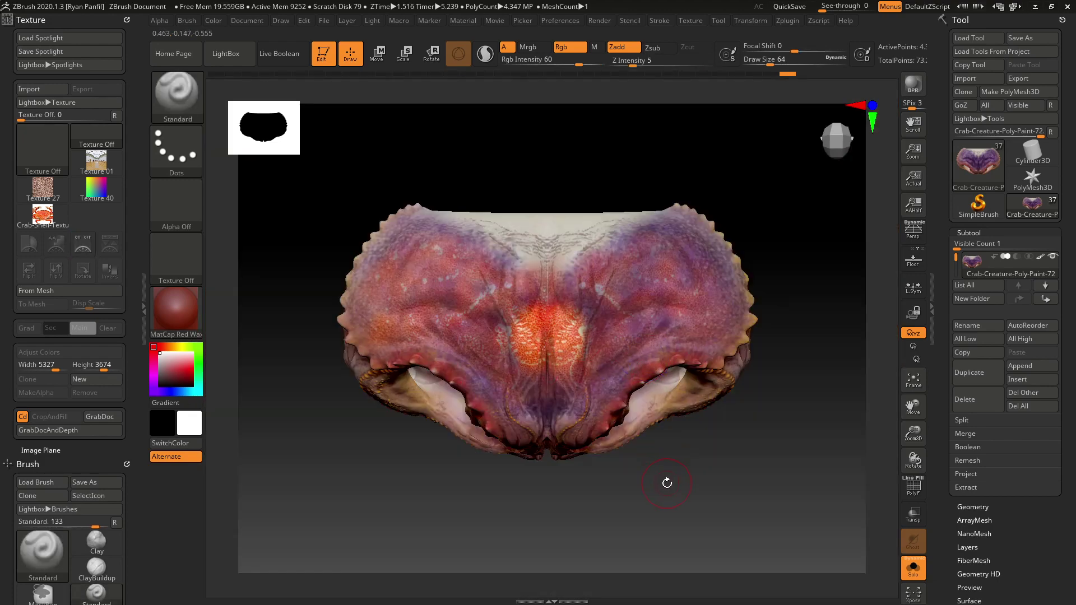
# Undo the bright orange centre projection and repaint the shell's middle with subtler crab markings, toggling the Spotlight image
pyautogui.hotkey('ctrl', 'z')
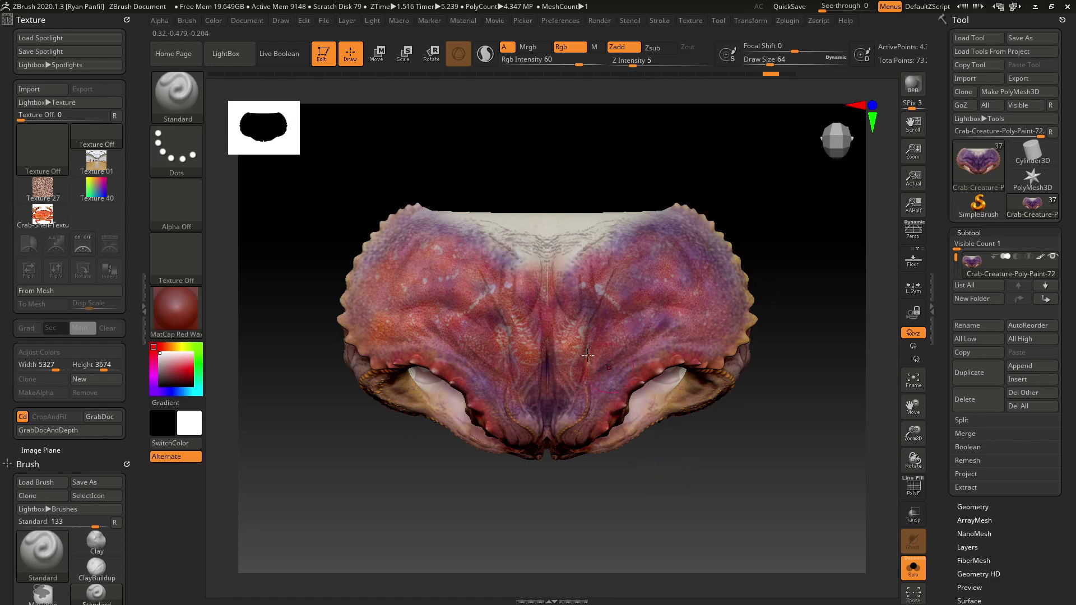
pyautogui.hotkey('shift', 'z')
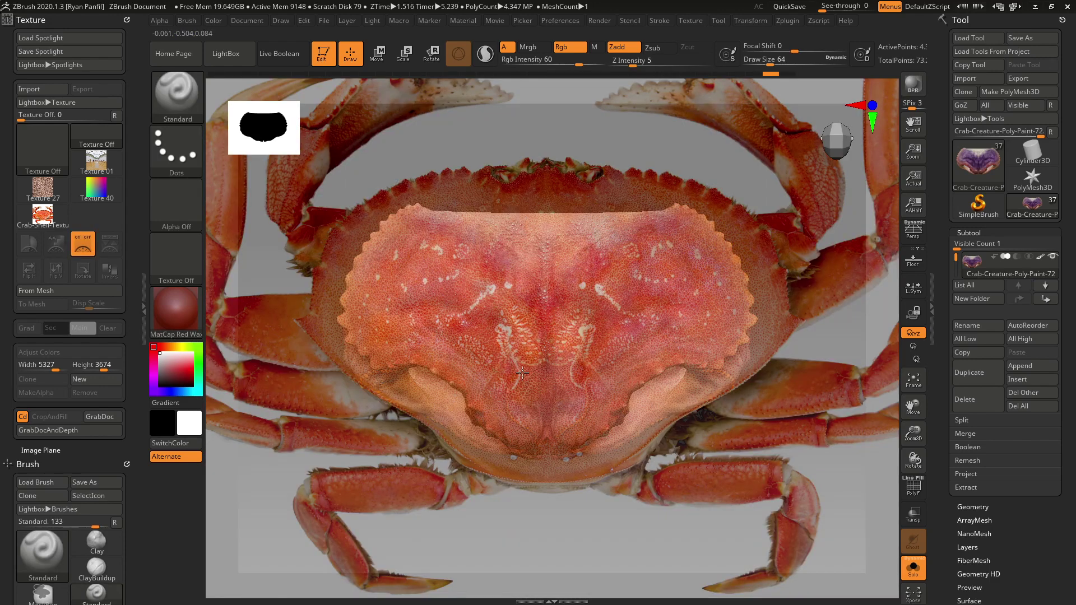
pyautogui.hotkey('shift', 'z')
pyautogui.hotkey('shift', 'z')
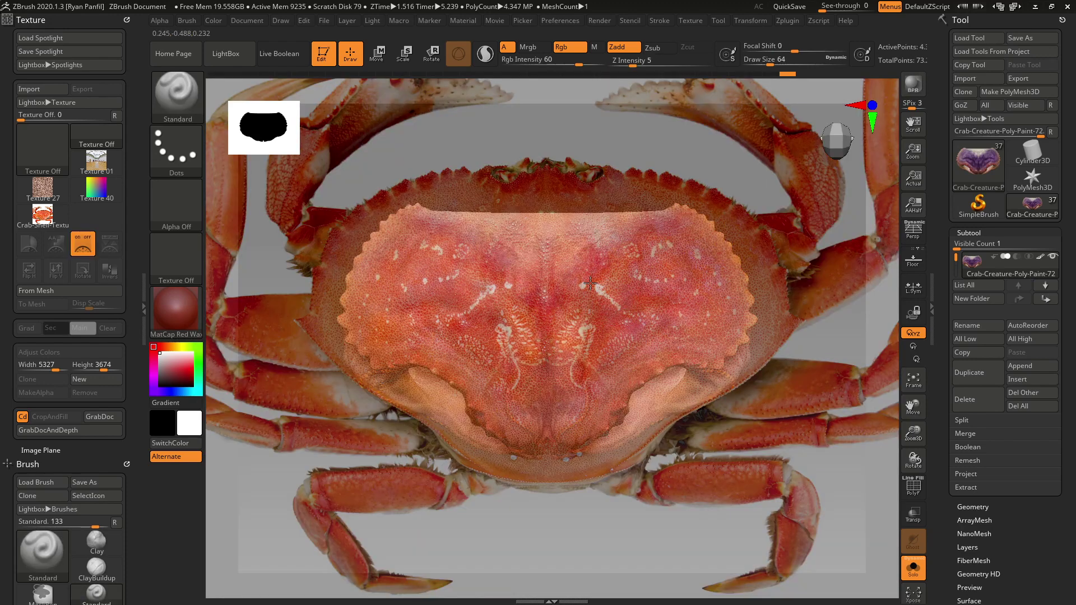
pyautogui.hotkey('shift', 'z')
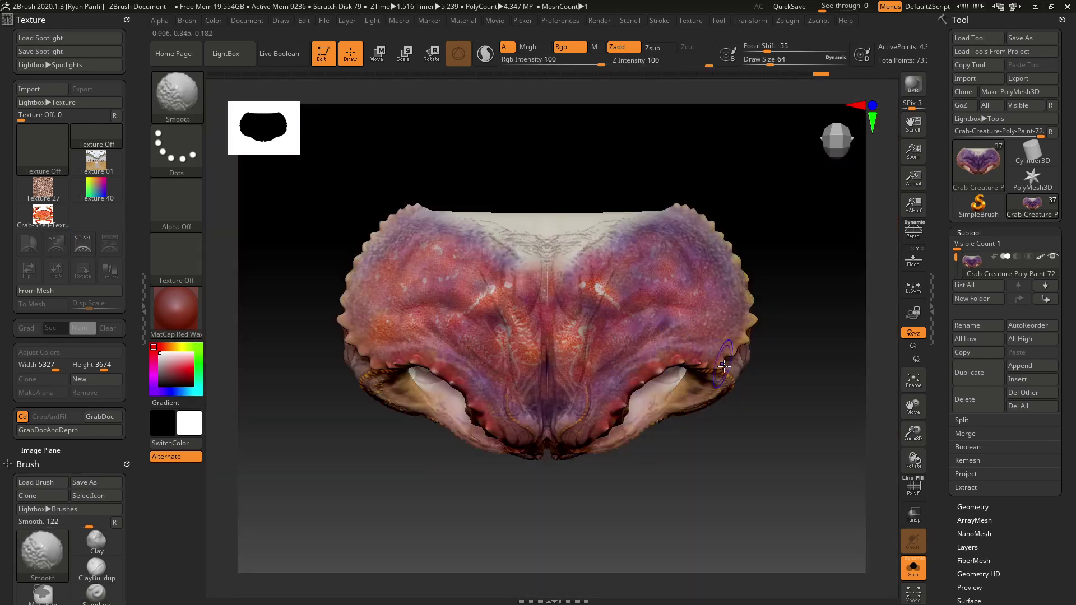
pyautogui.hotkey('shift', 'z')
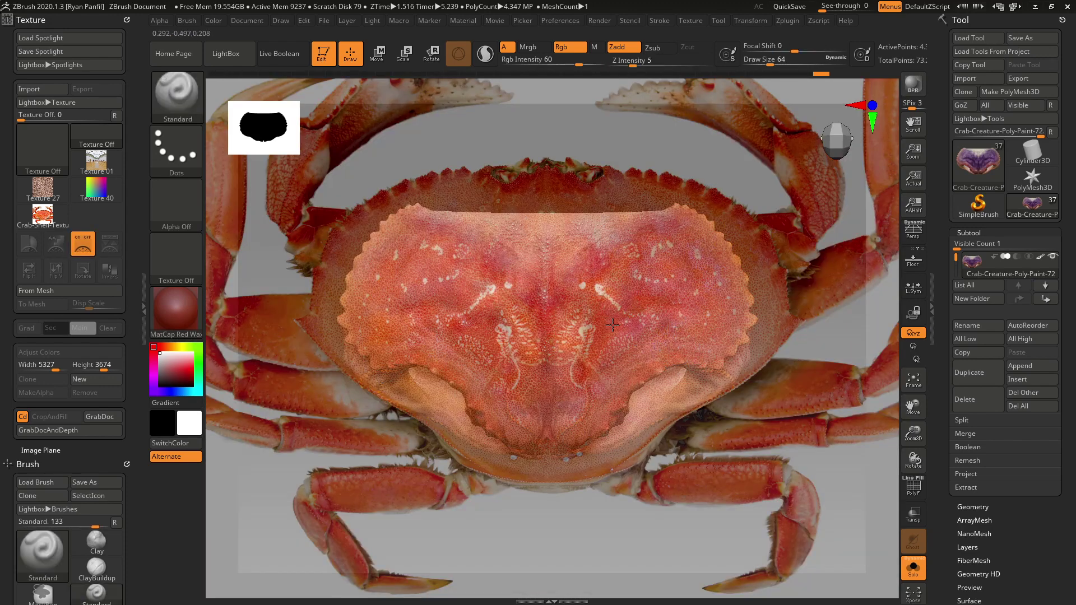
# Project the photo's white streak and red-orange texture onto the area right of the shell's centre line, up toward its top edge
pyautogui.hotkey('shift', 'z')
pyautogui.hotkey('shift', 'z')
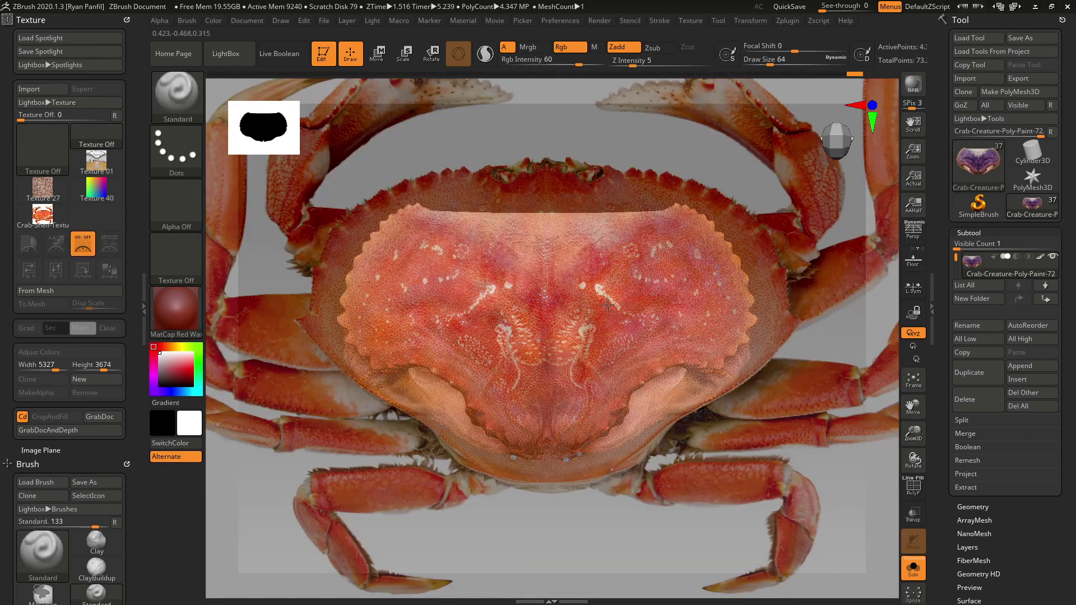
pyautogui.hotkey('shift', 'z')
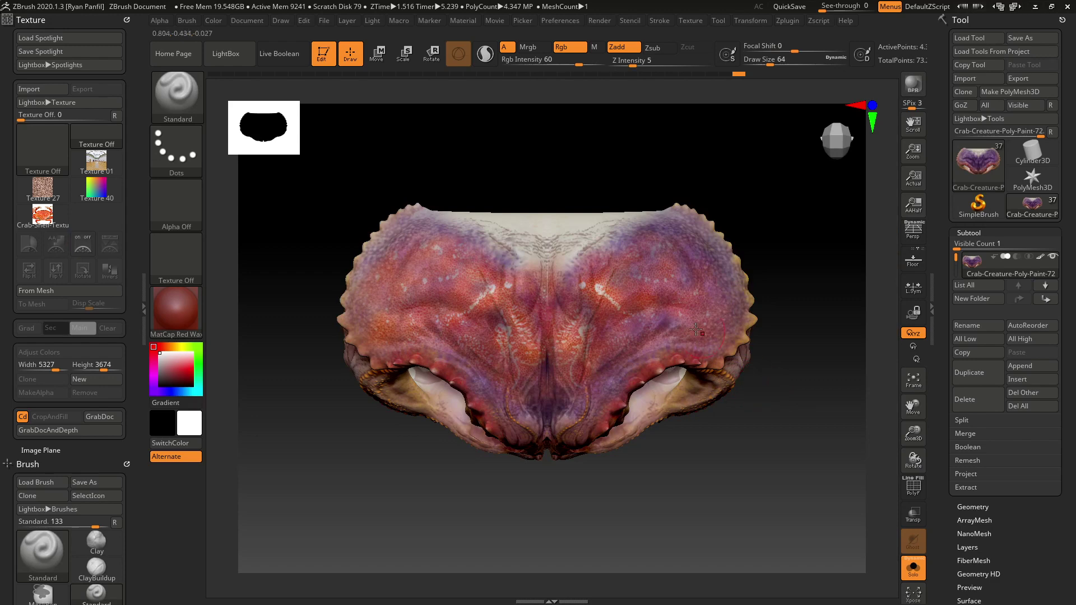
pyautogui.hotkey('shift', 'z')
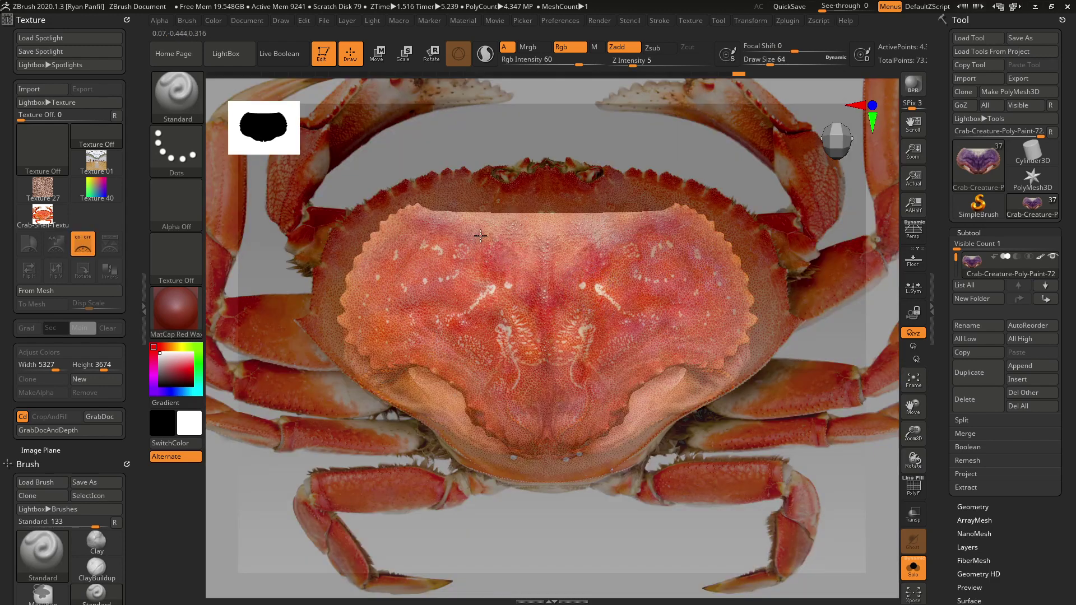
pyautogui.hotkey('shift', 'z')
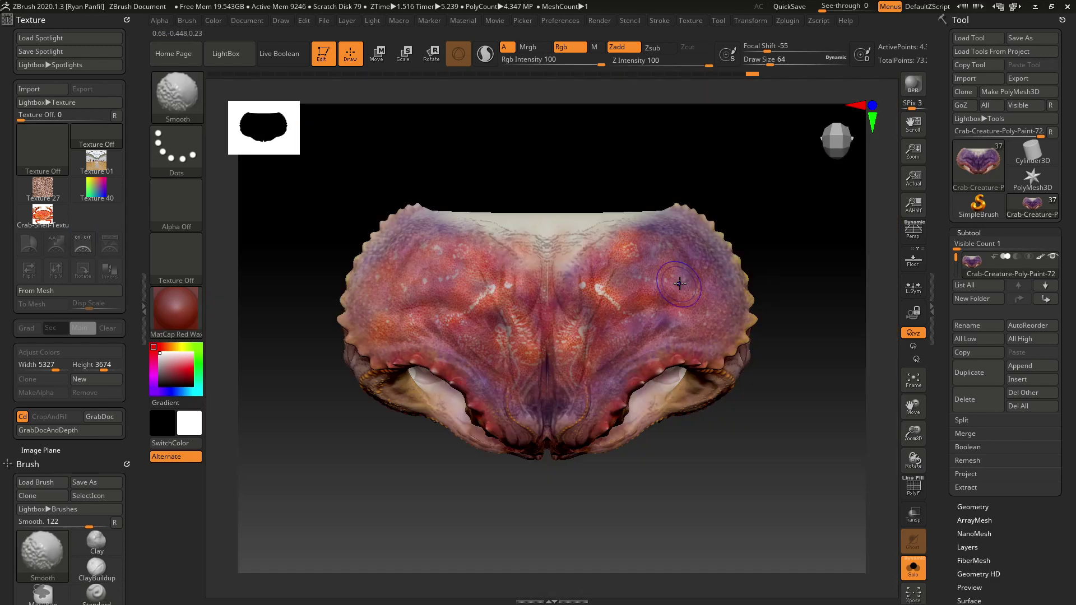
# Blend the crab texture across the shell's upper middle and out over its right side, alternating between the image and the bare model
pyautogui.hotkey('shift', 'z')
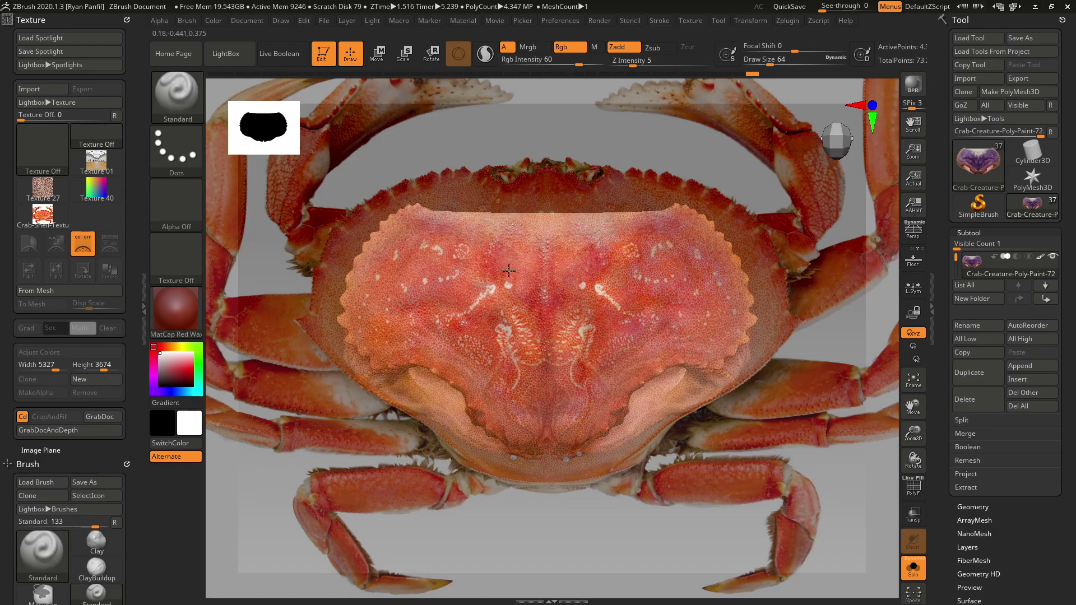
pyautogui.hotkey('shift', 'z')
pyautogui.hotkey('shift', 'z')
pyautogui.hotkey('shift', 'z')
pyautogui.hotkey('shift', 'z')
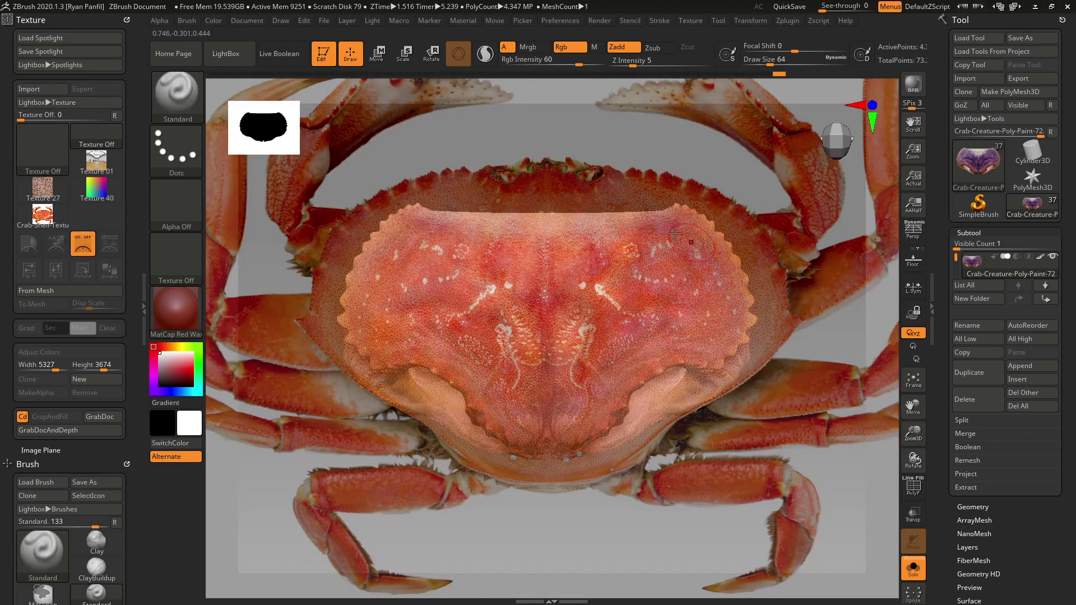
pyautogui.hotkey('shift', 'z')
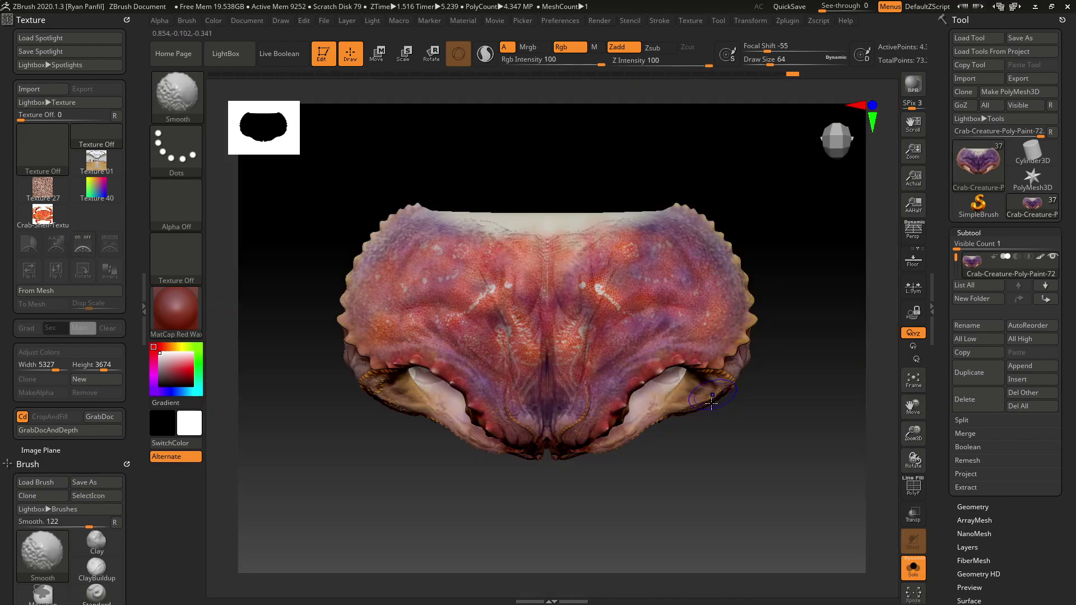
# Build up the orange crab texture and pale speckles toward the shell's outer rims, checking the bare model between strokes
pyautogui.hotkey('shift', 'z')
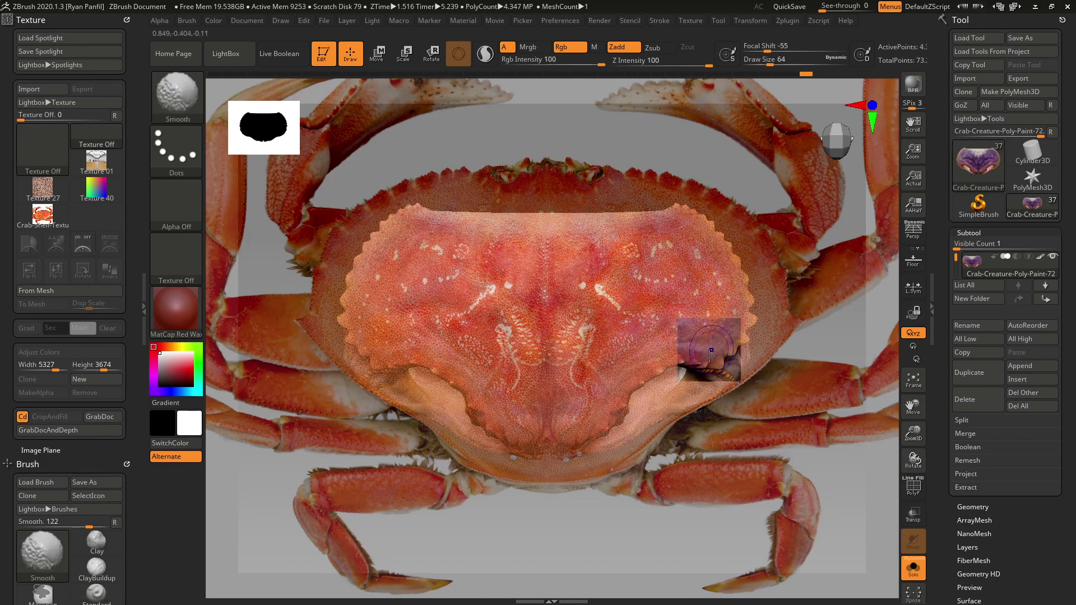
pyautogui.hotkey('shift', 'z')
pyautogui.hotkey('shift', 'z')
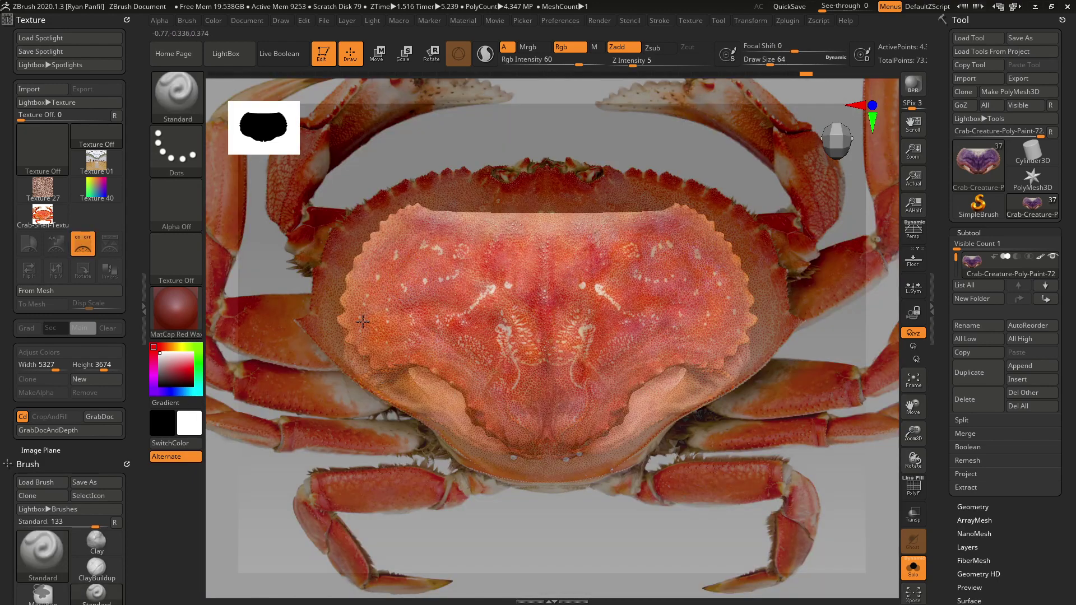
pyautogui.hotkey('shift', 'z')
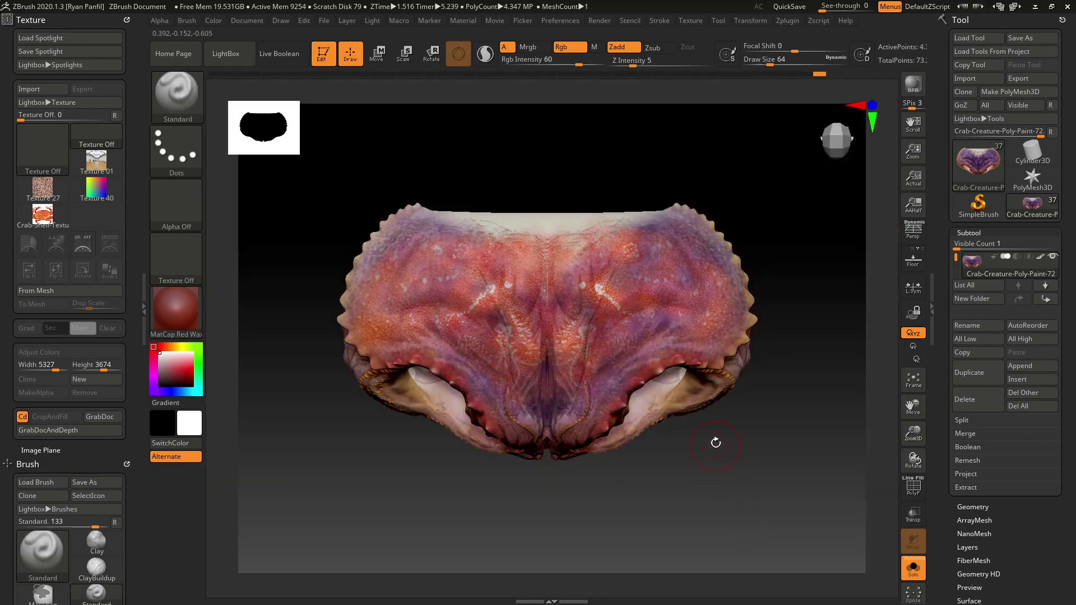
pyautogui.hotkey('shift', 'z')
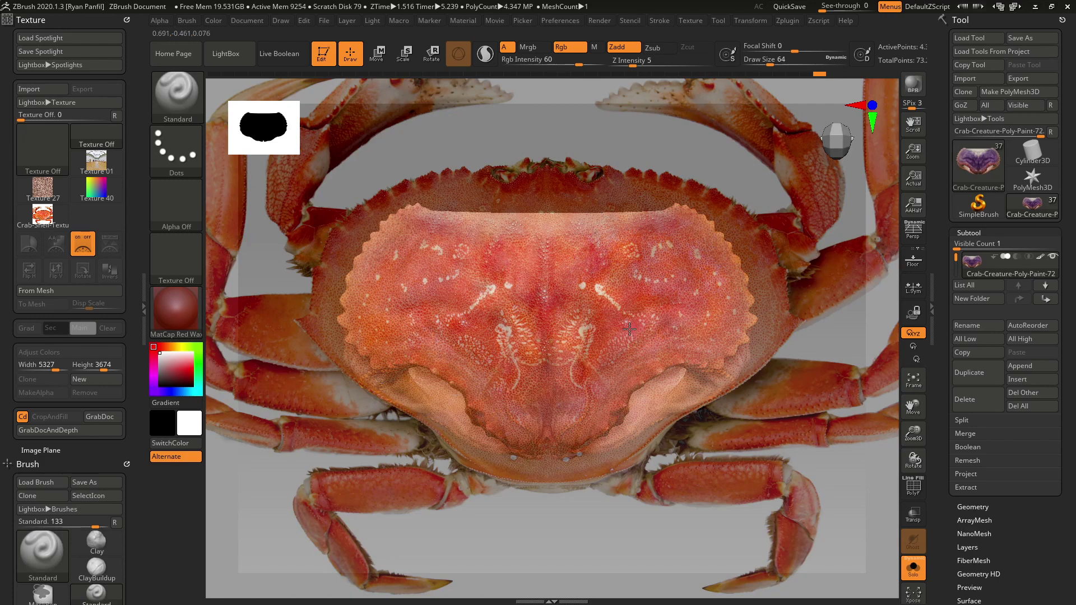
pyautogui.hotkey('shift', 'z')
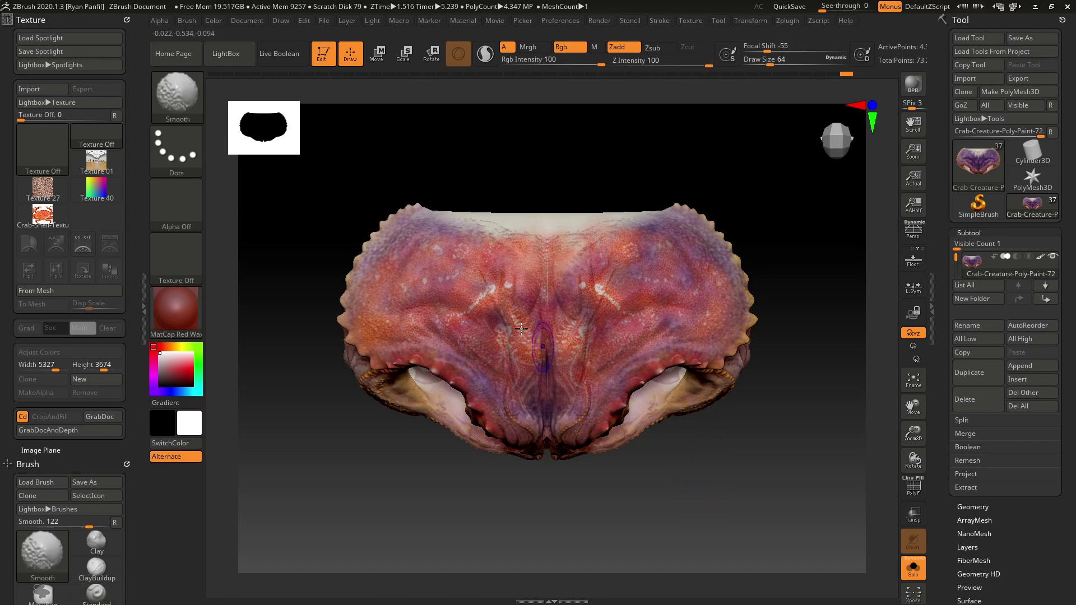
pyautogui.hotkey('shift', 'z')
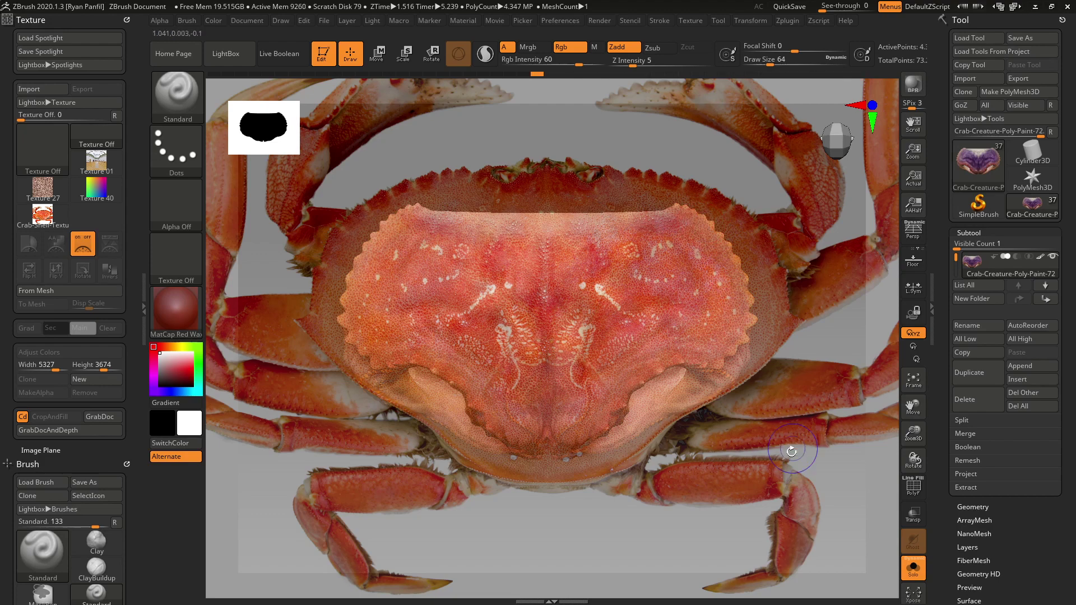
pyautogui.hotkey('shift', 'z')
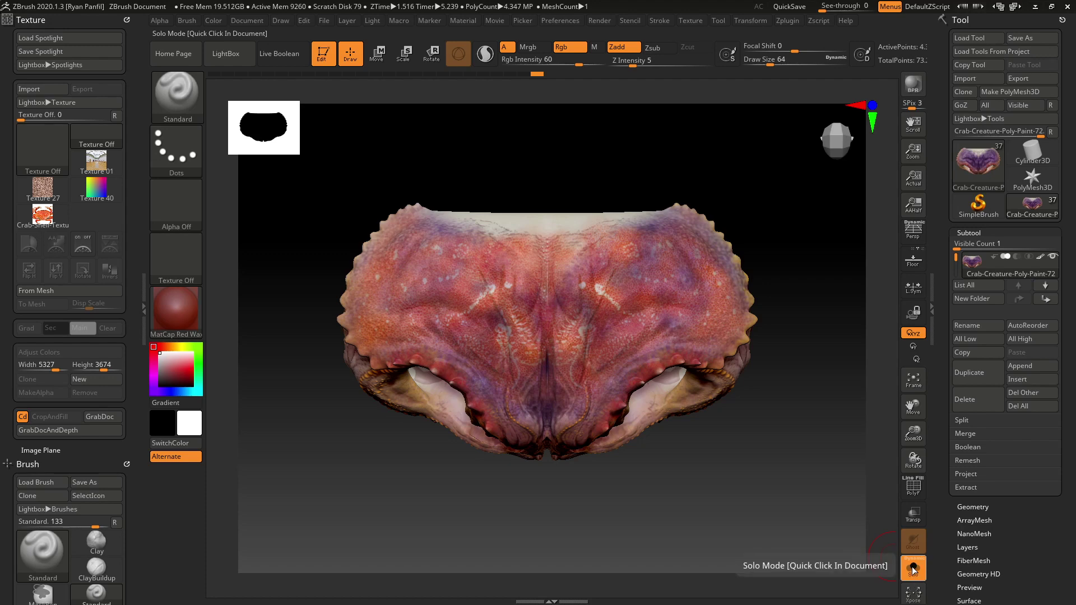
# Turn off Solo mode to show the whole creature and make the Body subtool active
pyautogui.click(912, 570)
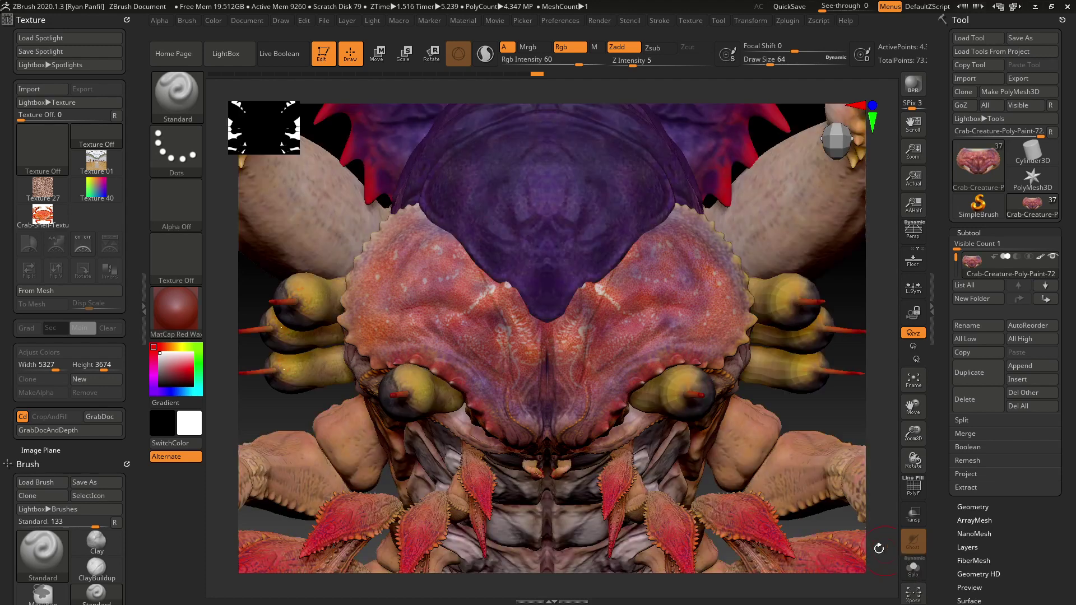
pyautogui.keyDown('alt'); pyautogui.click(556, 197); pyautogui.keyUp('alt')
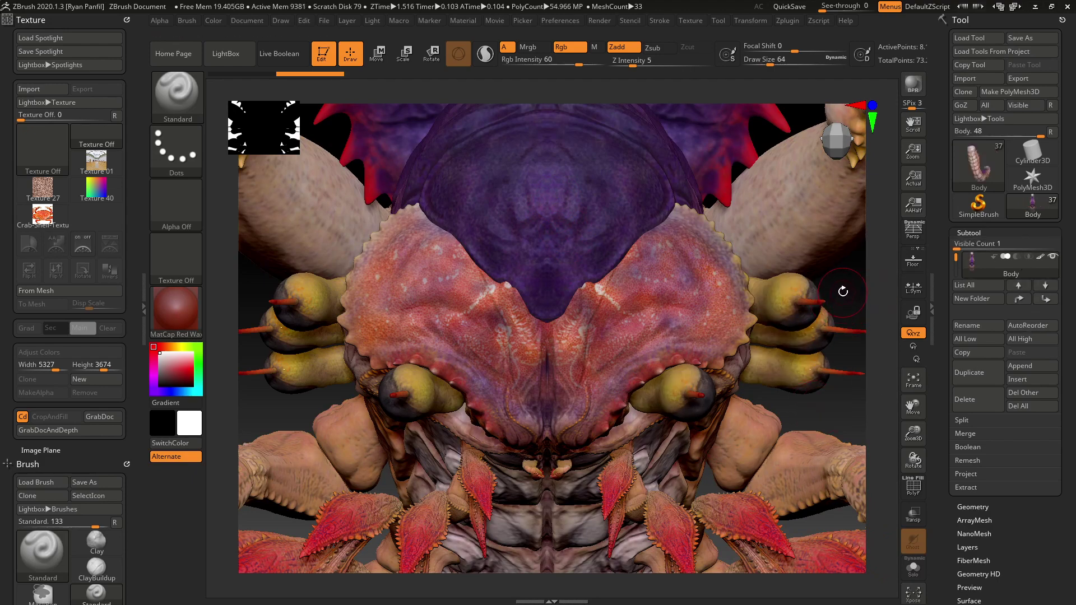
pyautogui.moveTo(841, 288); pyautogui.dragTo(846, 392)
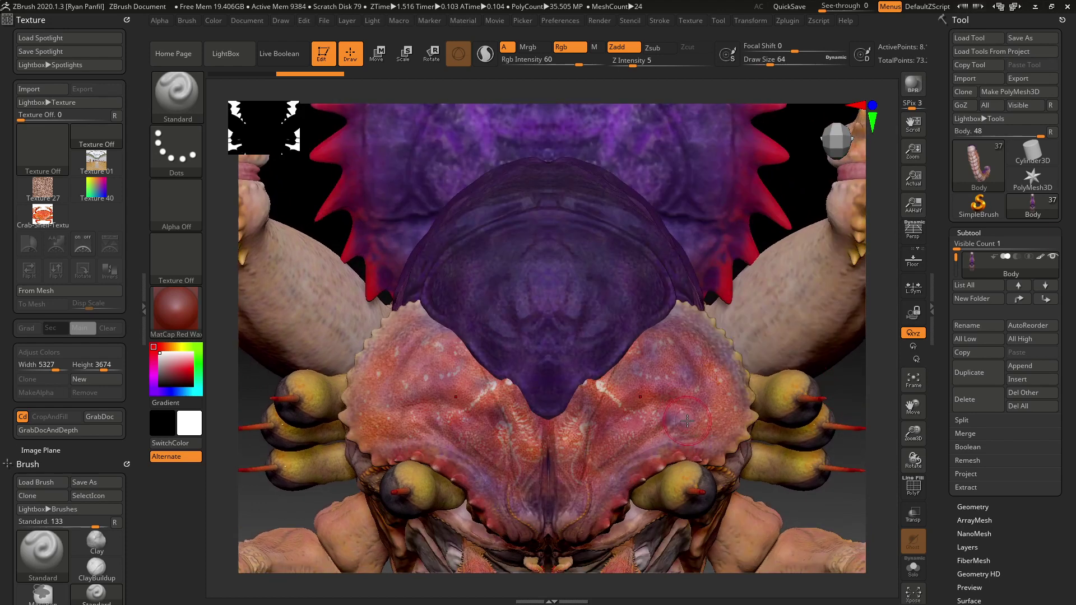
# Show the Spotlight crab image and move it slightly up over the dark purple head plate
pyautogui.hotkey('shift', 'z')
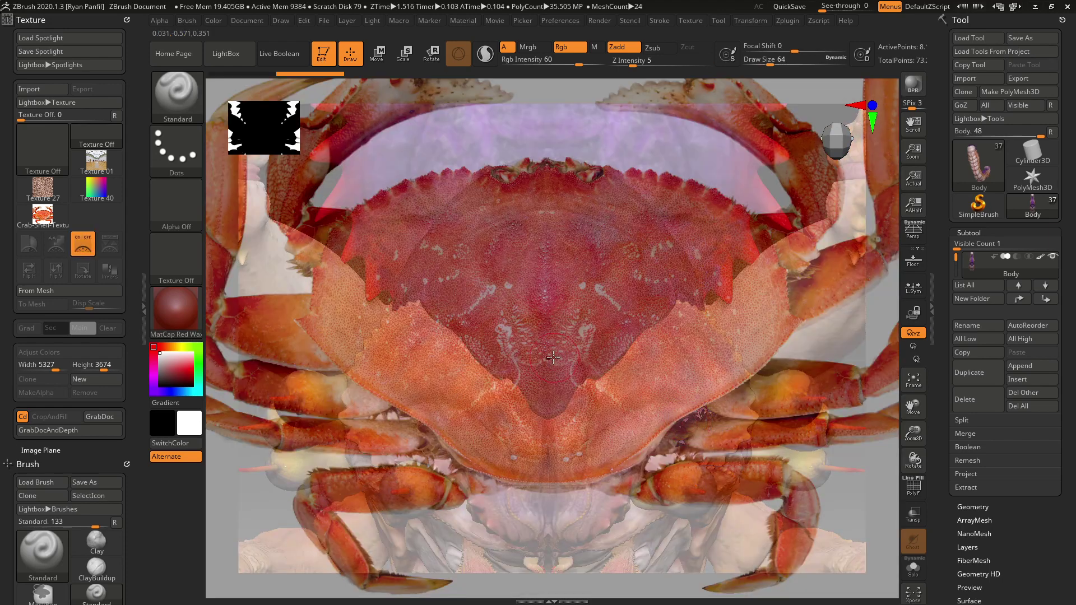
pyautogui.press('z')
pyautogui.moveTo(335, 440); pyautogui.dragTo(338, 406)
pyautogui.press('z')
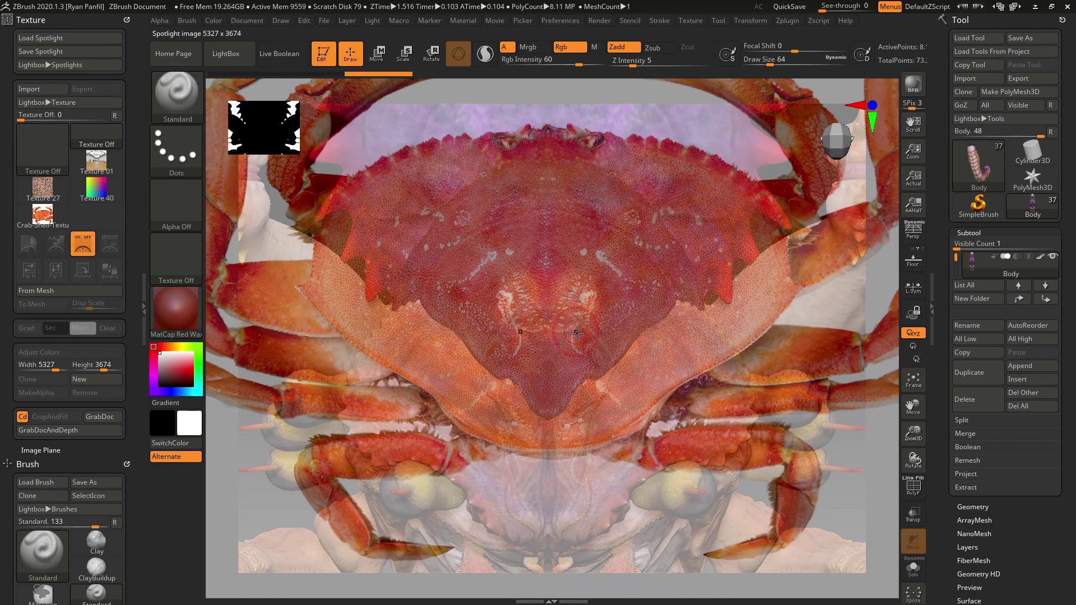
# Paint the crab texture symmetrically onto the dark purple head plate, covering its centre and both sides
pyautogui.press('ctrl')
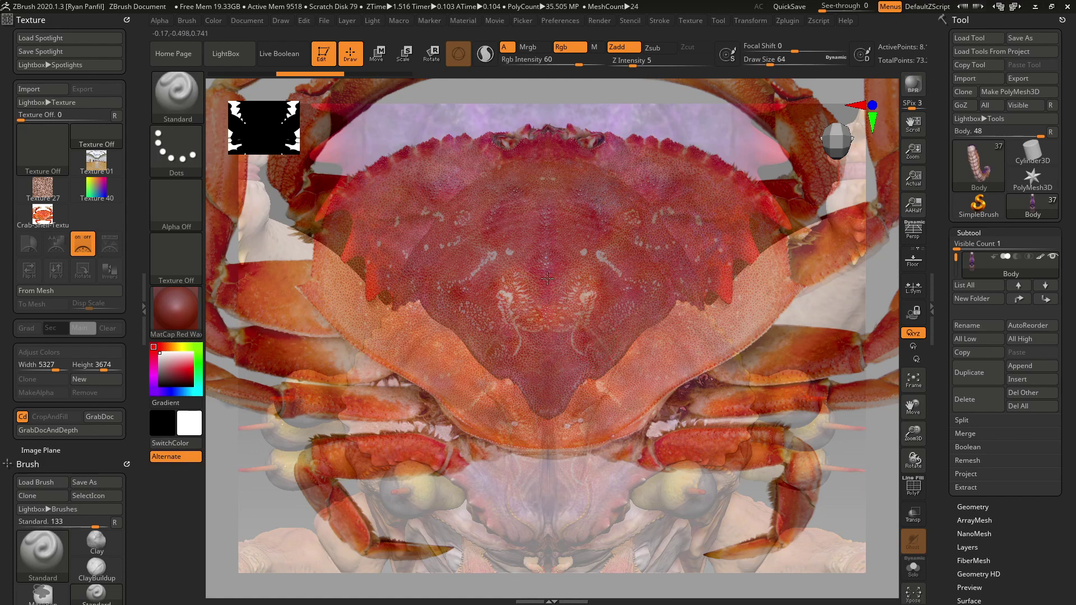
pyautogui.press('shift')
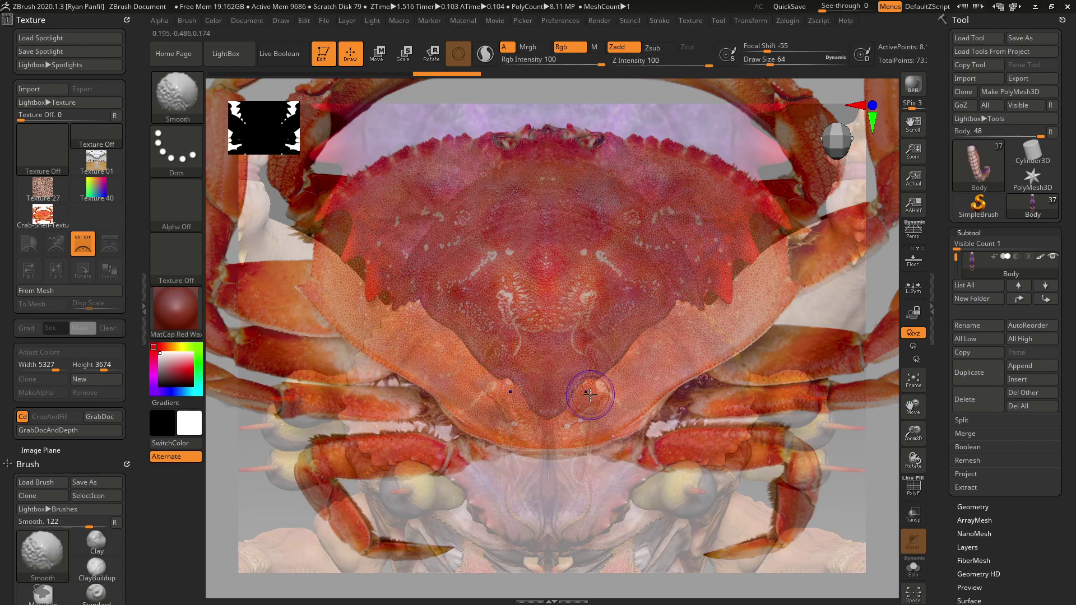
pyautogui.hotkey('shift', 'z')
pyautogui.hotkey('shift', 'z')
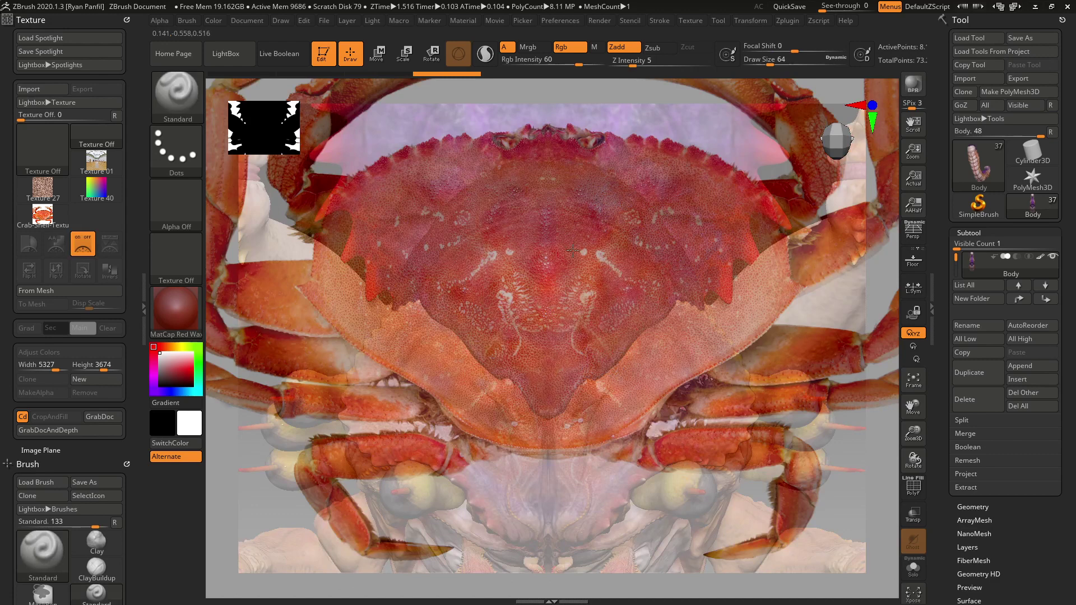
pyautogui.hotkey('shift', 'z')
pyautogui.hotkey('shift', 'z')
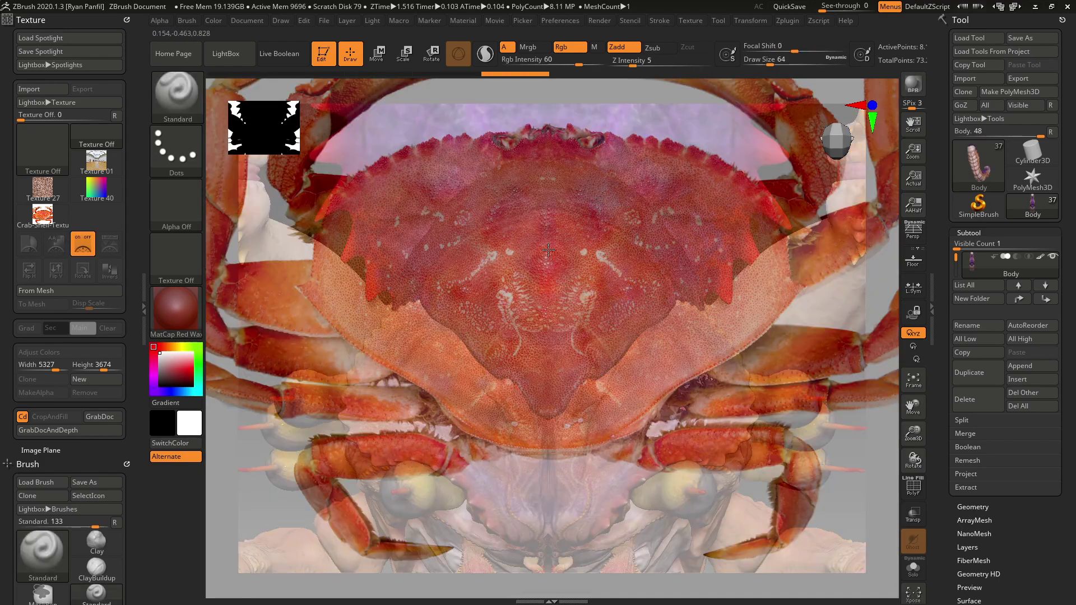
pyautogui.click(582, 286)
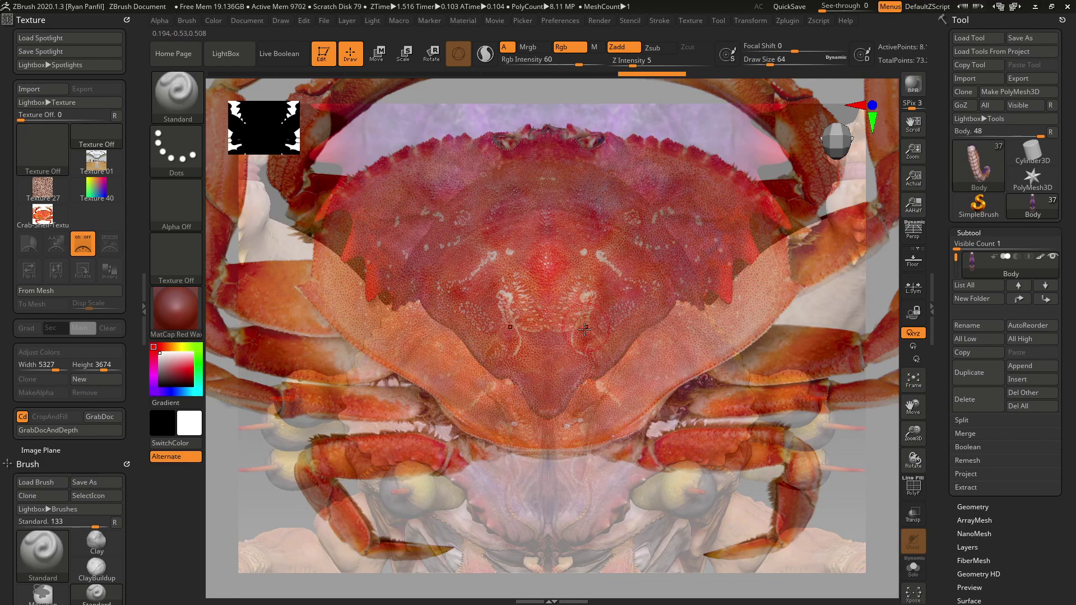
pyautogui.moveTo(639, 350)
pyautogui.mouseDown()
pyautogui.moveTo(669, 359)
pyautogui.moveTo(661, 353)
pyautogui.mouseUp()
pyautogui.moveTo(653, 307)
pyautogui.mouseDown()
pyautogui.moveTo(672, 324)
pyautogui.moveTo(656, 314)
pyautogui.mouseUp()
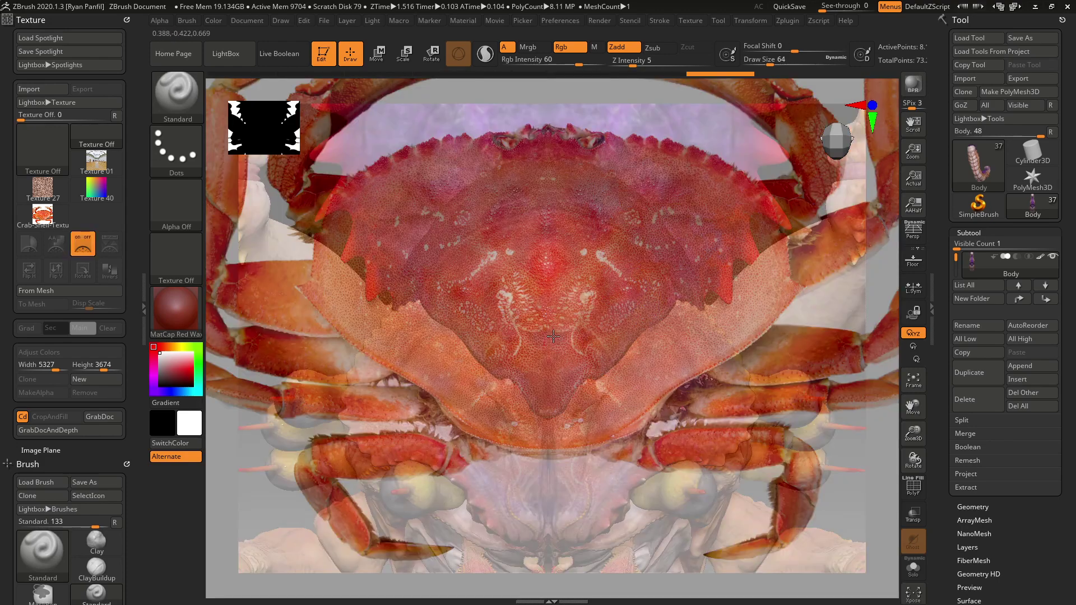
# Refine the head plate's crab texture with light strokes around its centre, comparing the Spotlight image with the bare model
pyautogui.hotkey('shift', 'z')
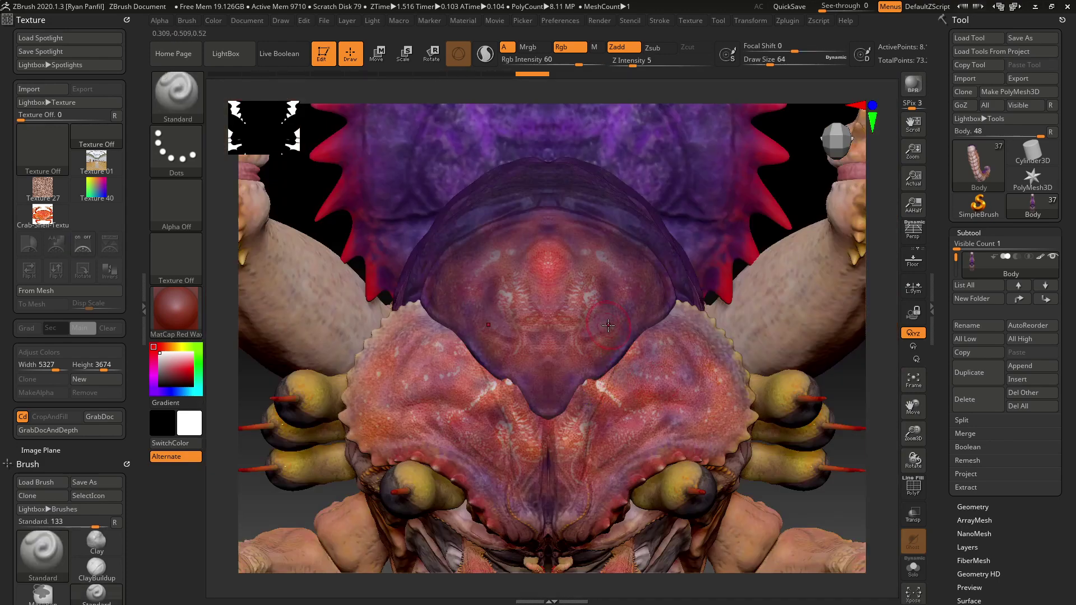
pyautogui.hotkey('shift', 'z')
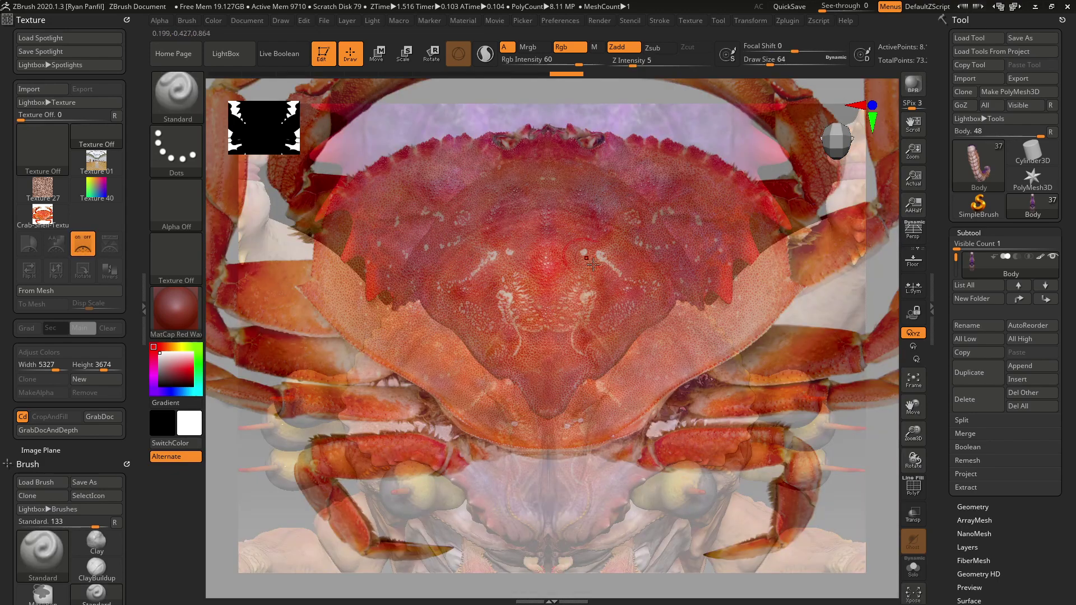
pyautogui.hotkey('shift', 'z')
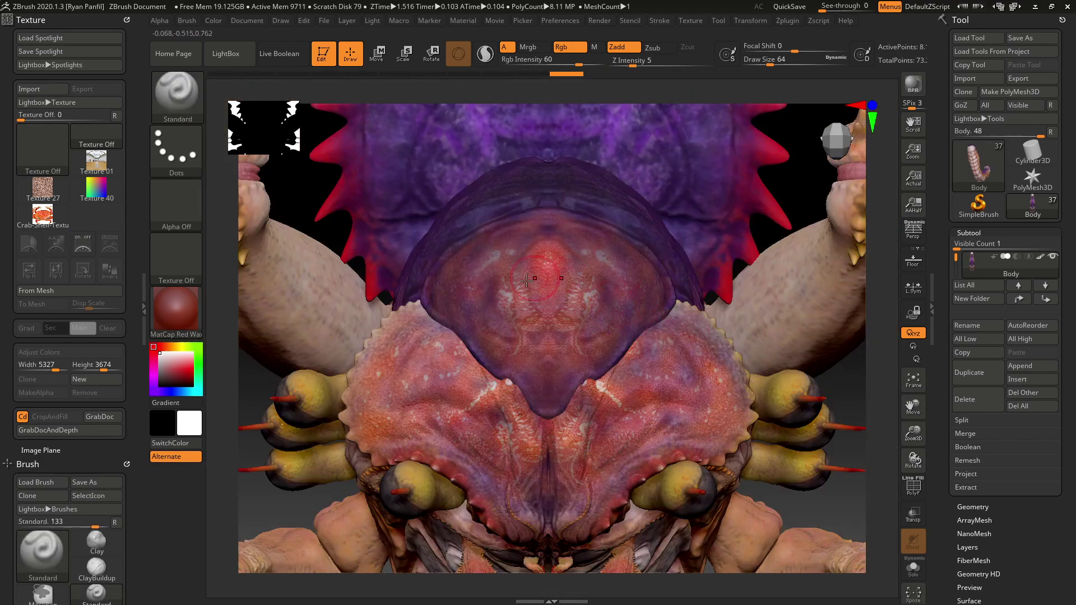
pyautogui.click(547, 335)
pyautogui.hotkey('shift', 'z')
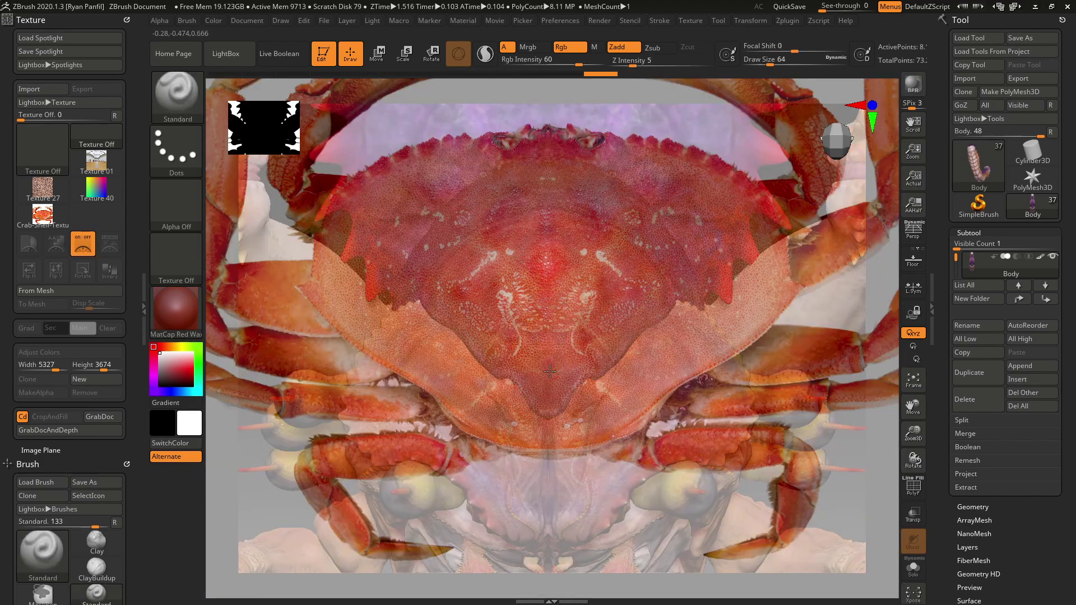
pyautogui.hotkey('shift', 'z')
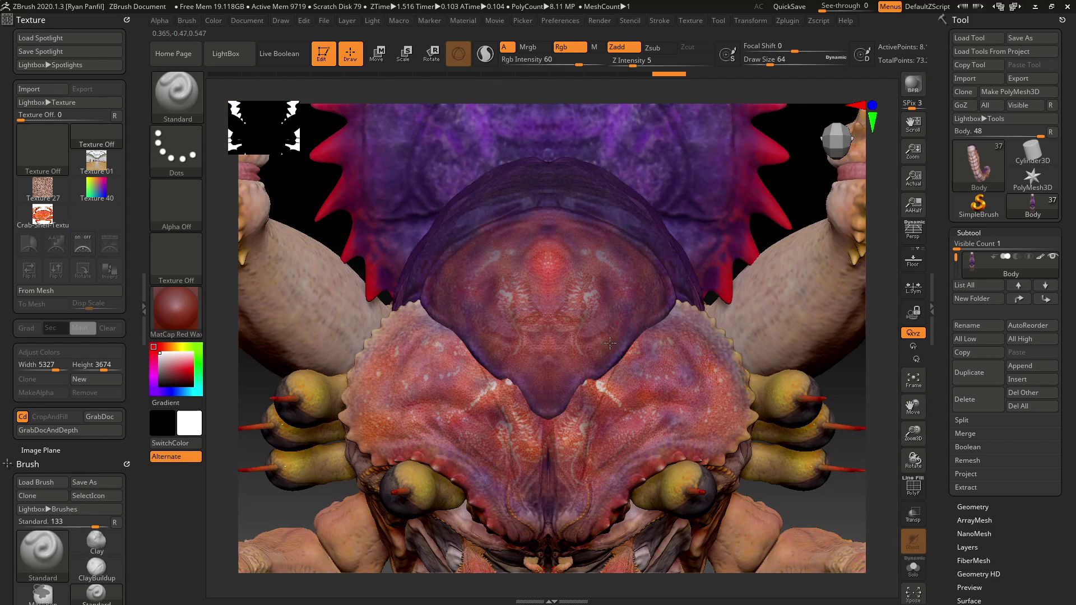
# Touch up the crab texture's pale markings on the head plate's upper middle, comparing the painted model with the Spotlight photo
pyautogui.press('ctrl')
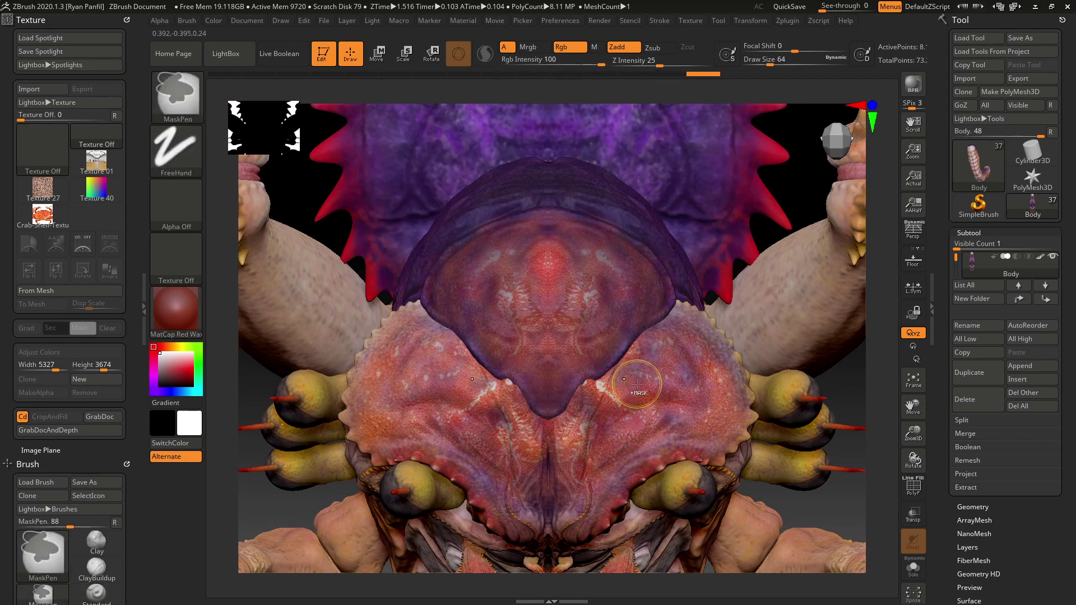
pyautogui.hotkey('shift', 'z')
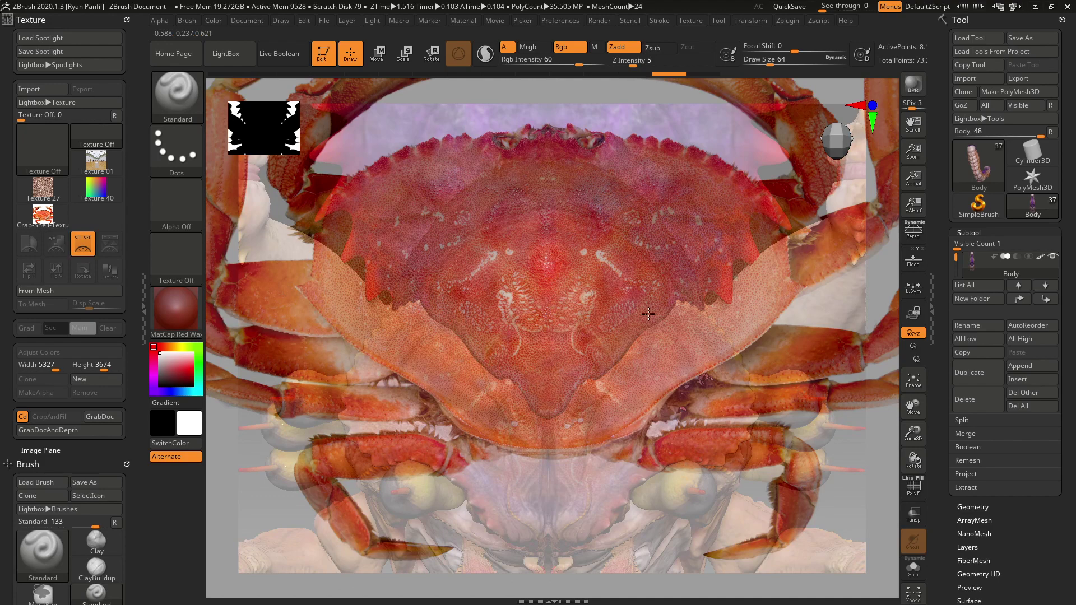
pyautogui.hotkey('shift', 'z')
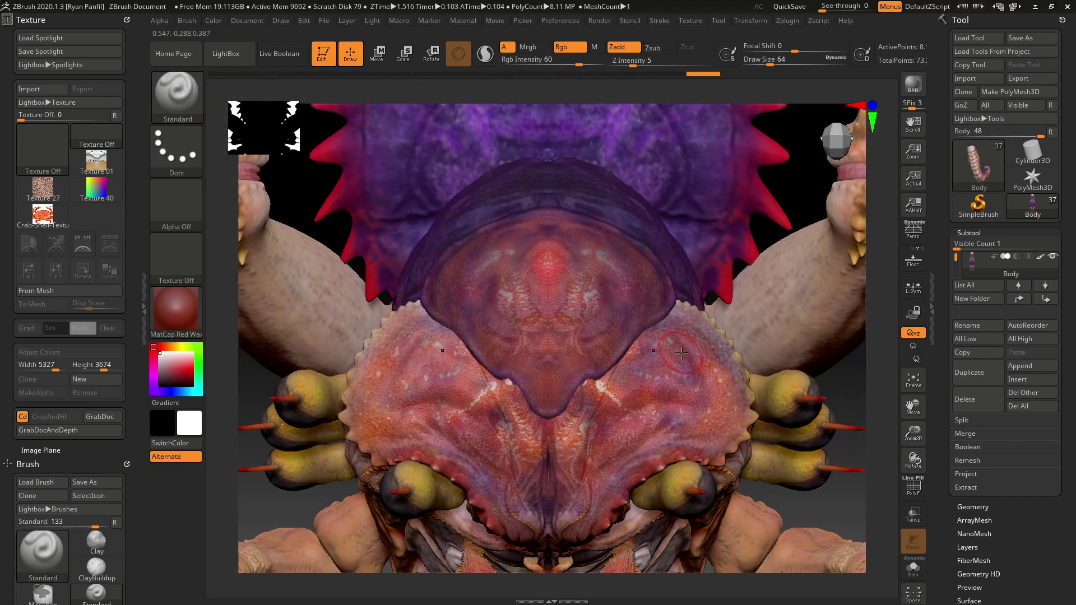
pyautogui.hotkey('shift', 'z')
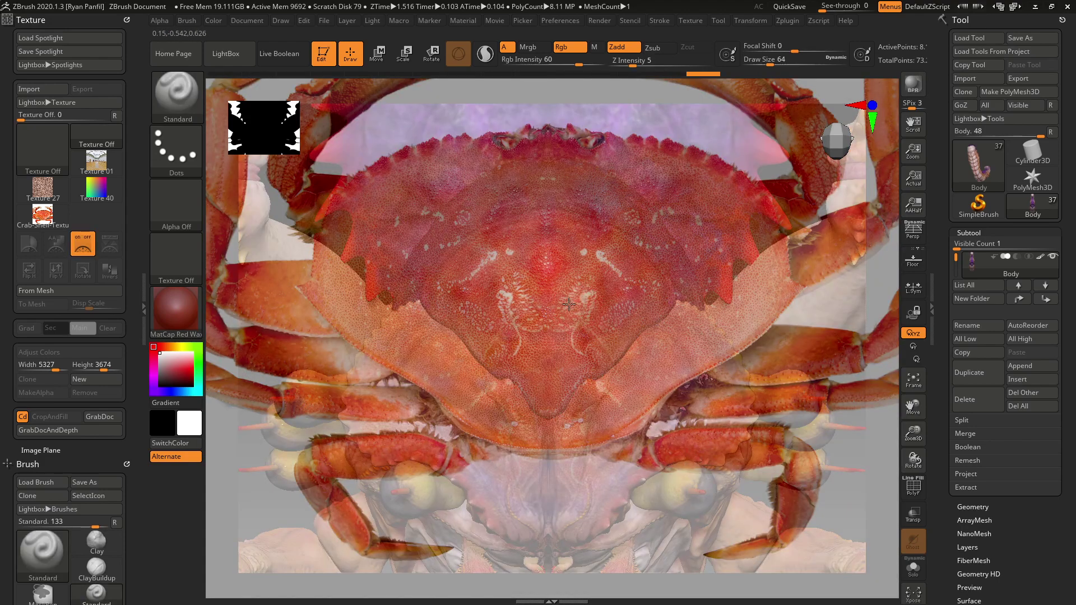
pyautogui.hotkey('shift', 'z')
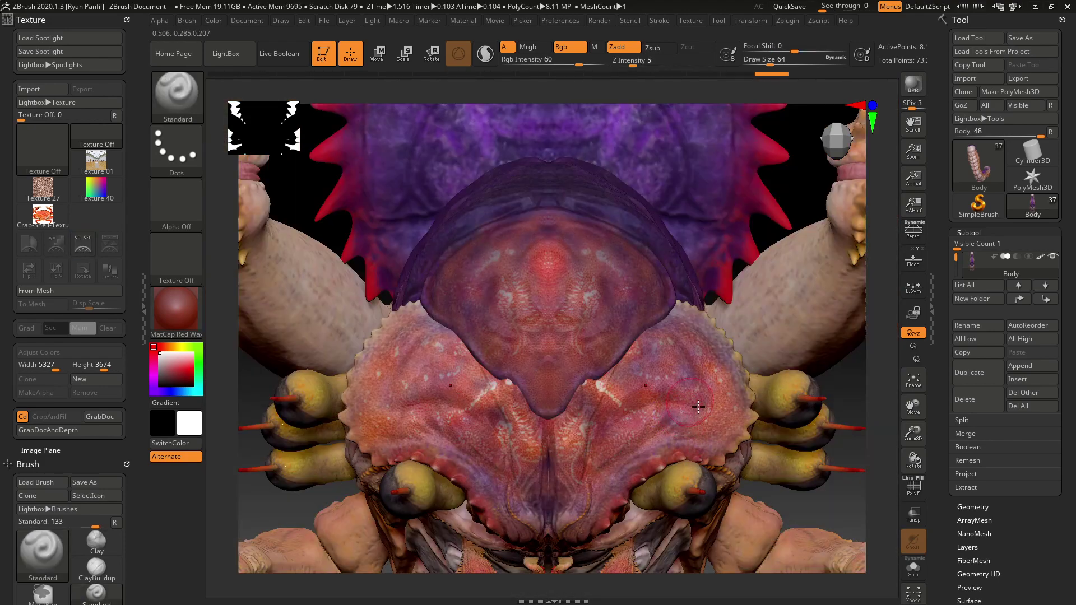
pyautogui.hotkey('shift', 'z')
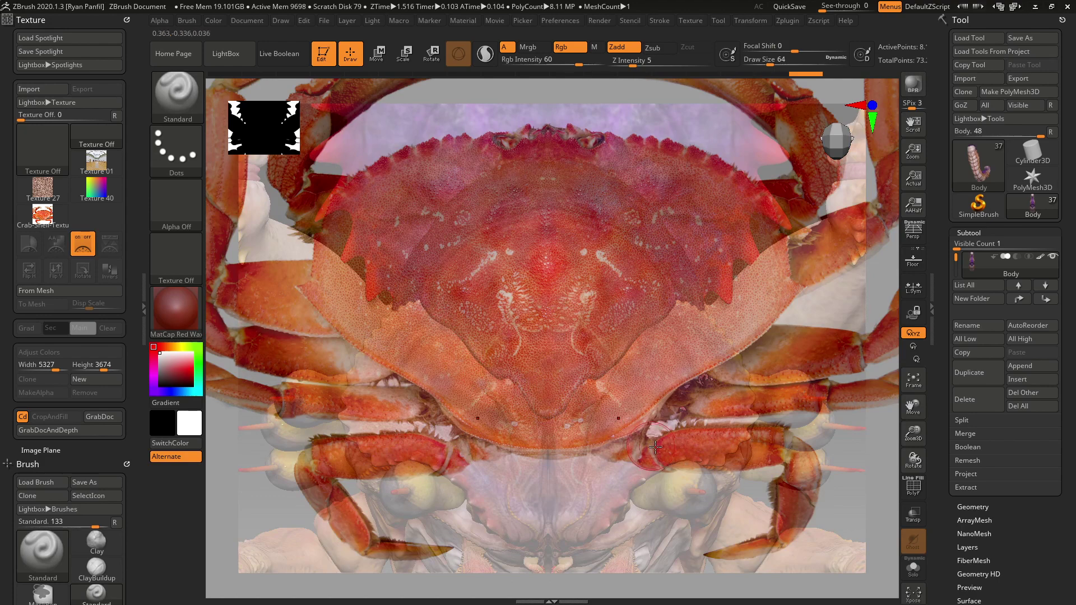
pyautogui.hotkey('shift', 'z')
# Close the Texture palette and collapse the palette tray to free up working space around the creature's head
pyautogui.moveTo(658, 434); pyautogui.dragTo(853, 397)
pyautogui.moveTo(889, 495); pyautogui.dragTo(769, 383)
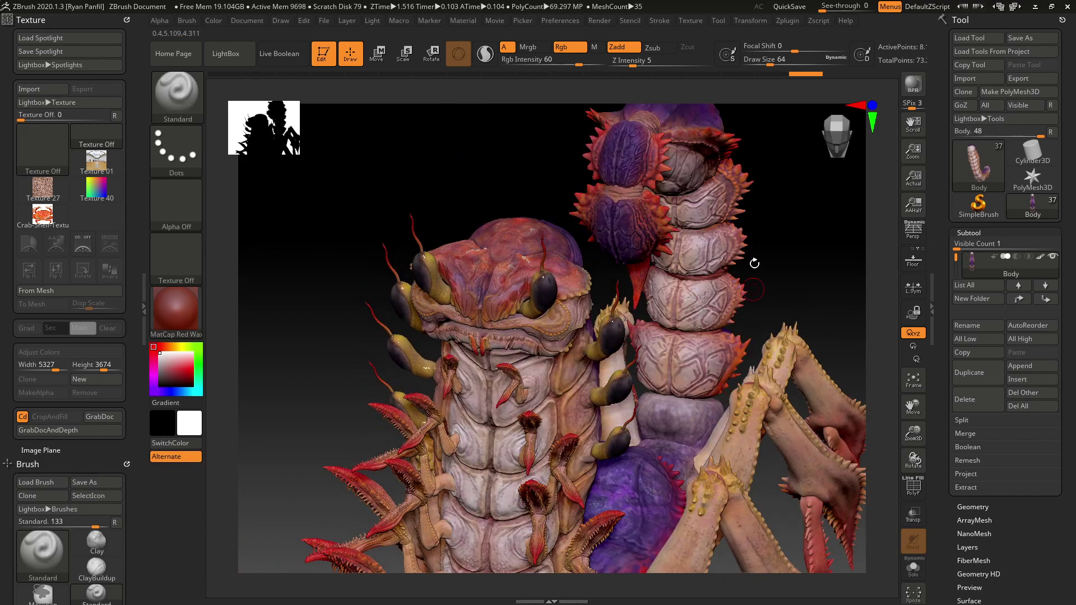
pyautogui.moveTo(786, 266); pyautogui.dragTo(783, 291)
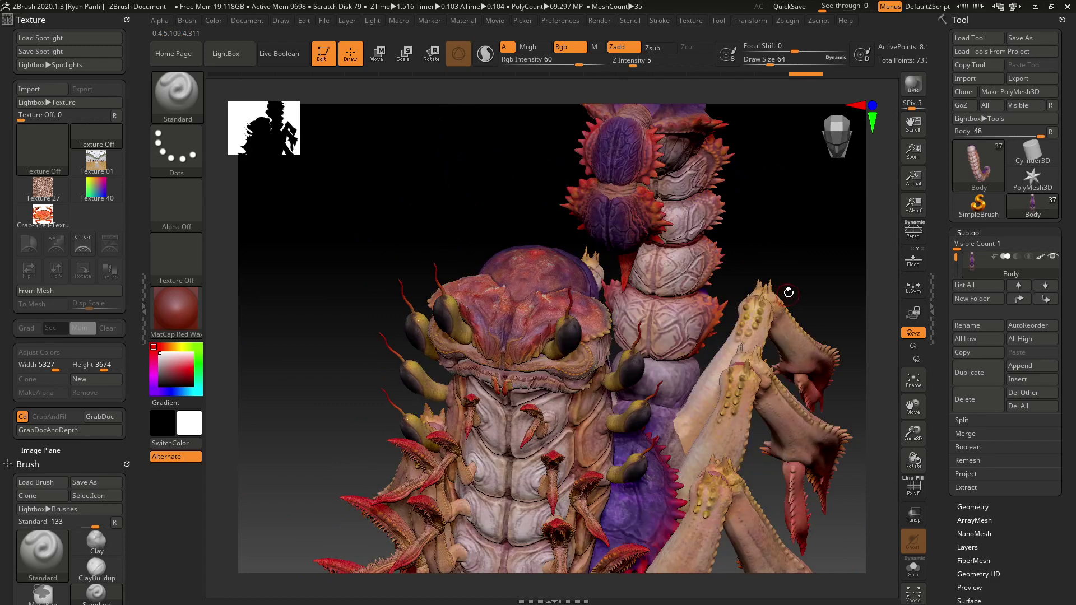
pyautogui.moveTo(914, 433); pyautogui.dragTo(913, 392)
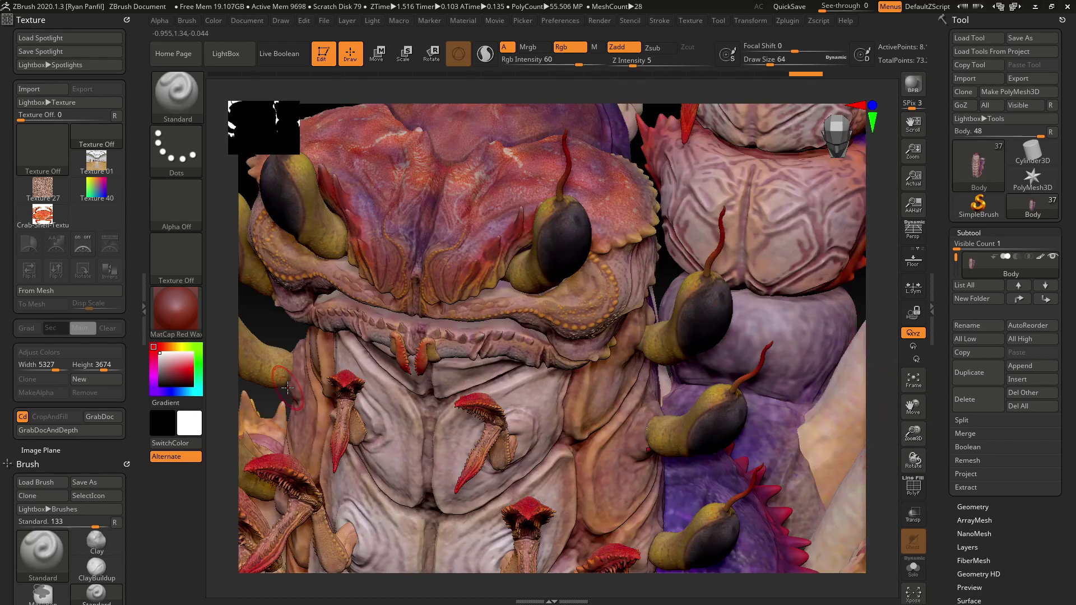
pyautogui.click(126, 19)
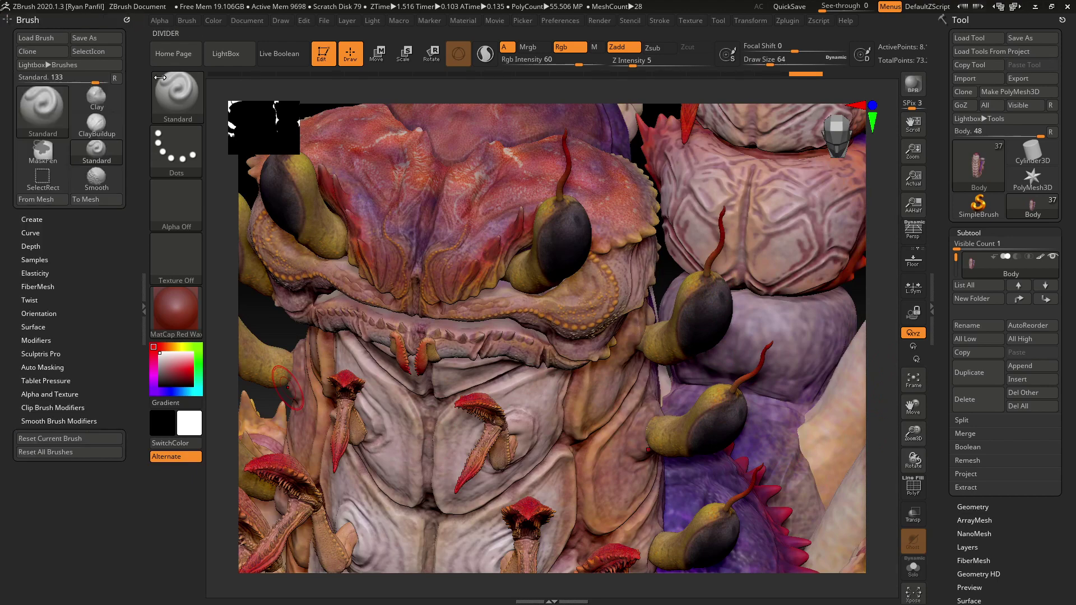
pyautogui.click(143, 307)
pyautogui.moveTo(169, 311); pyautogui.dragTo(217, 315)
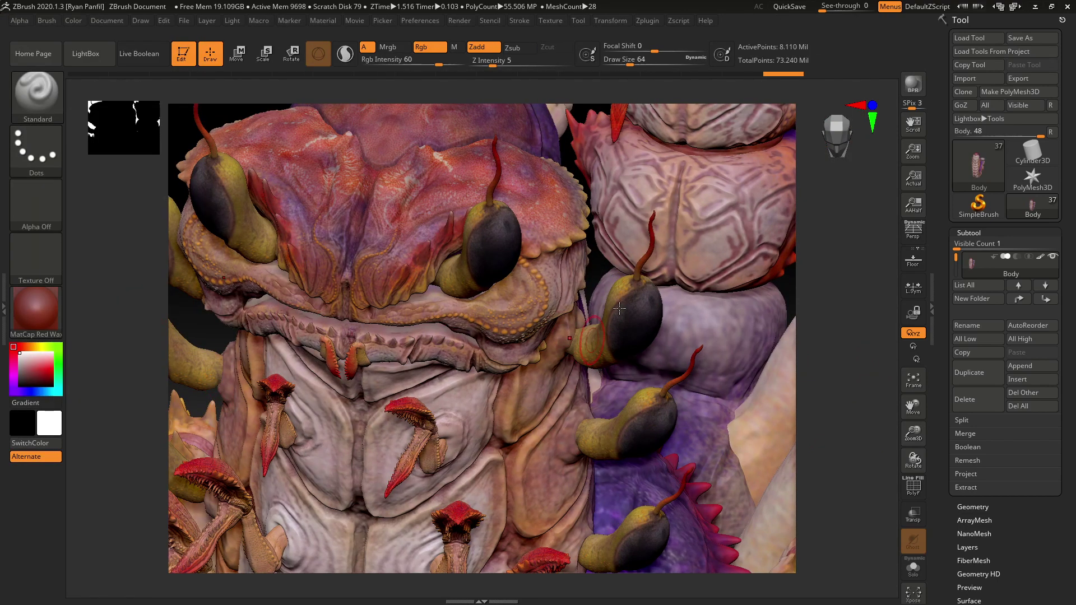
# Make the Crab-Creature-Poly-Paint-72 face subtool active and align the creature to a straight front view
pyautogui.moveTo(836, 336)
pyautogui.mouseDown()
pyautogui.moveTo(832, 353)
pyautogui.moveTo(818, 349)
pyautogui.moveTo(856, 377)
pyautogui.moveTo(829, 395)
pyautogui.moveTo(781, 385)
pyautogui.mouseUp()
pyautogui.keyDown('alt'); pyautogui.click(475, 333); pyautogui.keyUp('alt')
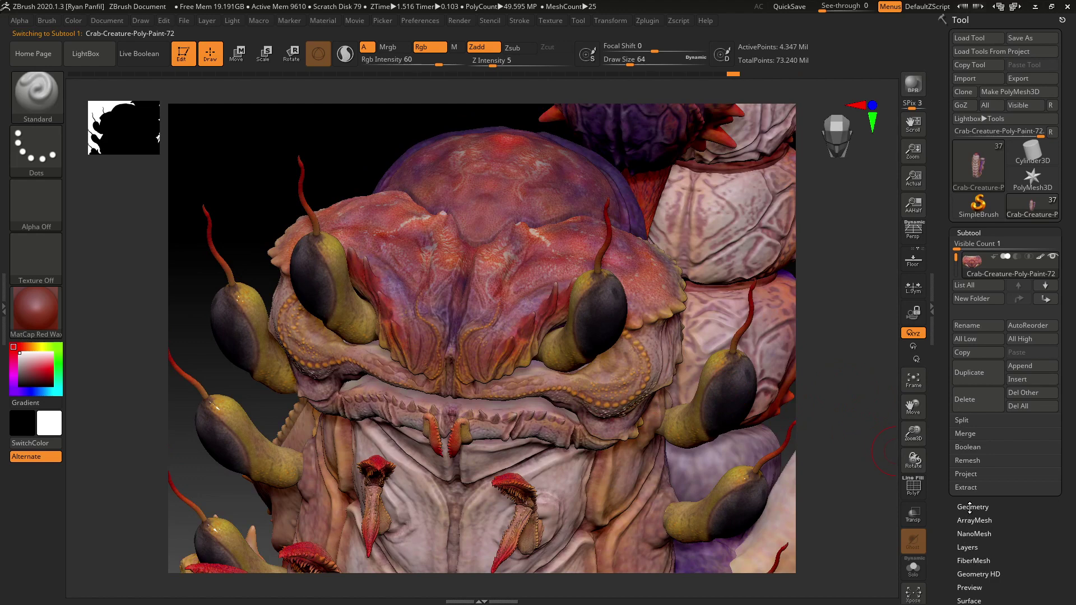
pyautogui.keyDown('shift'); pyautogui.moveTo(790, 388); pyautogui.dragTo(746, 363); pyautogui.keyUp('shift')
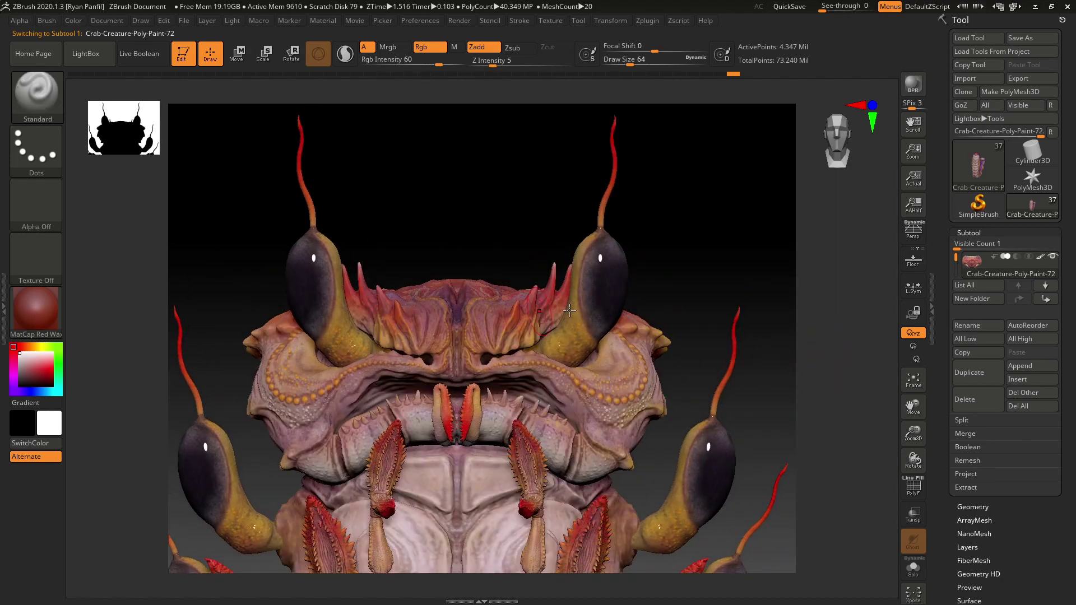
# Bring up the Spotlight crab image, scale it down over the face, and isolate the face subtool with Solo
pyautogui.hotkey('shift', 'z')
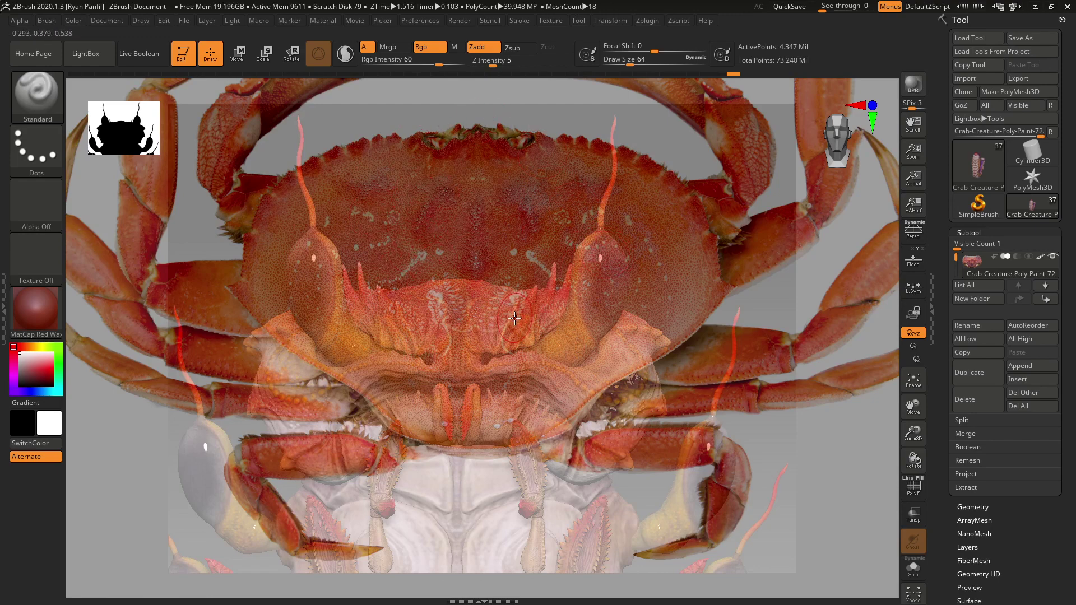
pyautogui.hotkey('shift', 'z')
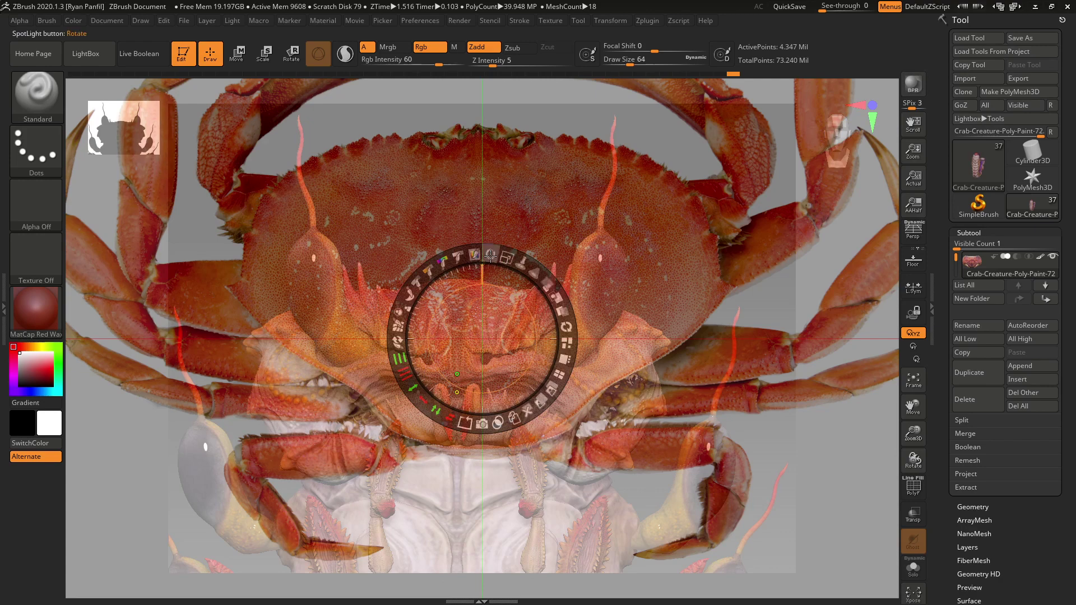
pyautogui.moveTo(507, 257); pyautogui.dragTo(807, 398)
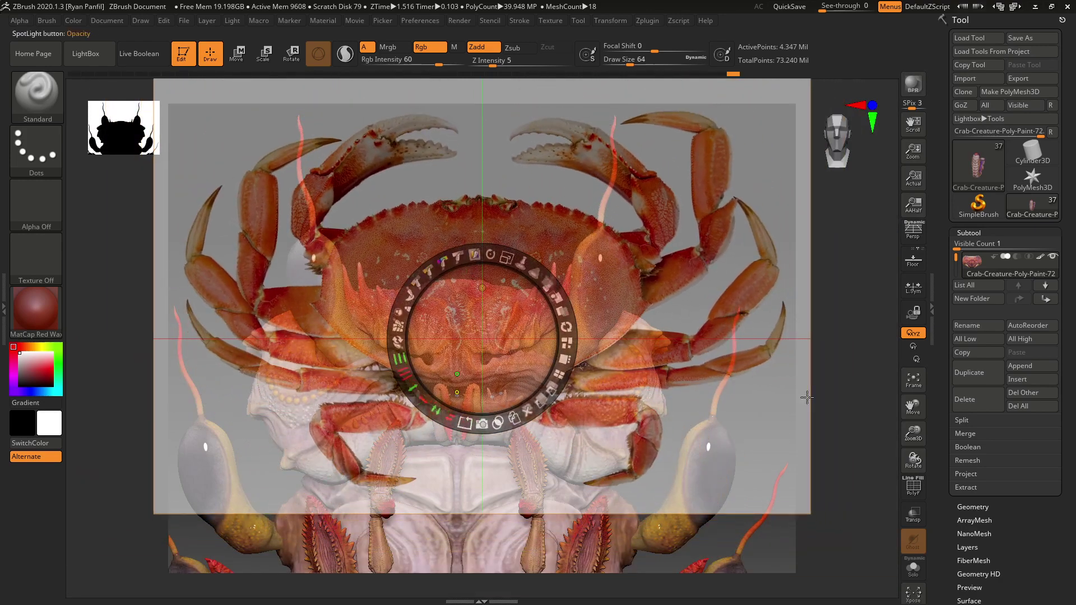
pyautogui.click(919, 569)
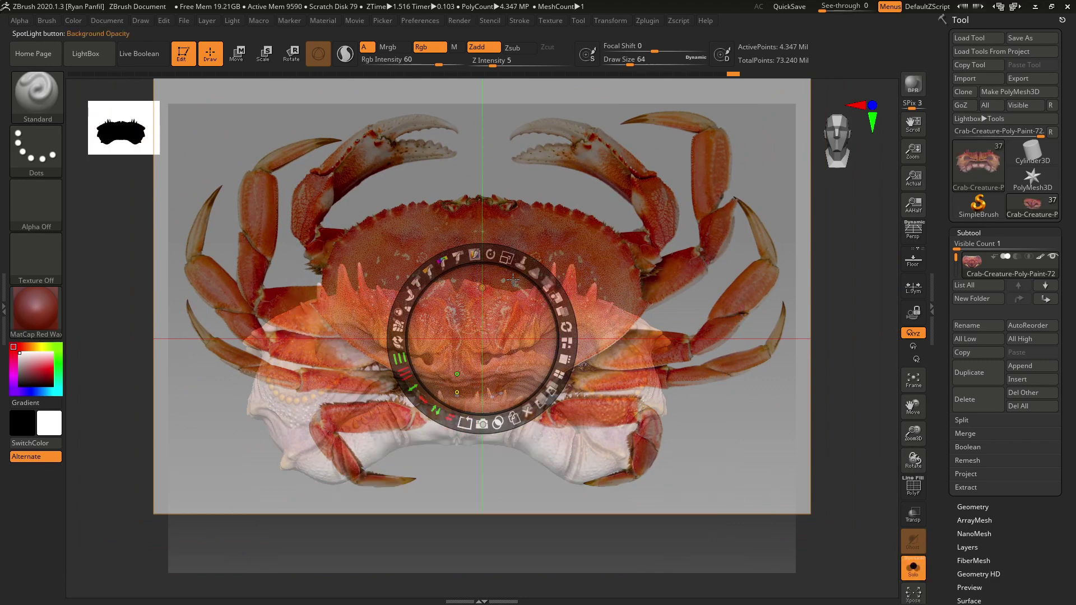
# Rotate the Spotlight crab diagonally, then scale and move it so its shell covers one brow, eye socket and the mouth
pyautogui.moveTo(543, 279)
pyautogui.mouseDown()
pyautogui.moveTo(552, 293)
pyautogui.moveTo(535, 282)
pyautogui.moveTo(555, 276)
pyautogui.mouseUp()
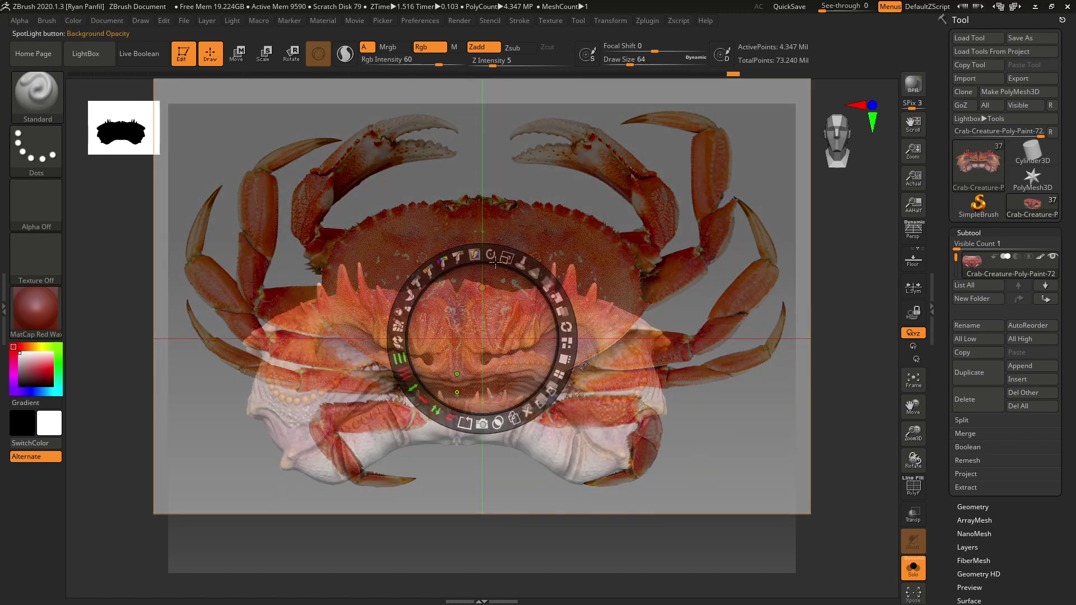
pyautogui.moveTo(503, 257); pyautogui.dragTo(436, 279)
pyautogui.click(252, 372)
pyautogui.moveTo(252, 373); pyautogui.dragTo(402, 359)
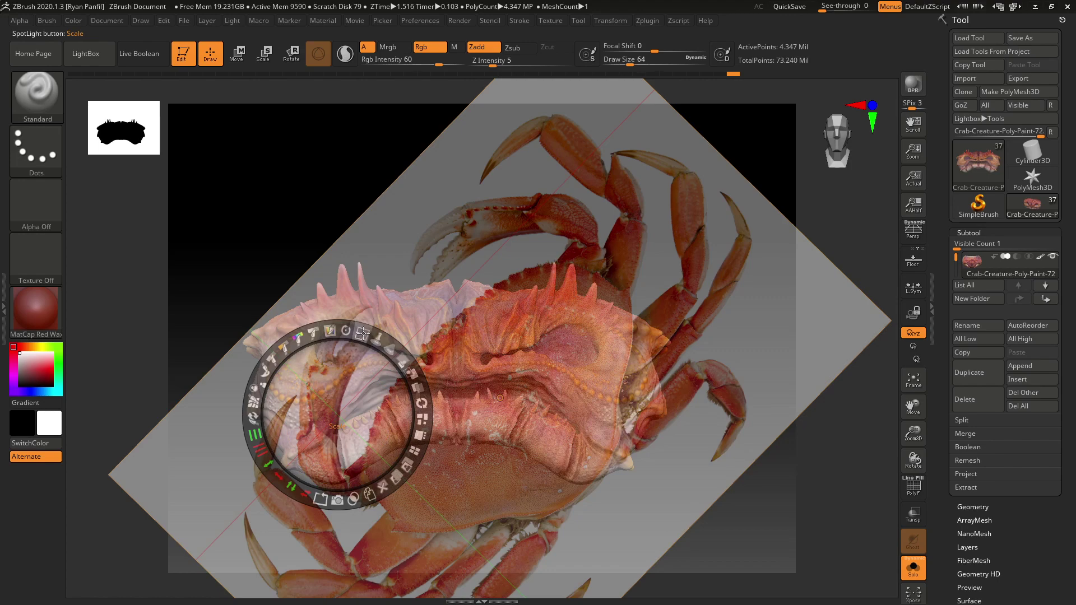
pyautogui.moveTo(362, 333); pyautogui.dragTo(365, 371)
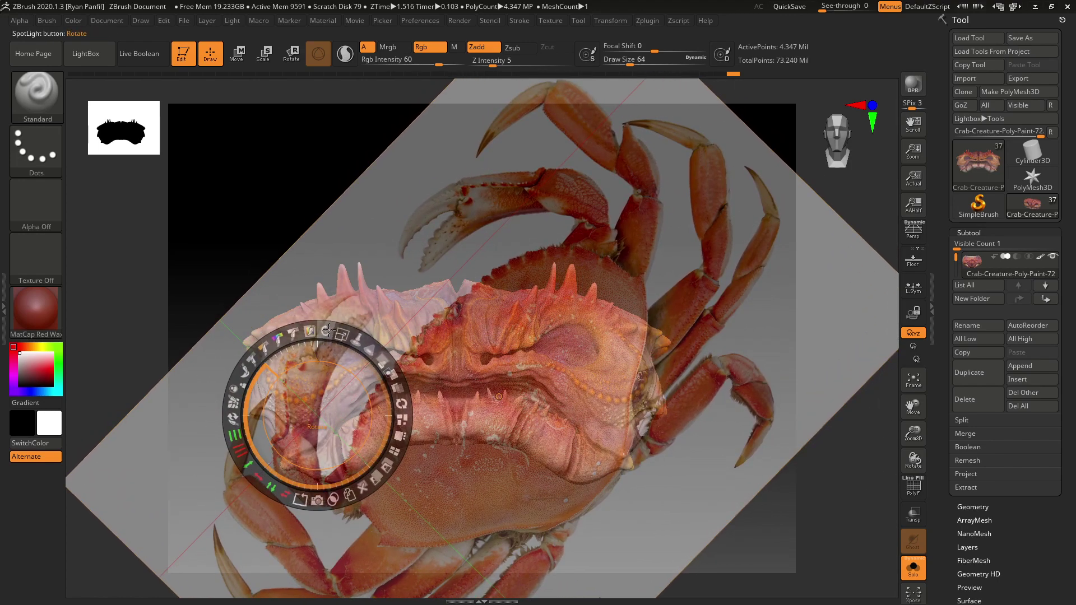
pyautogui.moveTo(329, 330); pyautogui.dragTo(357, 360)
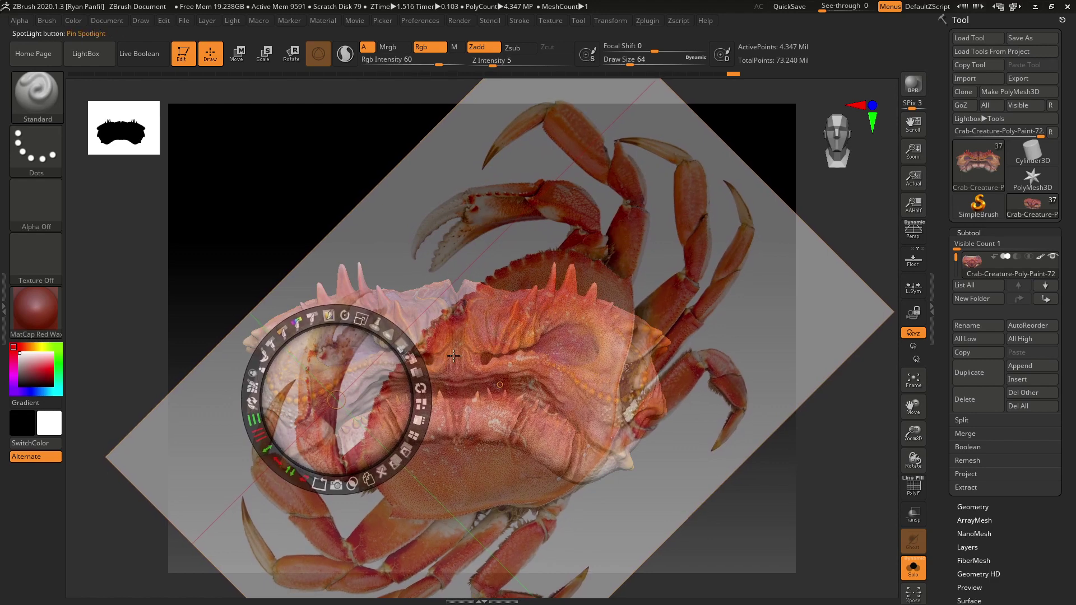
# Exit Spotlight image editing, hide the crab image, and turn off Zadd so the Standard brush applies only colour
pyautogui.press('z')
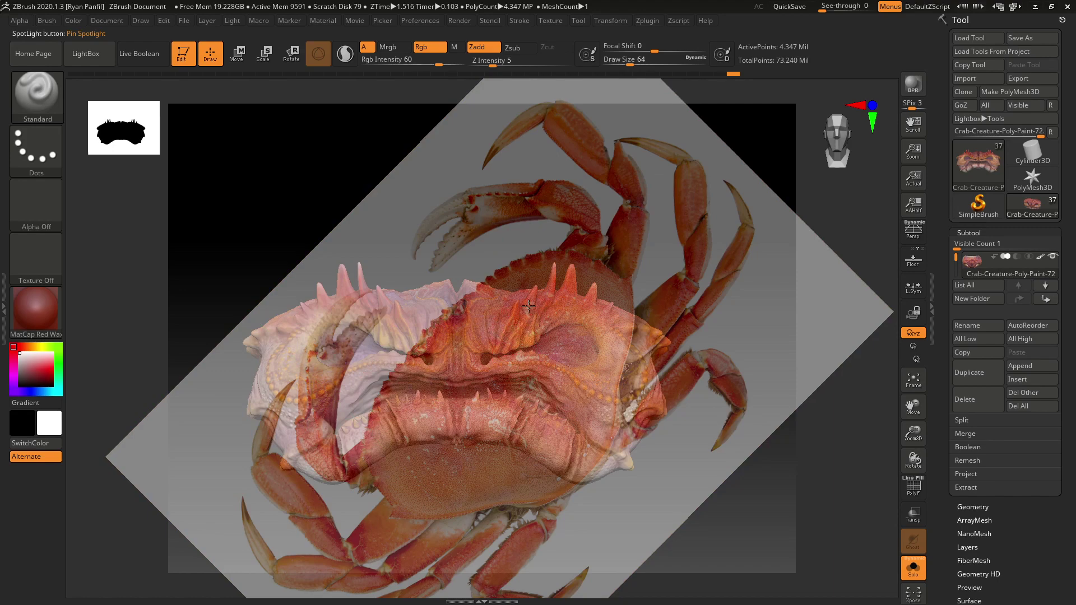
pyautogui.press('shift')
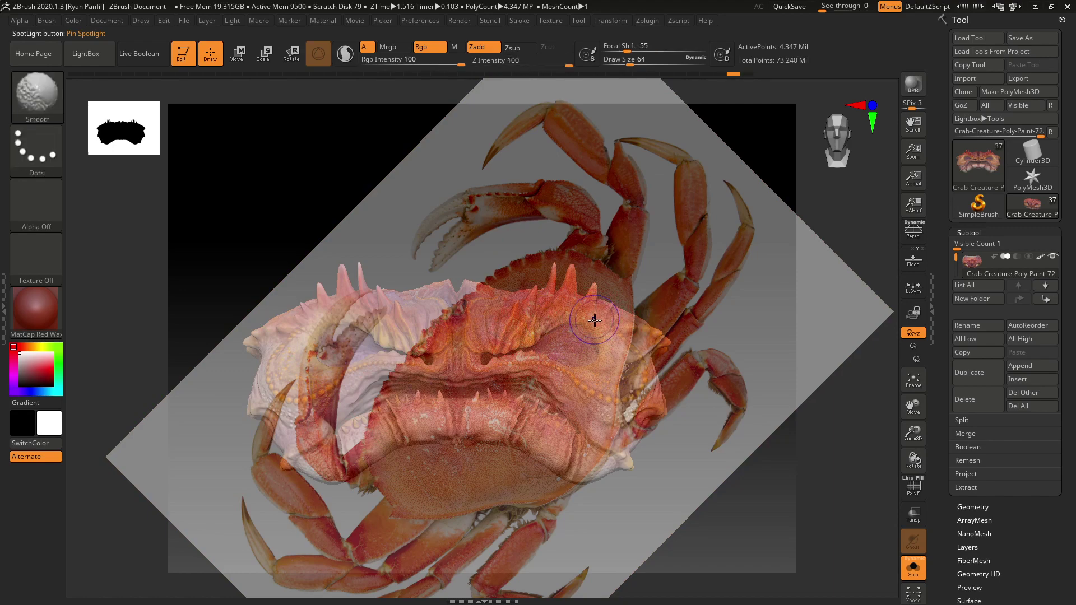
pyautogui.hotkey('shift', 'z')
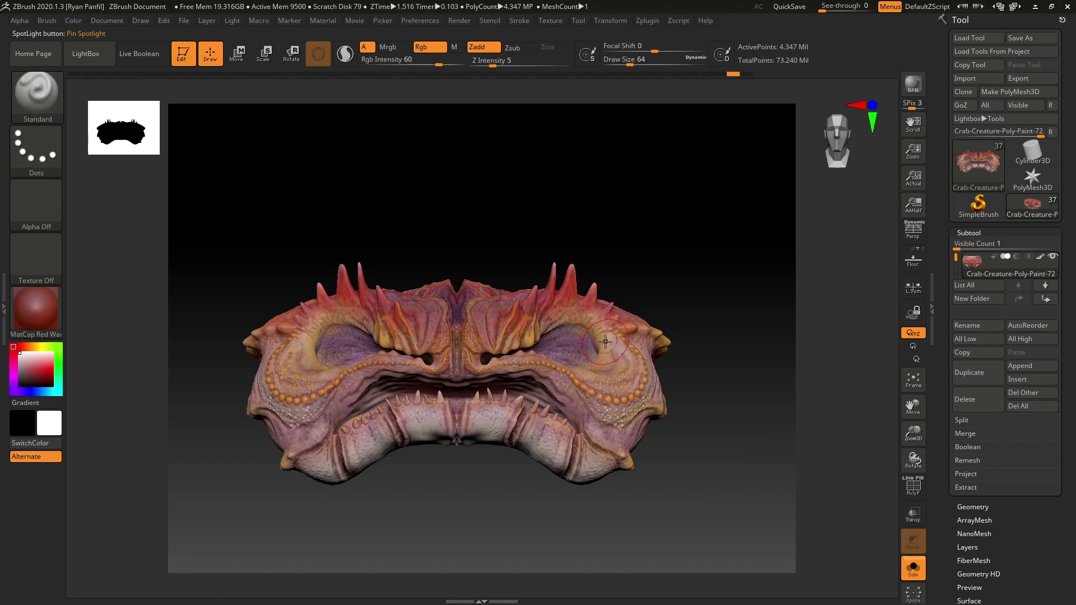
pyautogui.press('shift')
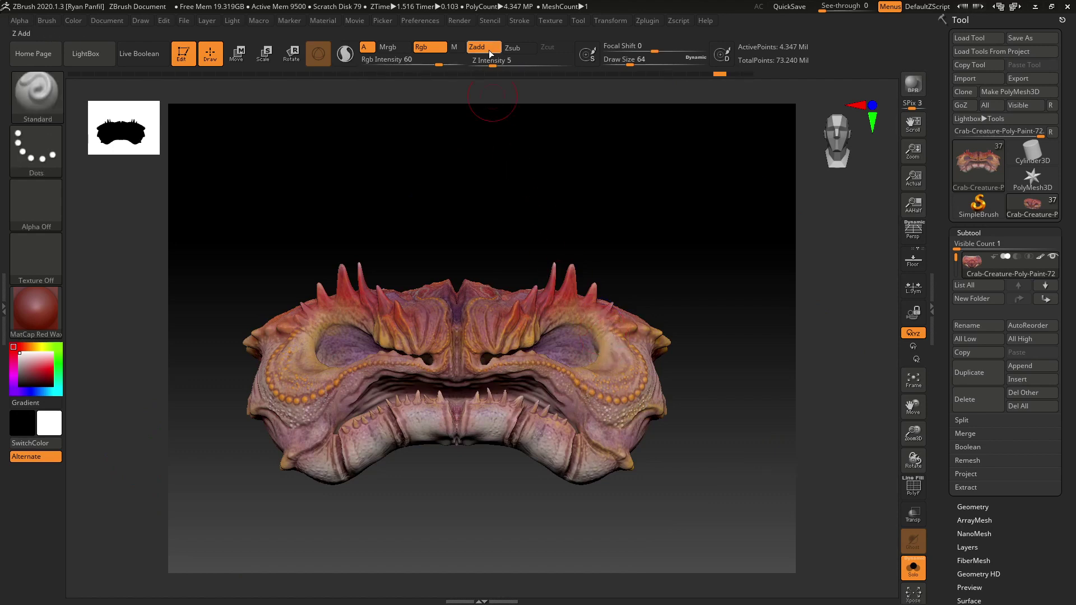
pyautogui.click(488, 48)
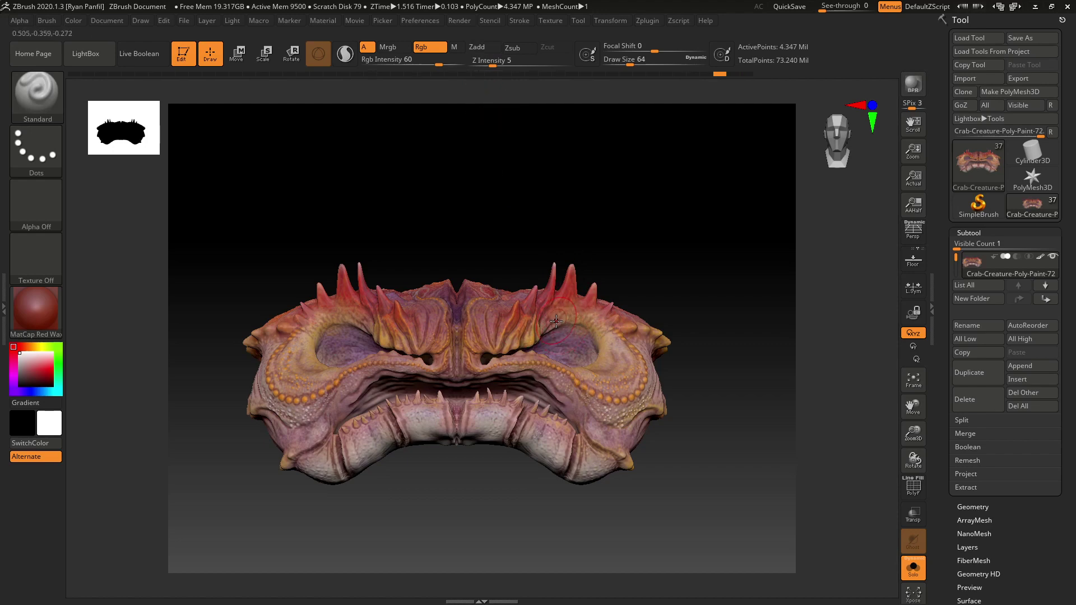
# Try painting the crab texture onto the spiny brow above one eye socket, and undo the one-sided strokes
pyautogui.hotkey('shift', 'z')
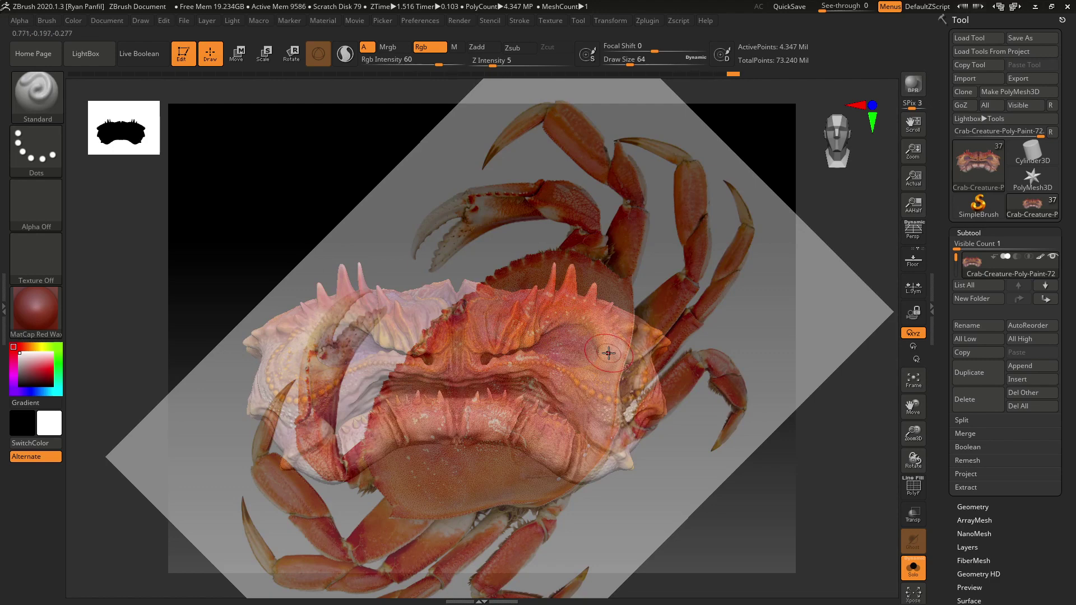
pyautogui.hotkey('shift', 'z')
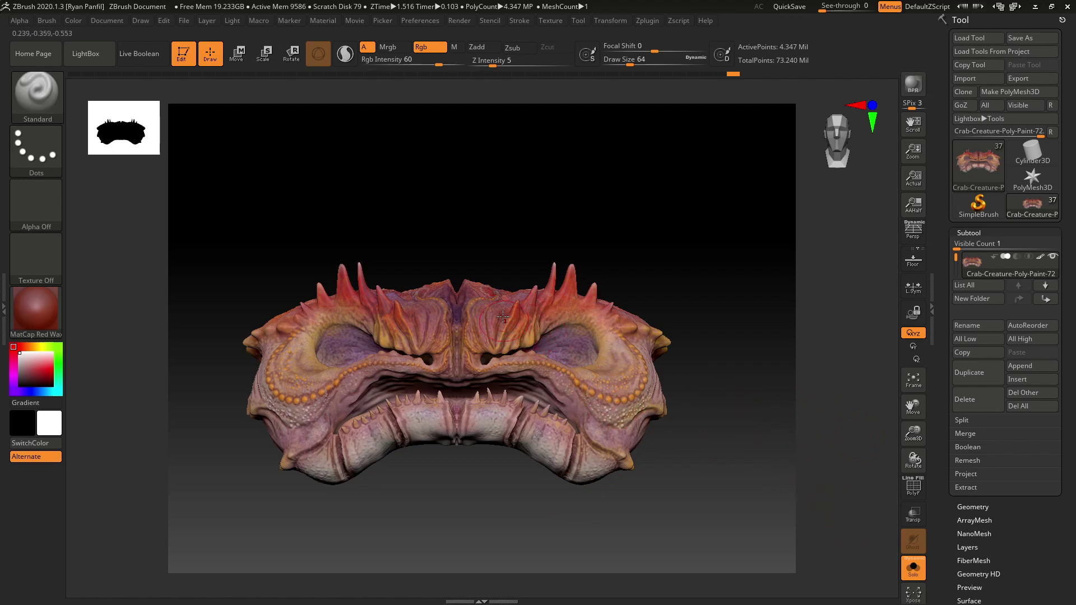
pyautogui.hotkey('shift', 'z')
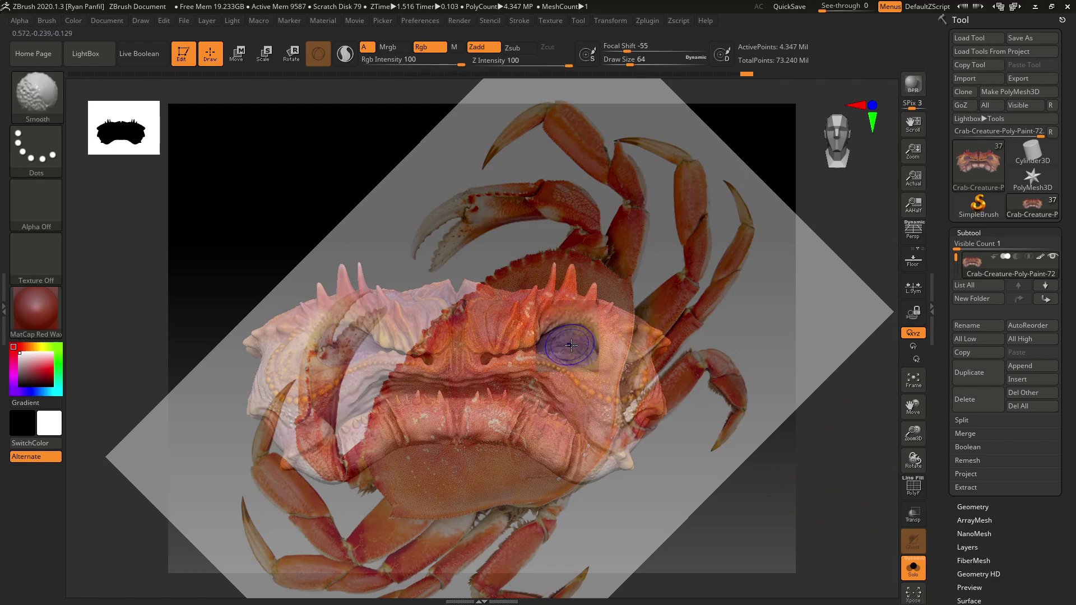
pyautogui.hotkey('shift', 'z')
pyautogui.hotkey('shift', 'z')
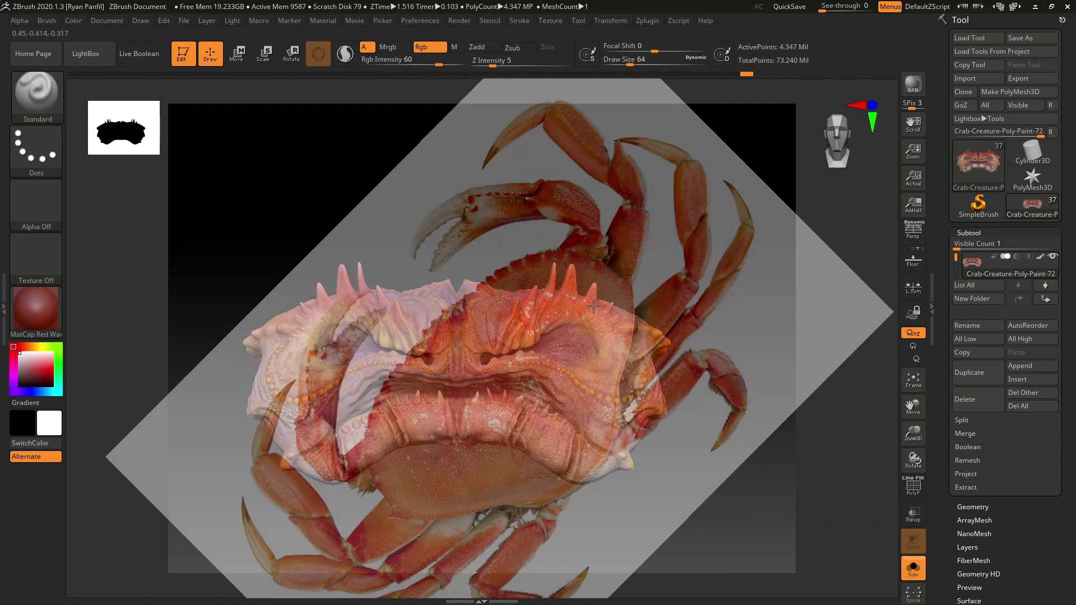
pyautogui.hotkey('shift', 'z')
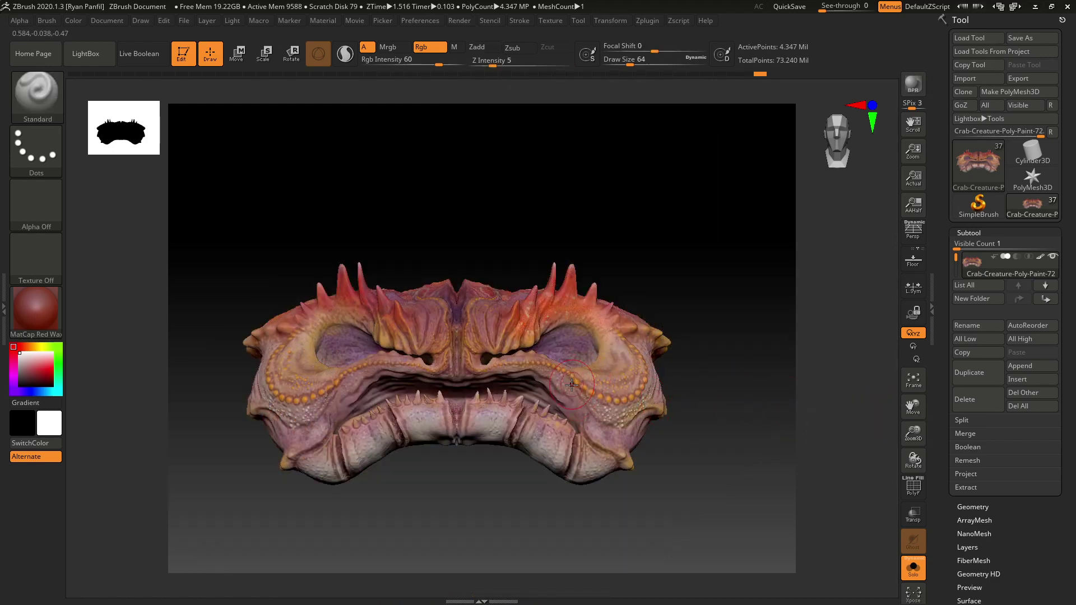
pyautogui.press('ctrl')
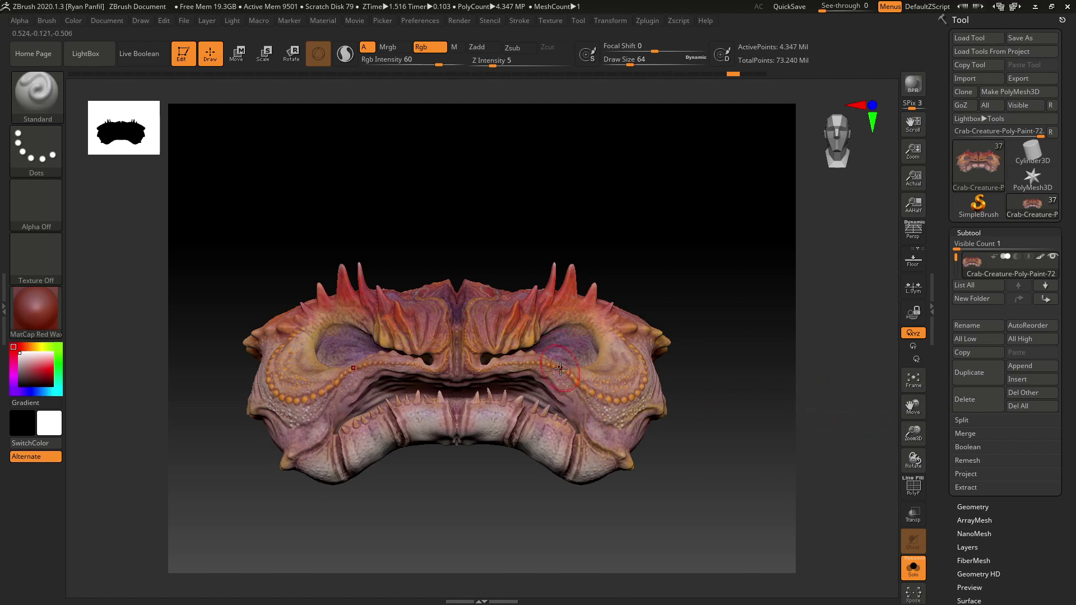
# Paint the crab texture onto the spiny brow and around the eye socket, toggling the Spotlight image to check its placement
pyautogui.hotkey('shift', 'z')
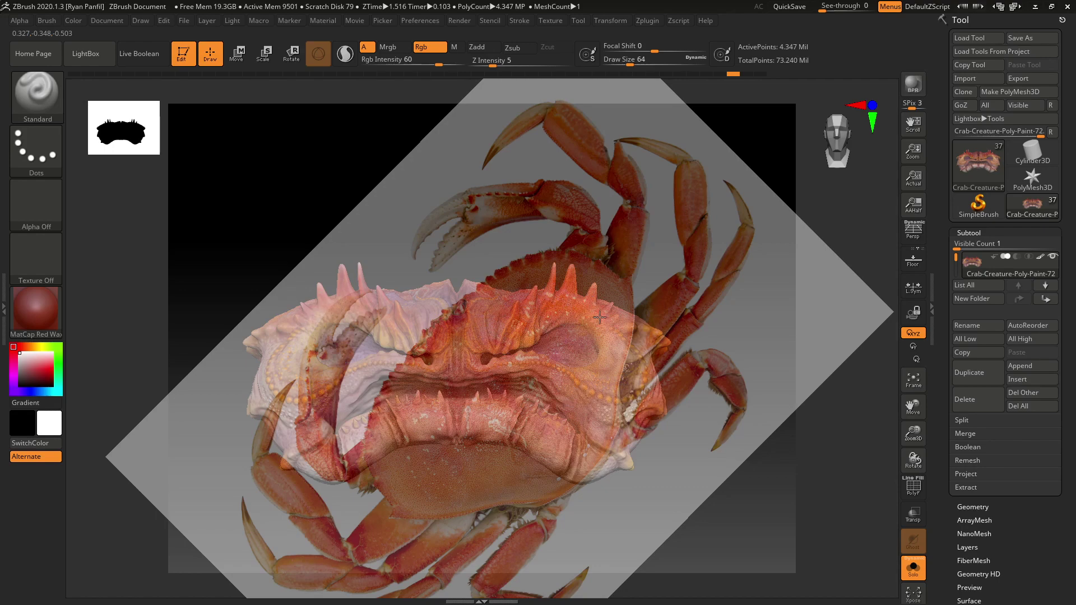
pyautogui.hotkey('shift', 'z')
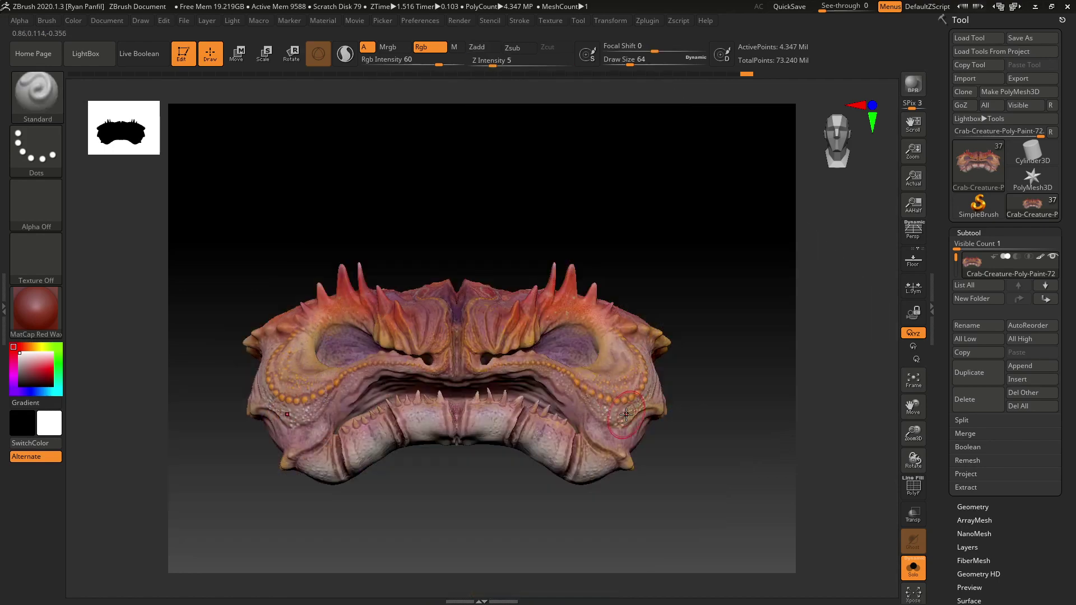
pyautogui.hotkey('shift', 'z')
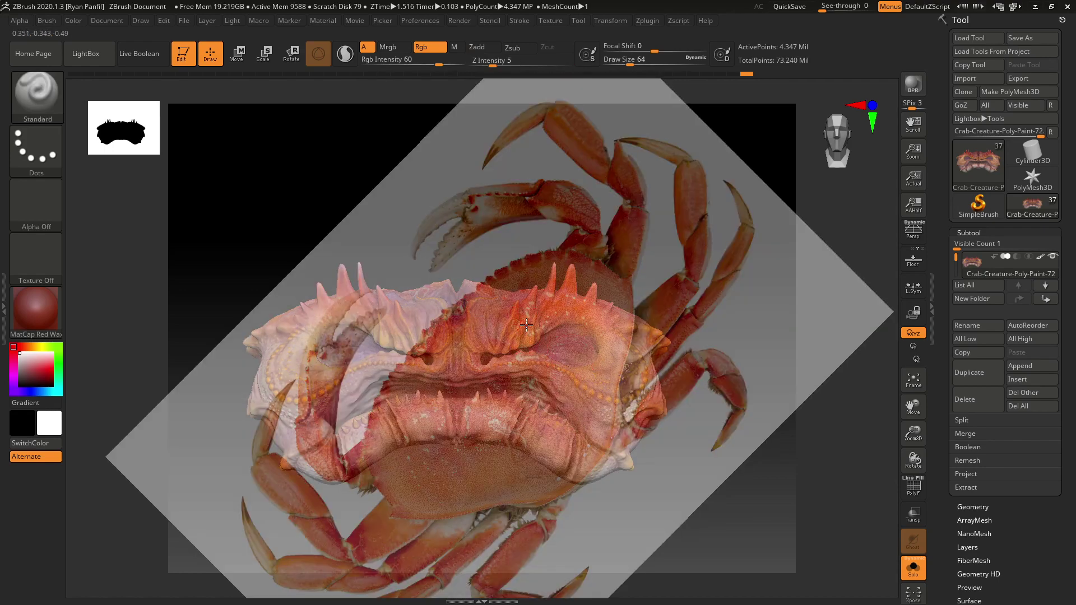
pyautogui.hotkey('shift', 'z')
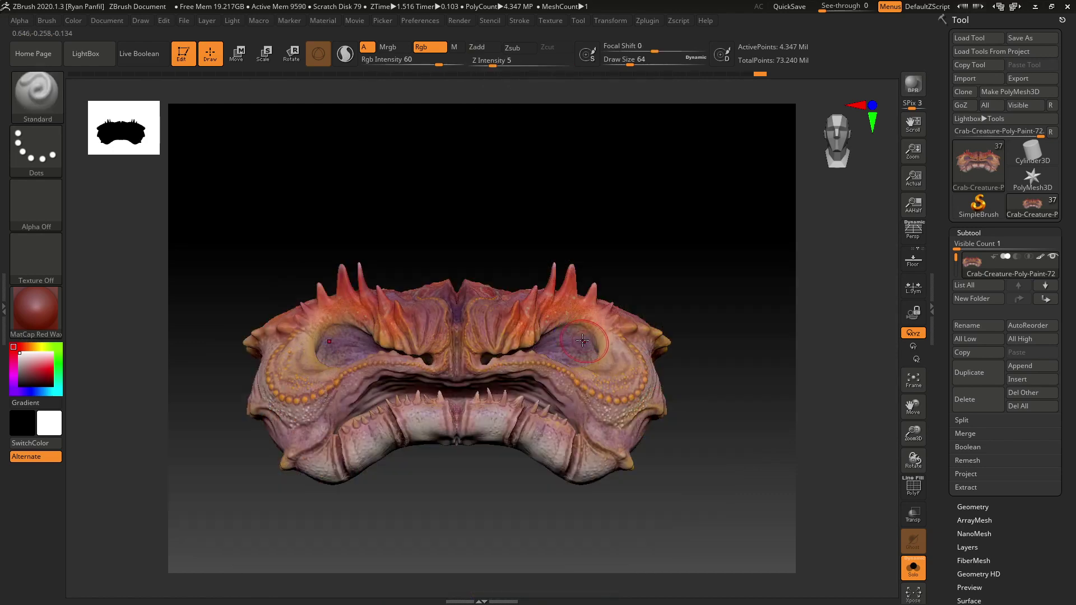
pyautogui.hotkey('shift', 'z')
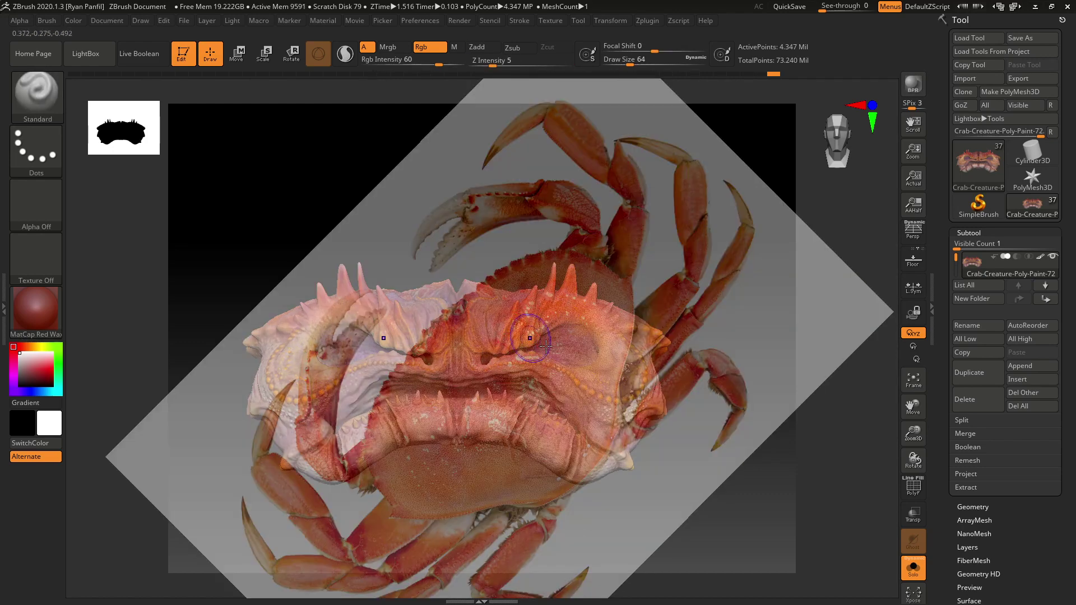
pyautogui.hotkey('shift', 'z')
pyautogui.hotkey('shift', 'z')
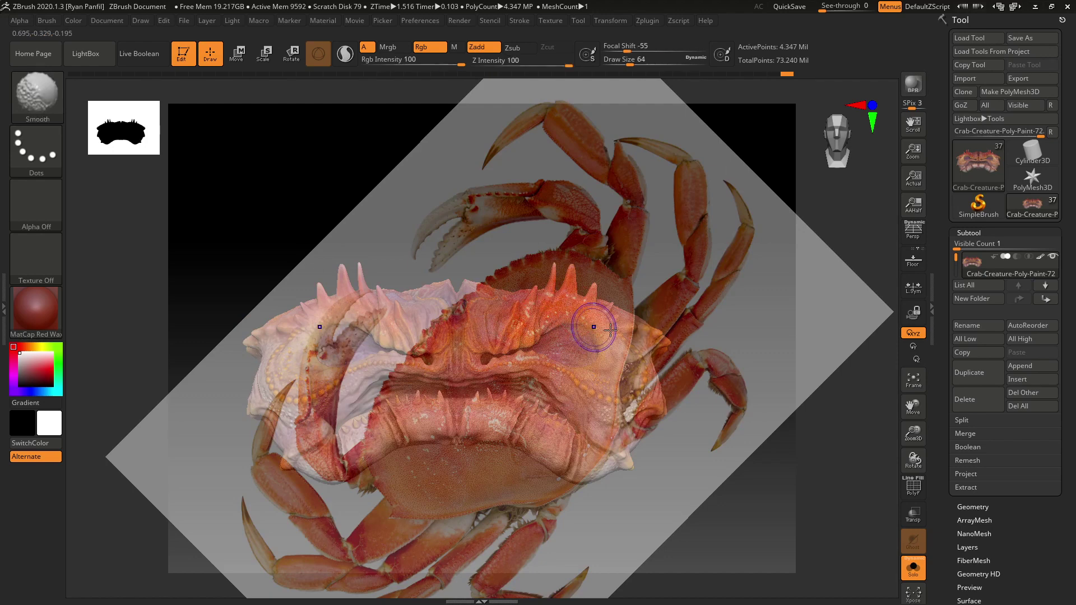
pyautogui.hotkey('shift', 'z')
pyautogui.hotkey('shift', 'z')
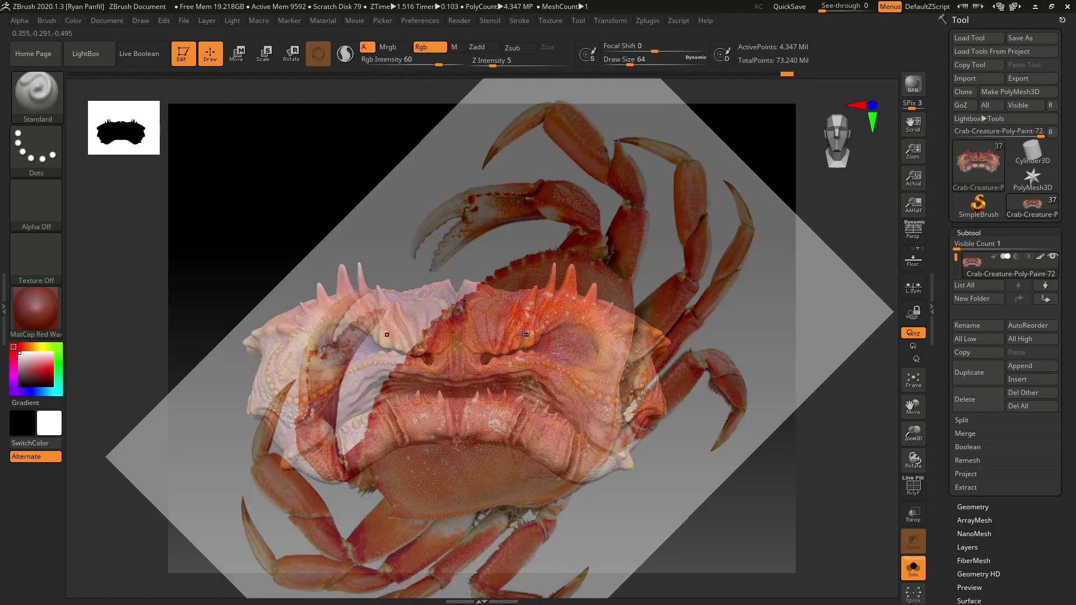
pyautogui.hotkey('shift', 'z')
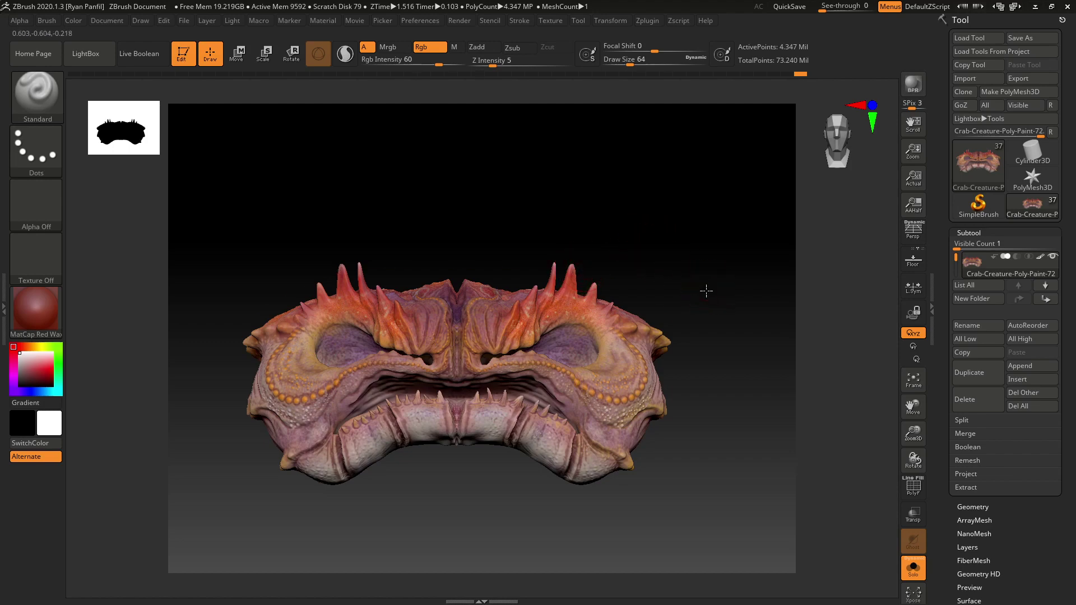
# Turn off Solo to show the whole creature and inspect the projected brow texture from several angles
pyautogui.moveTo(706, 291)
pyautogui.mouseDown()
pyautogui.moveTo(699, 315)
pyautogui.moveTo(750, 393)
pyautogui.moveTo(746, 336)
pyautogui.mouseUp()
pyautogui.click(912, 567)
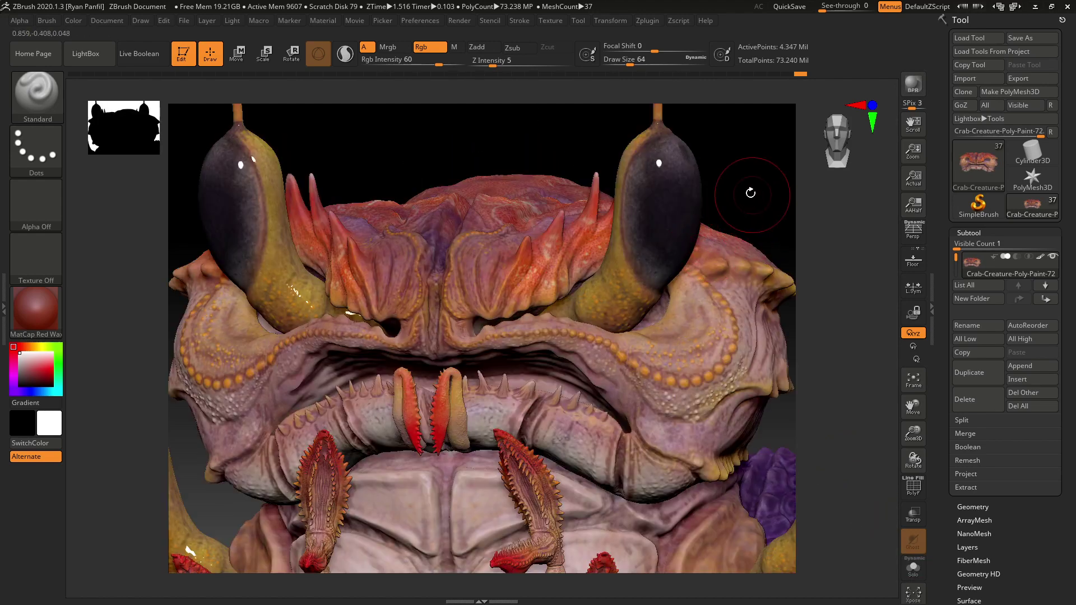
pyautogui.moveTo(792, 212); pyautogui.dragTo(766, 213)
pyautogui.moveTo(790, 365); pyautogui.dragTo(762, 371)
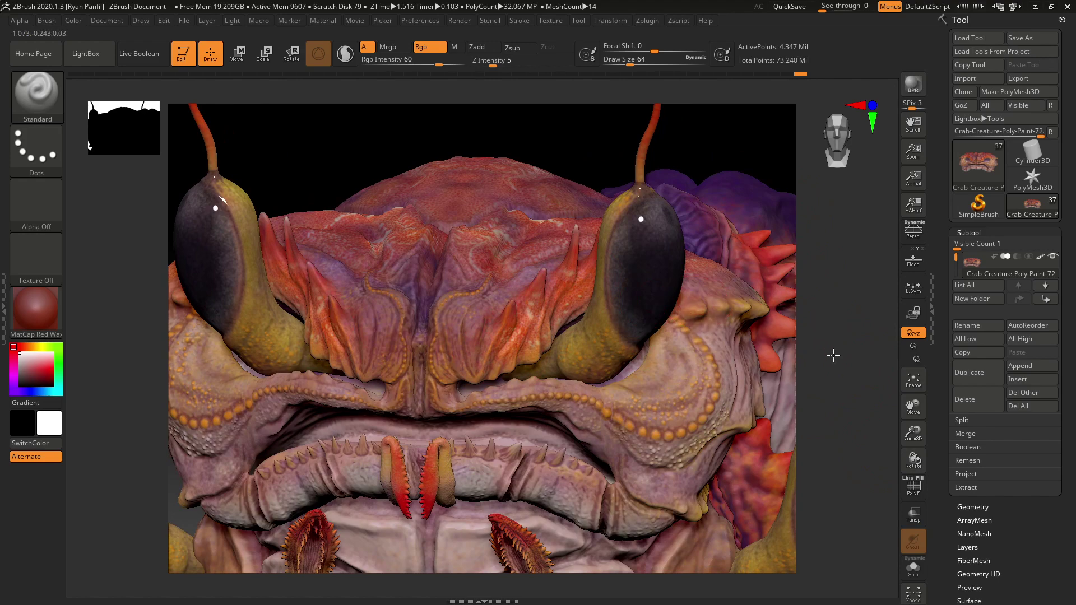
pyautogui.moveTo(834, 355); pyautogui.dragTo(866, 395)
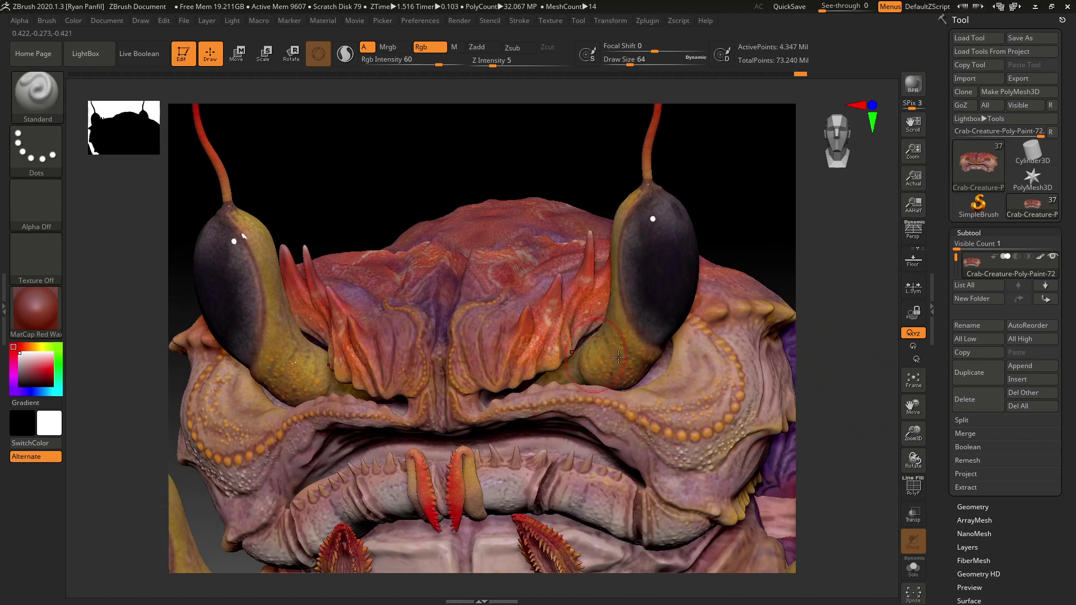
pyautogui.moveTo(756, 241); pyautogui.dragTo(763, 236)
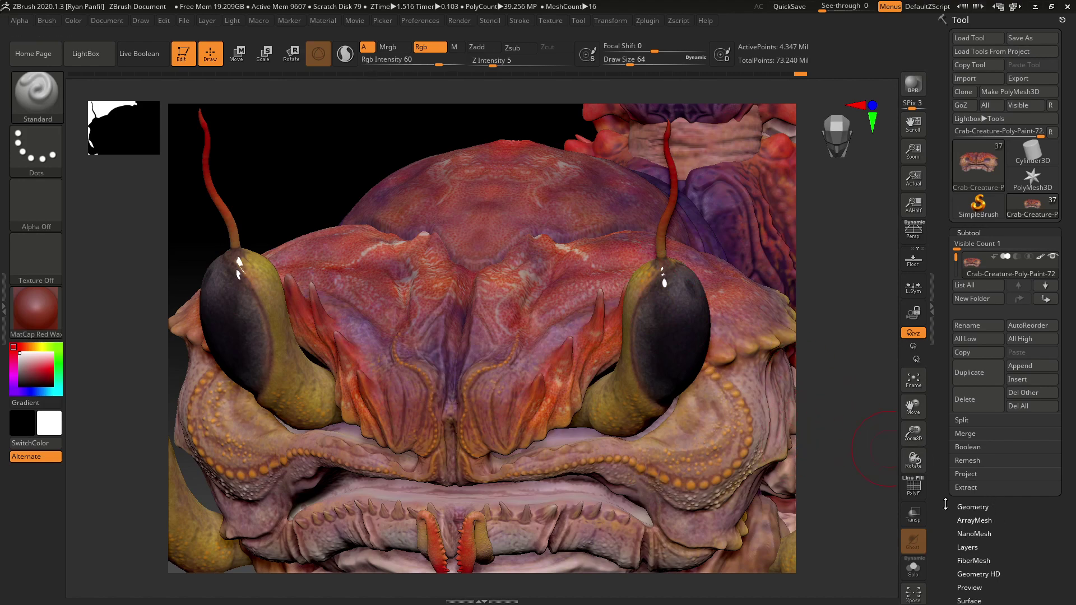
# Mask the face subtool by cavity with intensity 100 and blur 2
pyautogui.moveTo(945, 504); pyautogui.dragTo(951, 404)
pyautogui.click(972, 381)
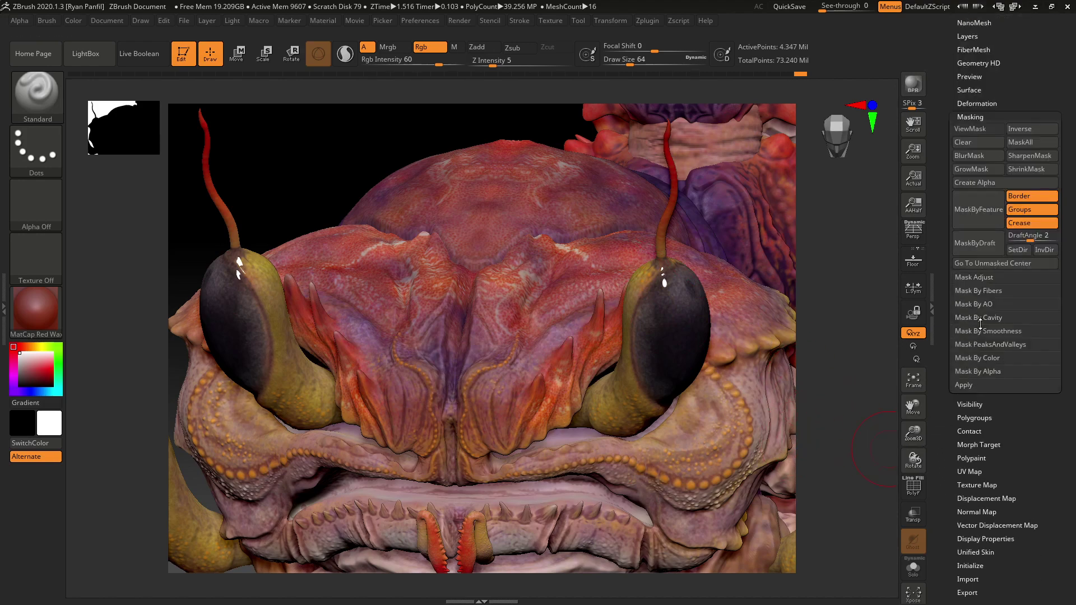
pyautogui.moveTo(946, 344); pyautogui.dragTo(953, 476)
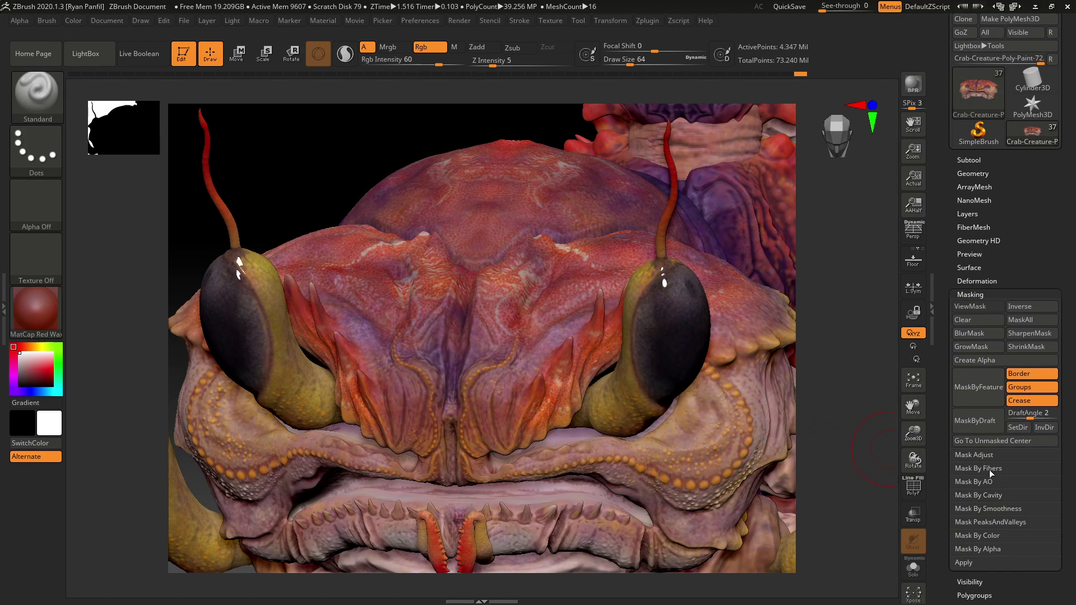
pyautogui.click(988, 495)
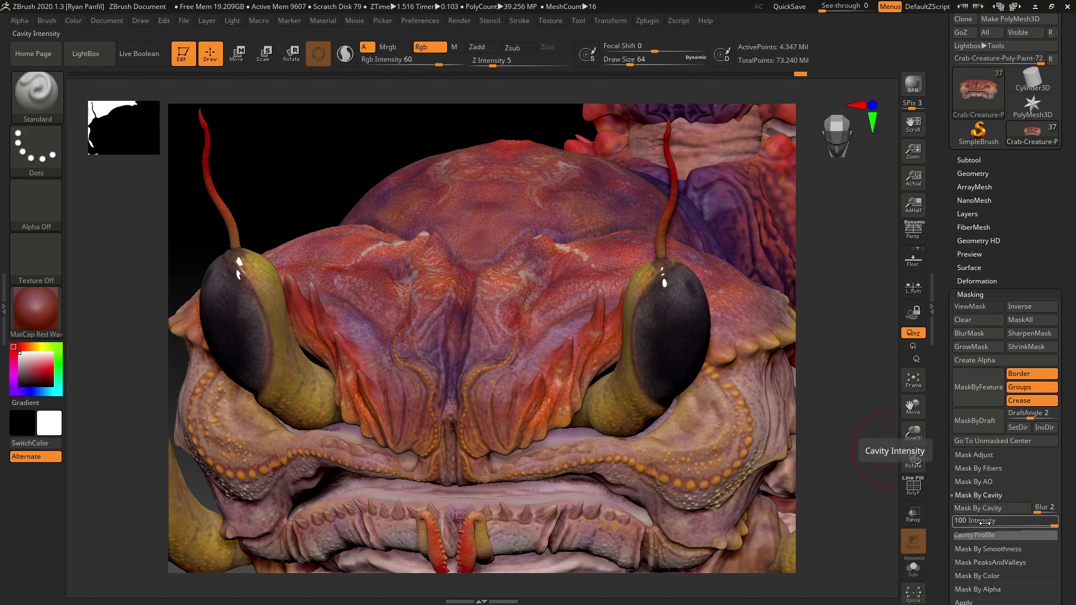
pyautogui.click(991, 509)
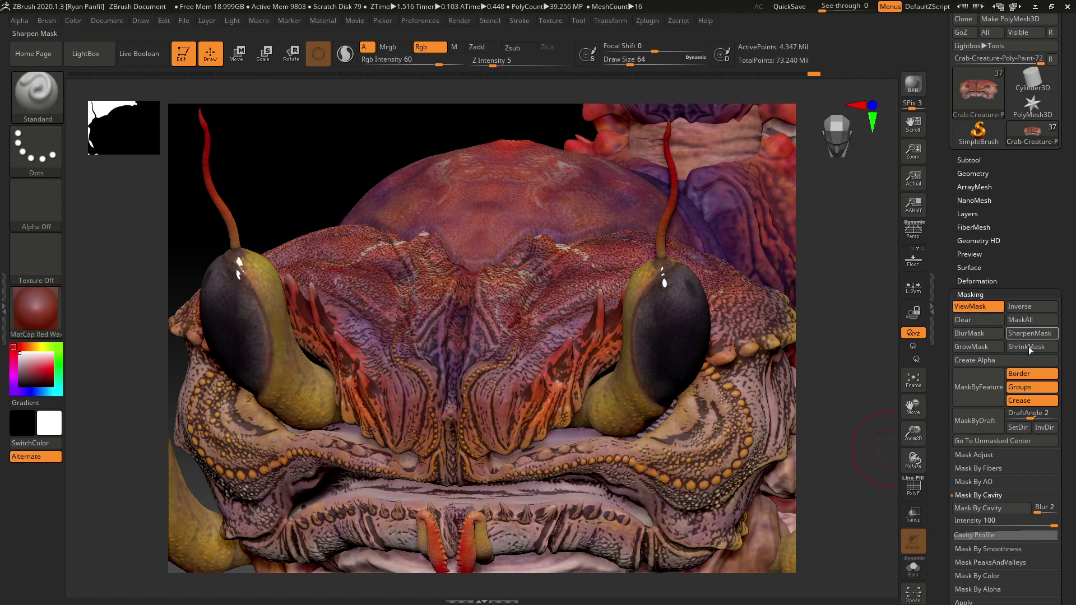
# Soften the face's cavity mask using Mask Adjust with Blur 10, and invert it with the mask display hidden
pyautogui.click(986, 455)
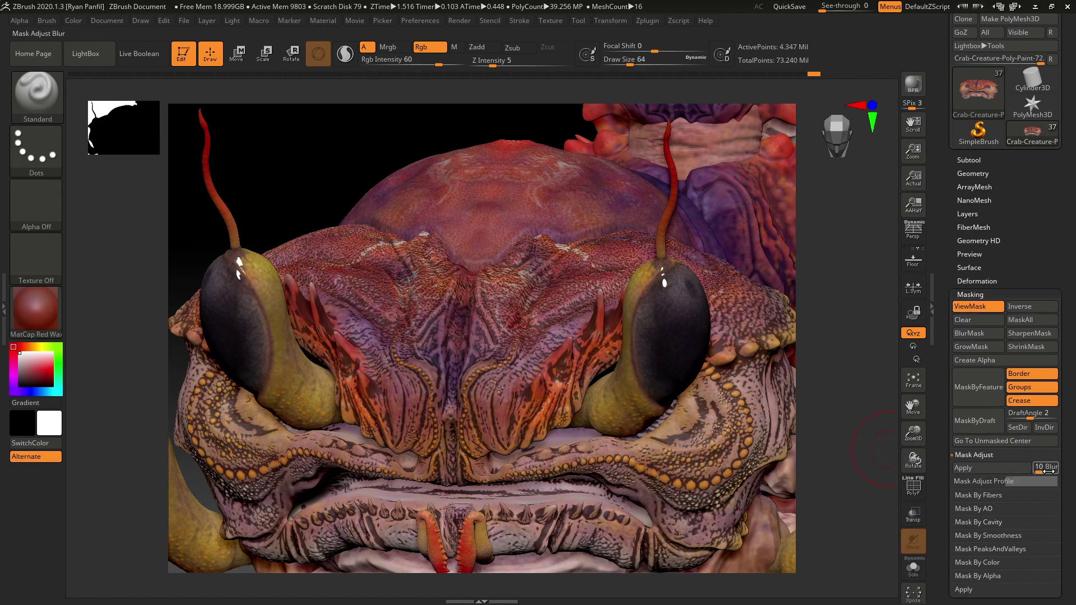
pyautogui.click(1000, 473)
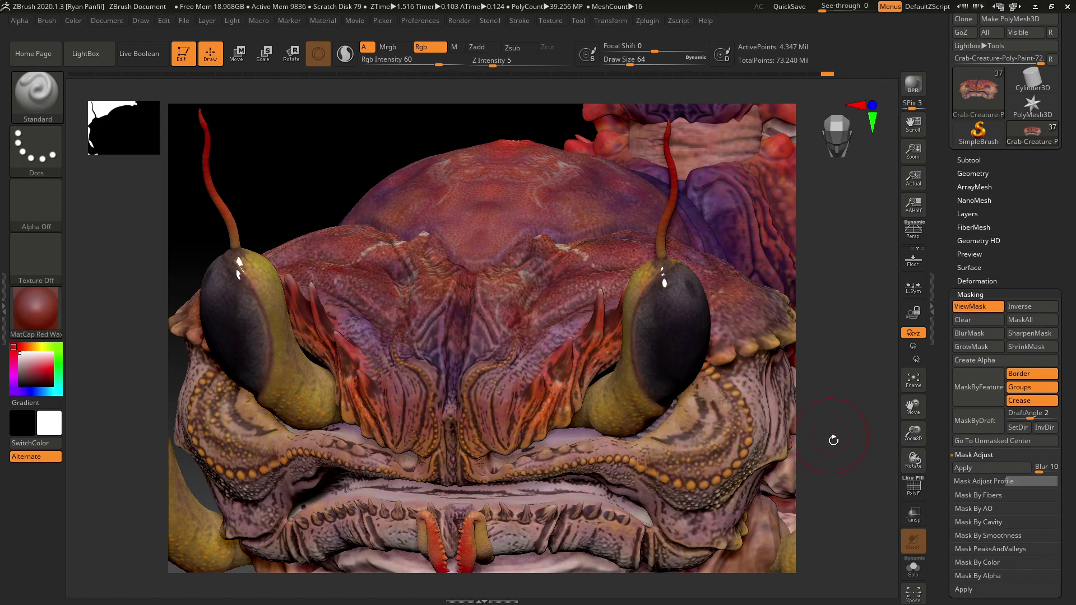
pyautogui.click(1021, 307)
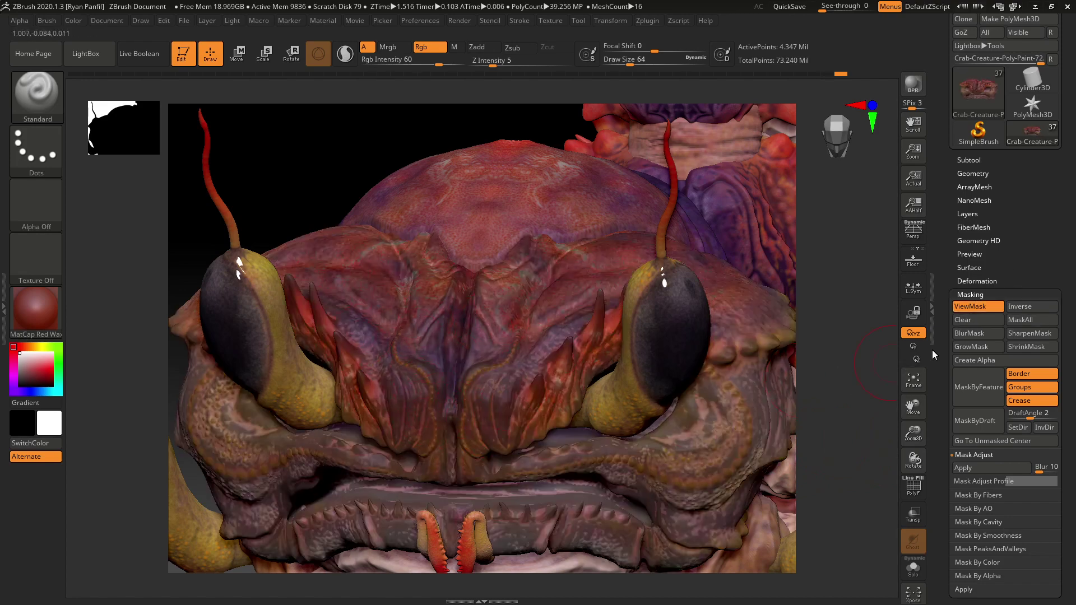
pyautogui.click(978, 307)
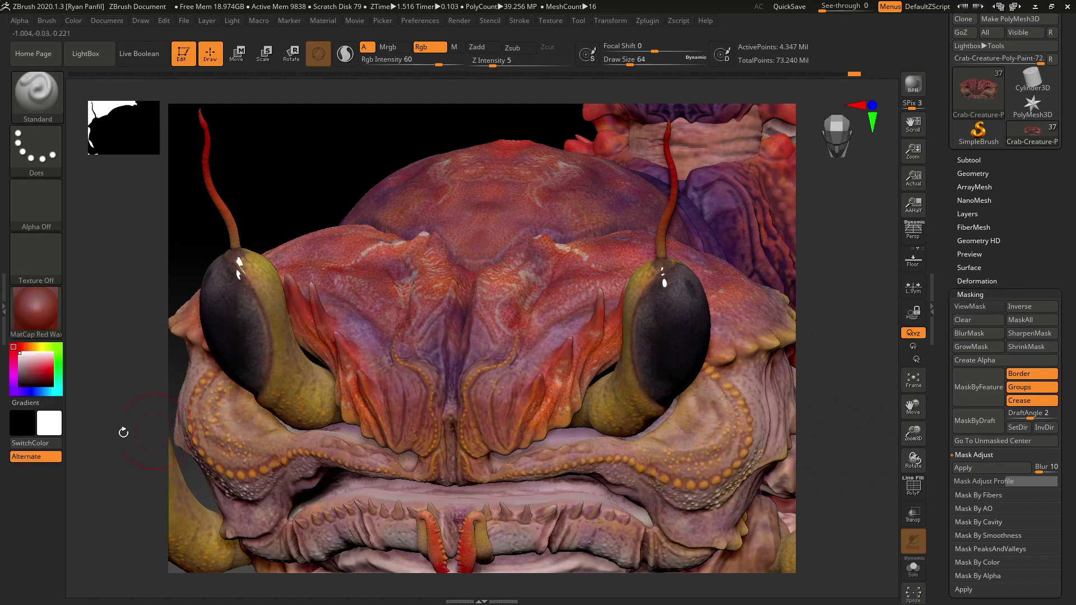
# Set the main paint colour to dark red and the secondary colour to dark purple
pyautogui.click(50, 432)
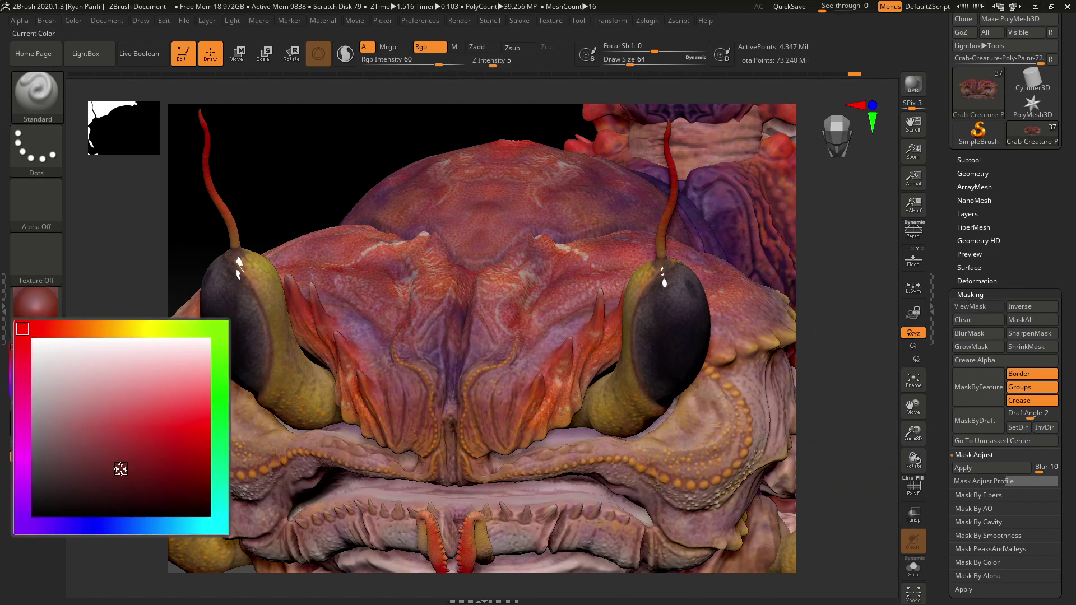
pyautogui.click(122, 480)
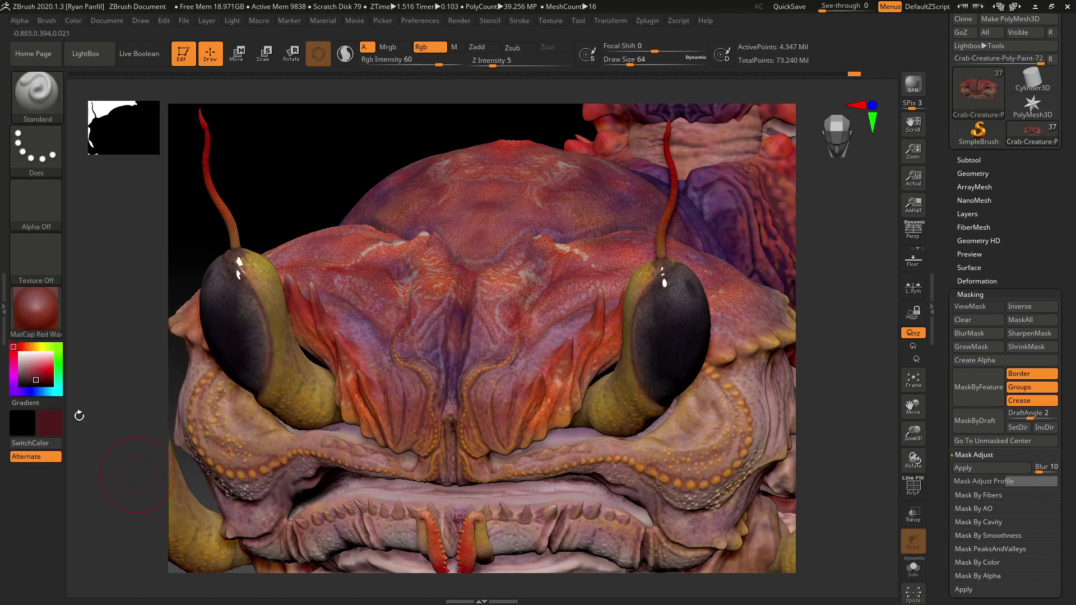
pyautogui.click(32, 427)
pyautogui.click(28, 511)
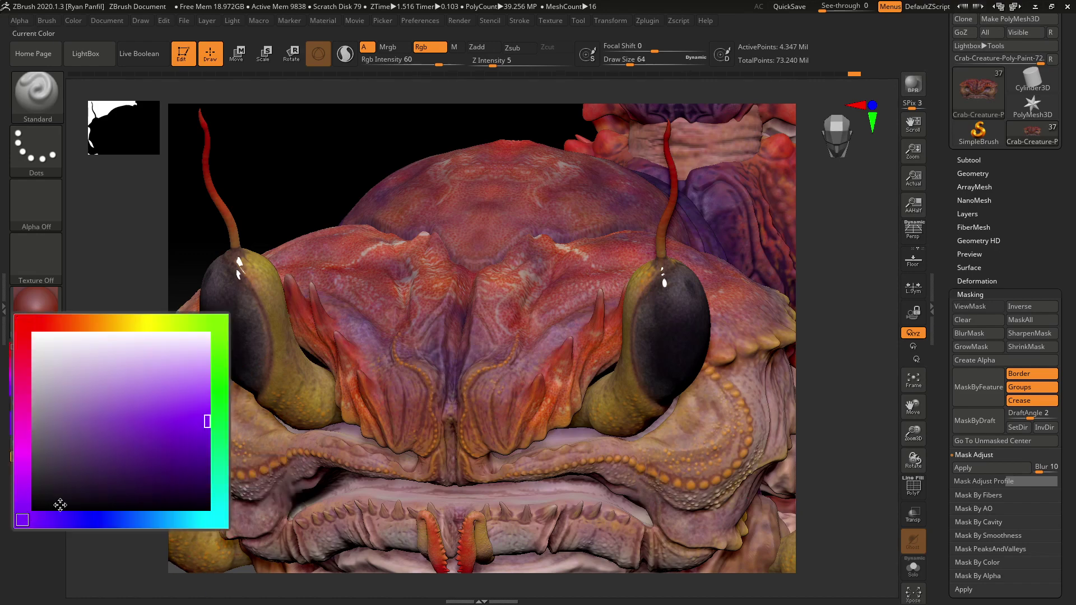
pyautogui.click(115, 475)
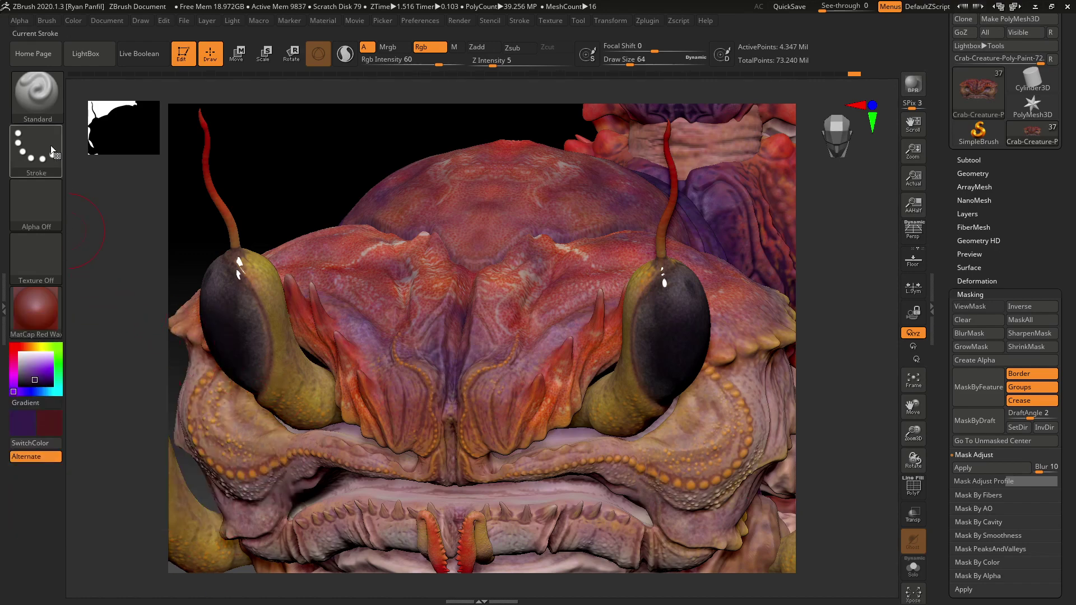
# Set up the Standard brush with Alpha 07 and the Color Spray stroke
pyautogui.click(37, 204)
pyautogui.click(481, 258)
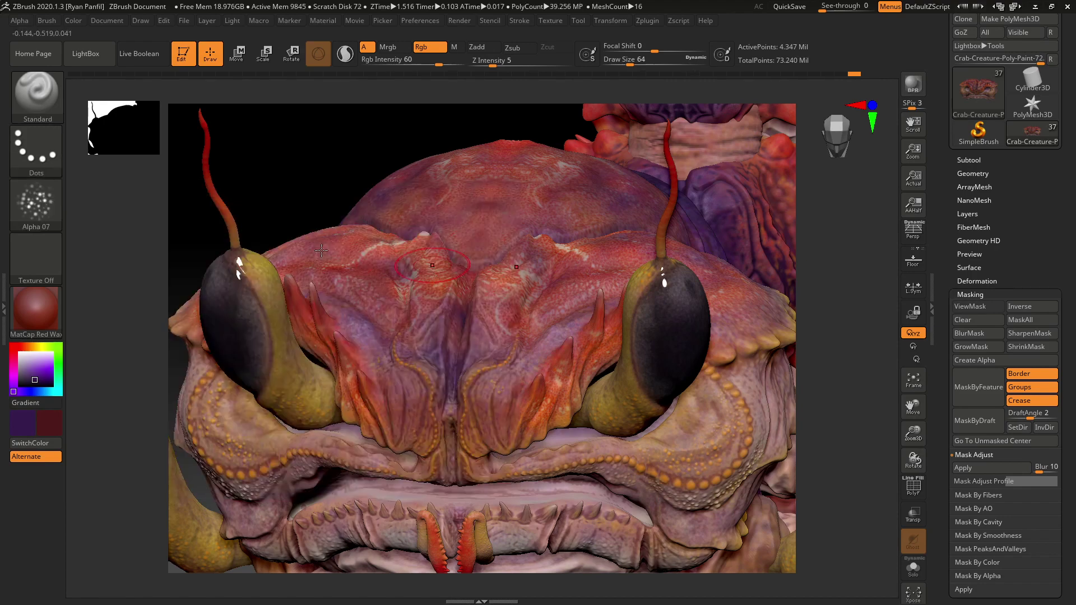
pyautogui.click(36, 148)
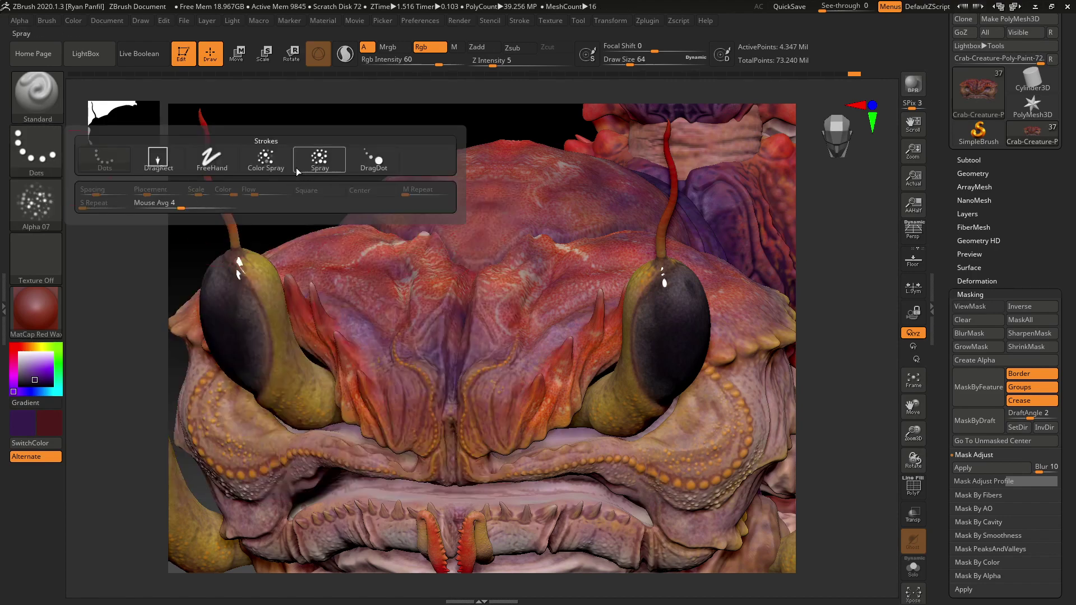
pyautogui.click(265, 159)
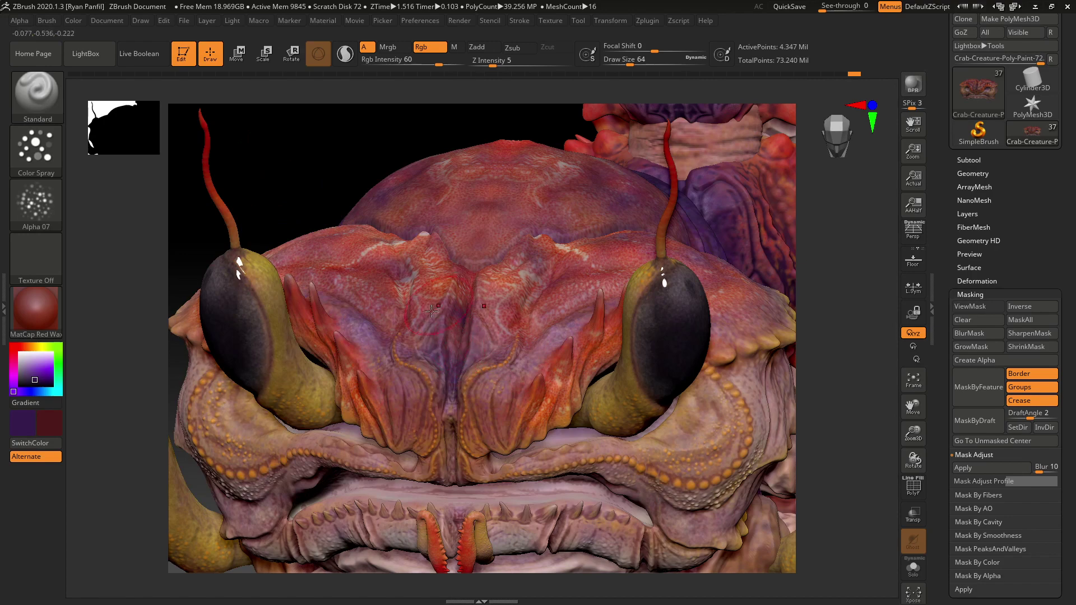
# Spray the dark red and purple into the unmasked cavities of the forehead and spiny brows, checking the blend from several angles
pyautogui.moveTo(449, 320)
pyautogui.mouseDown()
pyautogui.moveTo(440, 366)
pyautogui.moveTo(374, 309)
pyautogui.moveTo(371, 330)
pyautogui.mouseUp()
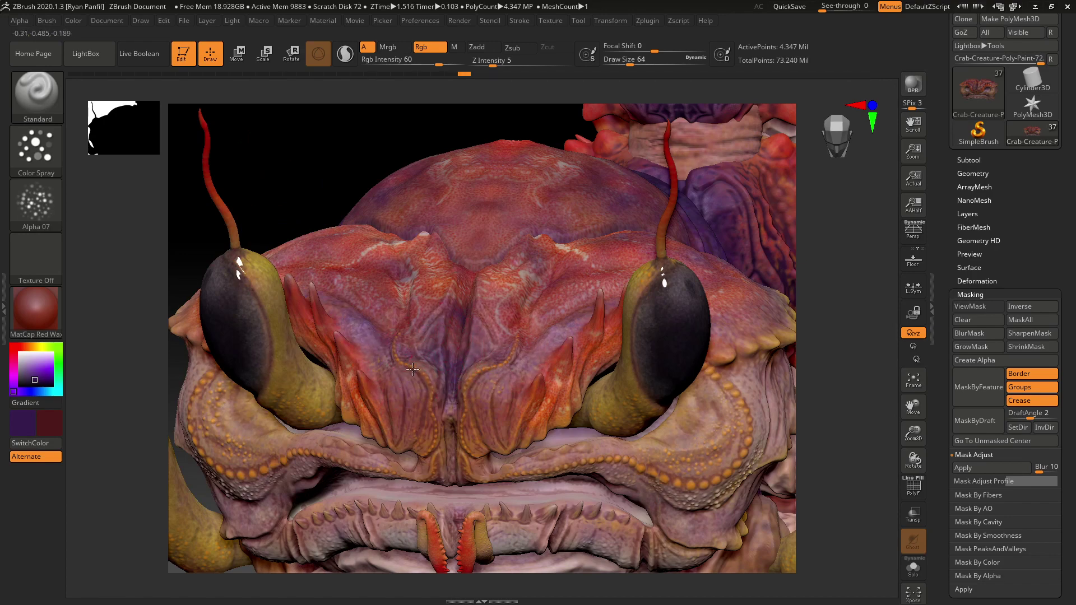
pyautogui.moveTo(680, 377); pyautogui.dragTo(499, 367, button='right')
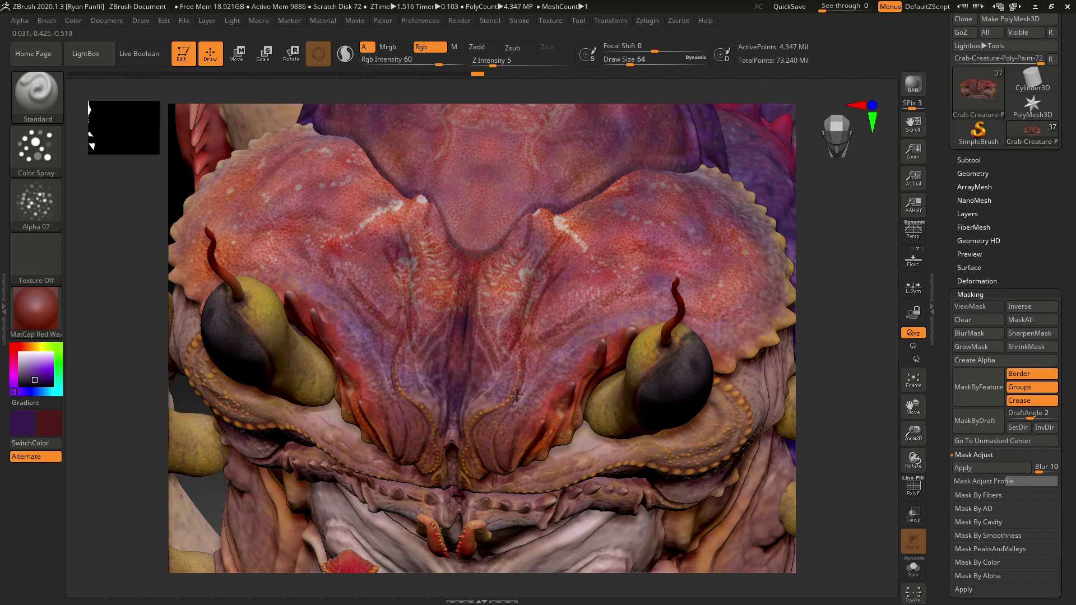
pyautogui.moveTo(701, 303)
pyautogui.mouseDown(button='right')
pyautogui.moveTo(673, 337)
pyautogui.moveTo(475, 383)
pyautogui.mouseUp(button='right')
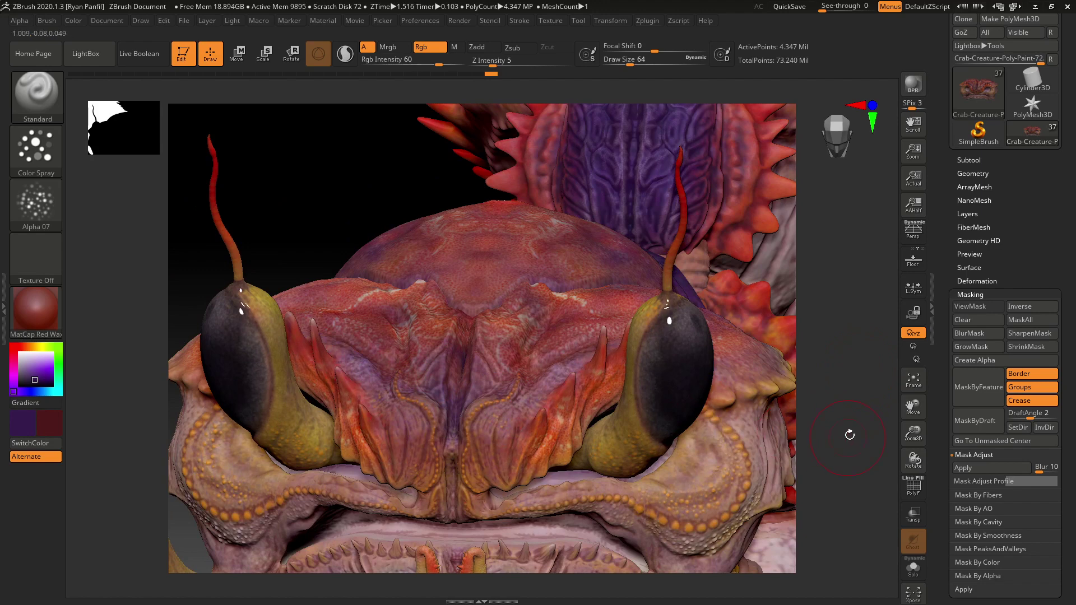
pyautogui.moveTo(845, 434); pyautogui.dragTo(616, 457, button='right')
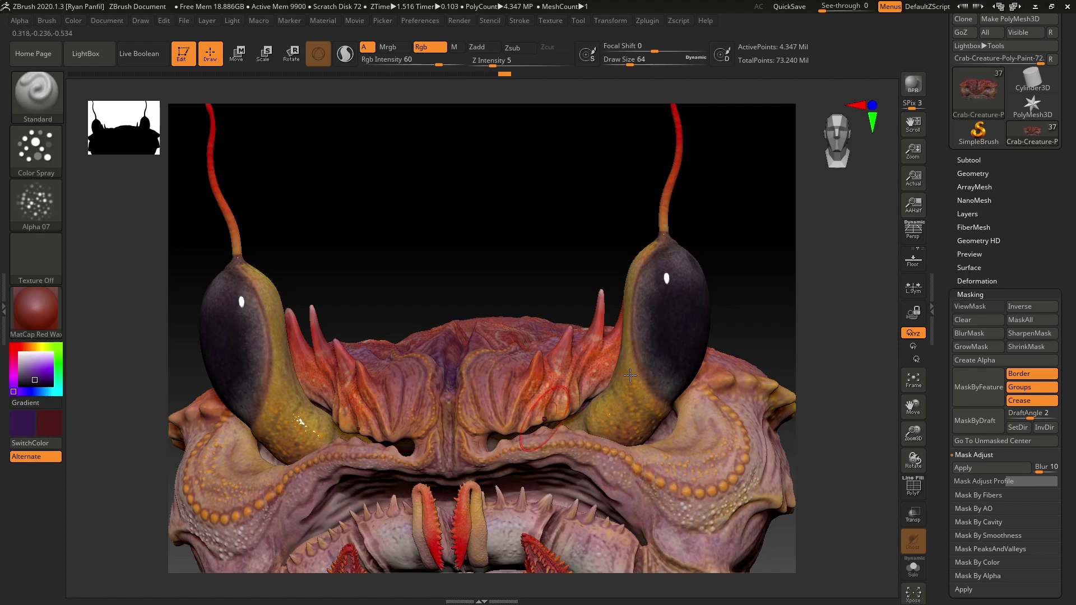
pyautogui.moveTo(785, 392)
pyautogui.mouseDown(button='right')
pyautogui.moveTo(845, 373)
pyautogui.moveTo(818, 393)
pyautogui.mouseUp(button='right')
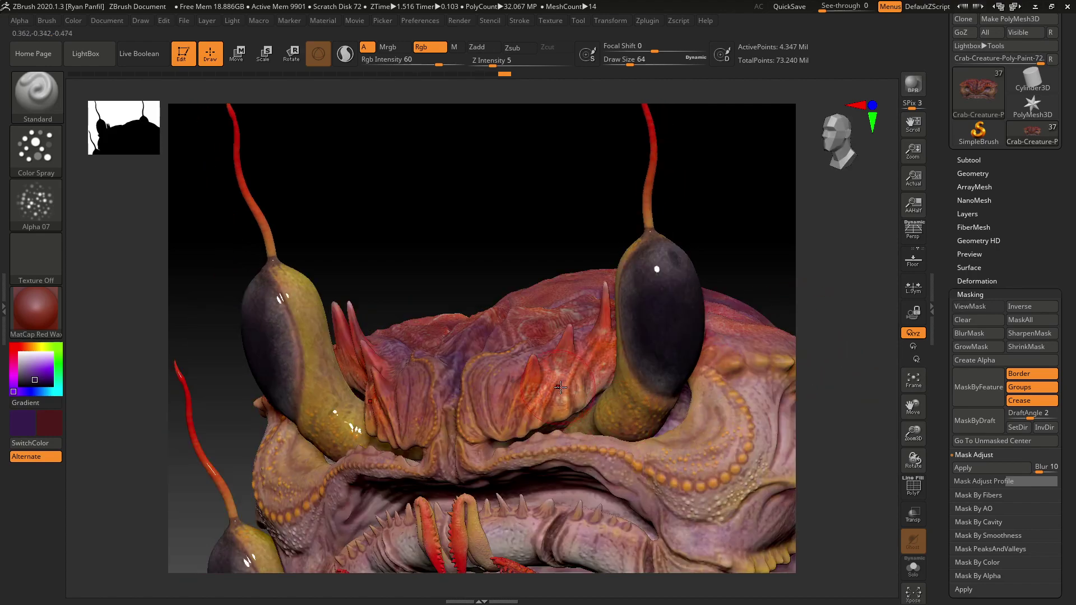
pyautogui.press('ctrl')
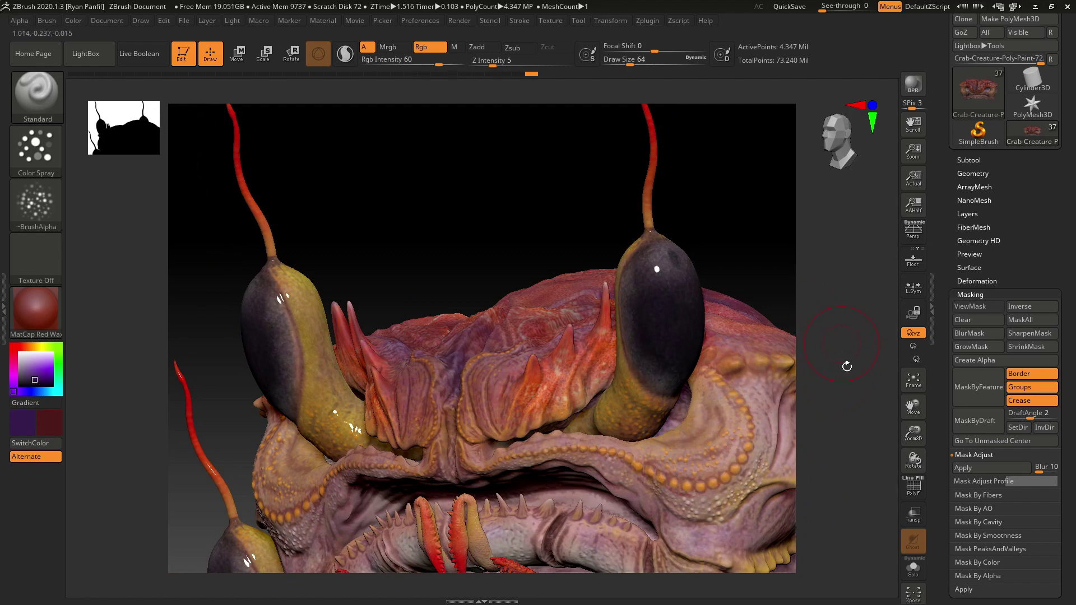
pyautogui.moveTo(847, 367); pyautogui.dragTo(703, 358)
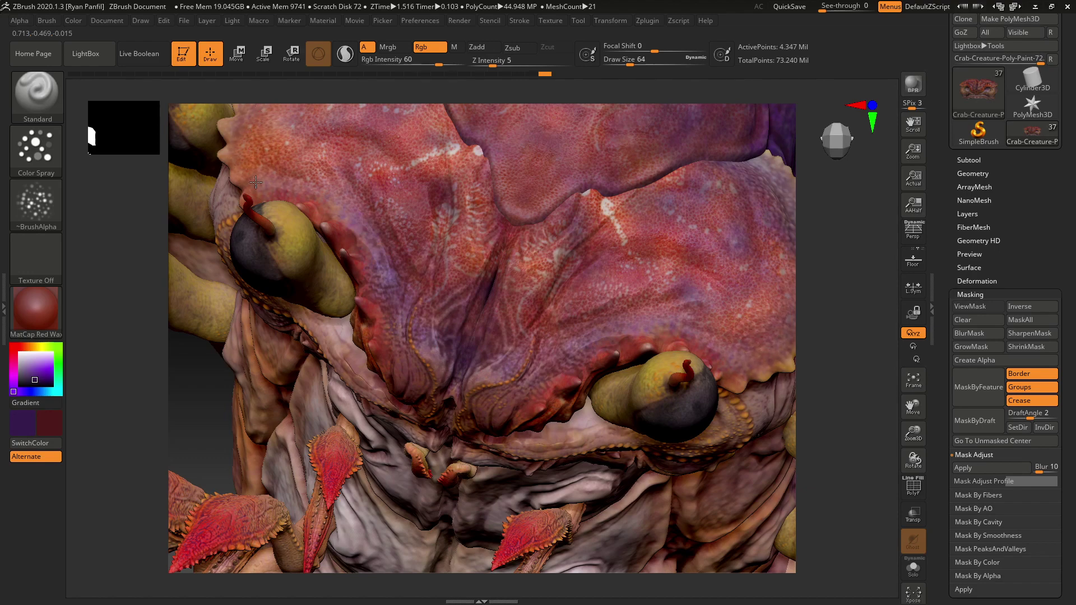
pyautogui.keyDown('alt'); pyautogui.moveTo(846, 278); pyautogui.dragTo(845, 379); pyautogui.keyUp('alt')
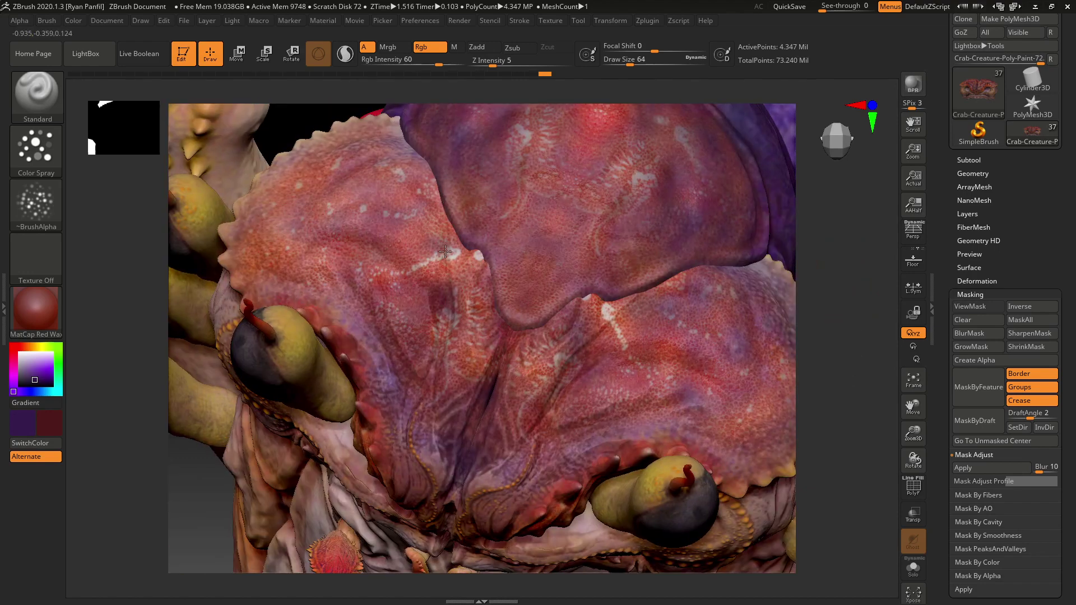
# Examine how the painted head blends with the creature's body and tail from several angles and distances, and minimize the ZBrush window
pyautogui.press('f')
pyautogui.moveTo(800, 336); pyautogui.dragTo(815, 456)
pyautogui.moveTo(913, 434); pyautogui.dragTo(732, 412)
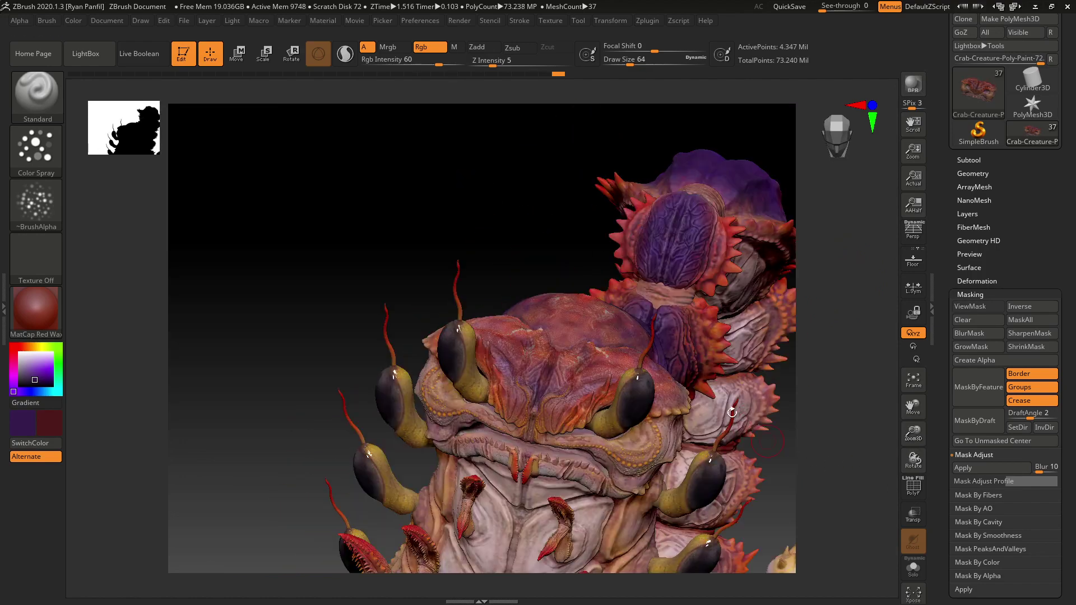
pyautogui.moveTo(807, 471); pyautogui.dragTo(746, 307)
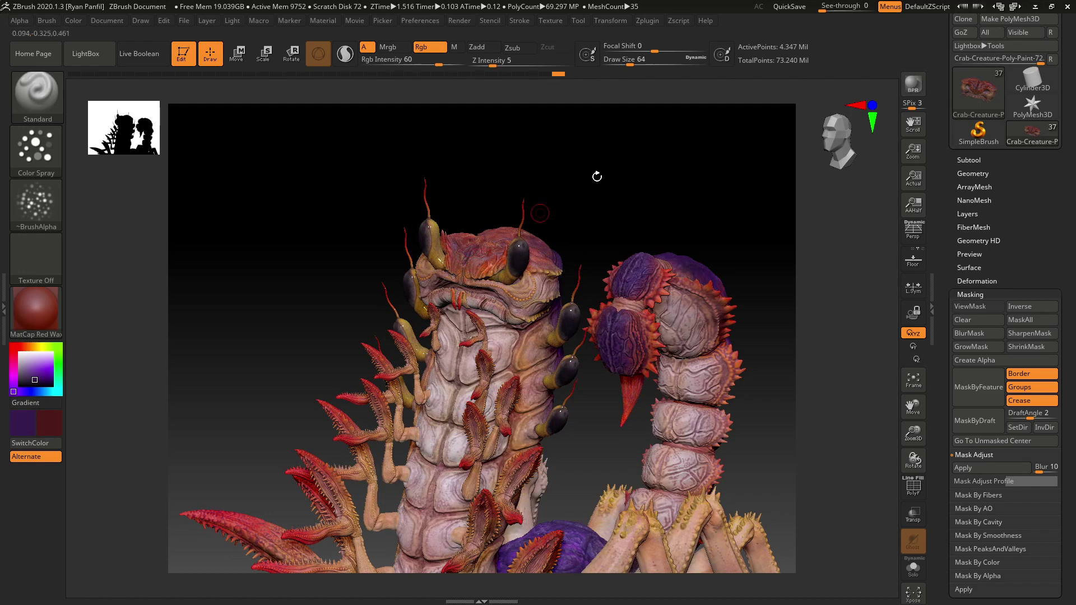
pyautogui.moveTo(597, 176); pyautogui.dragTo(453, 259)
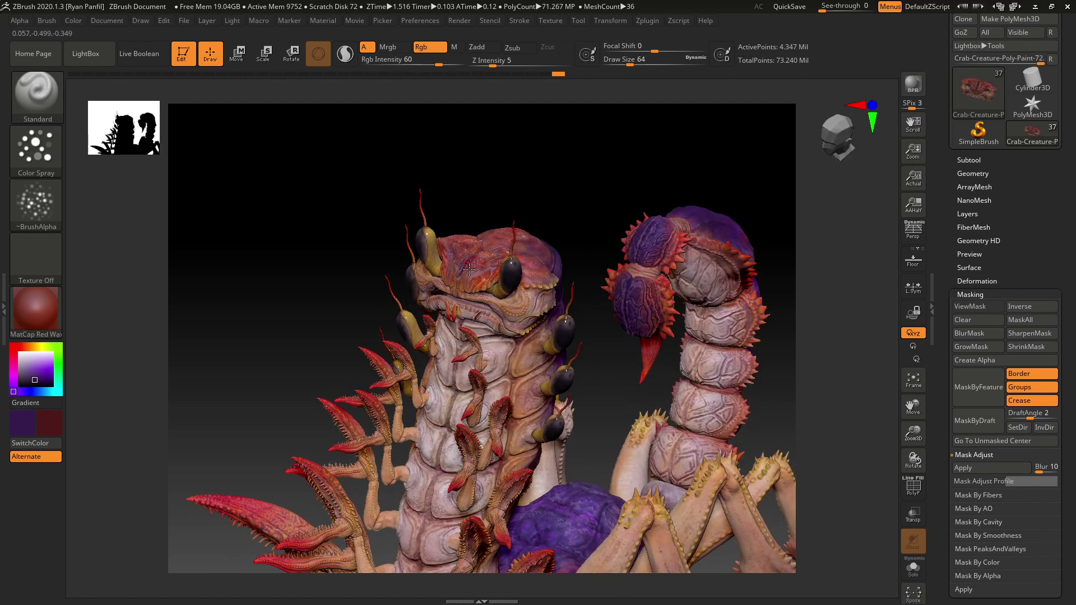
pyautogui.moveTo(600, 199)
pyautogui.mouseDown()
pyautogui.moveTo(713, 193)
pyautogui.moveTo(735, 204)
pyautogui.moveTo(731, 236)
pyautogui.mouseUp()
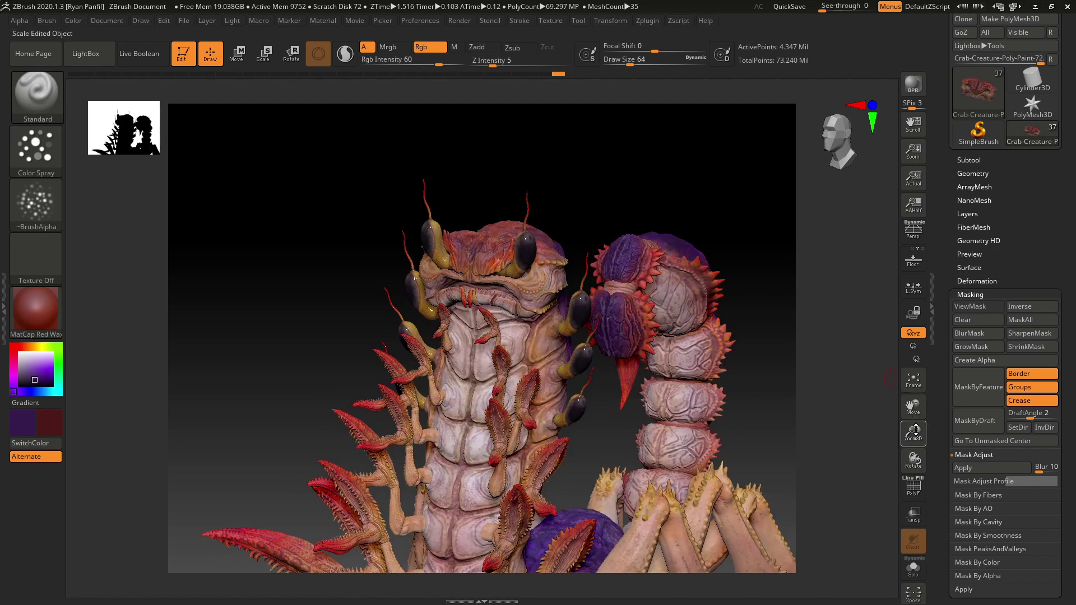
pyautogui.moveTo(913, 432); pyautogui.dragTo(681, 238)
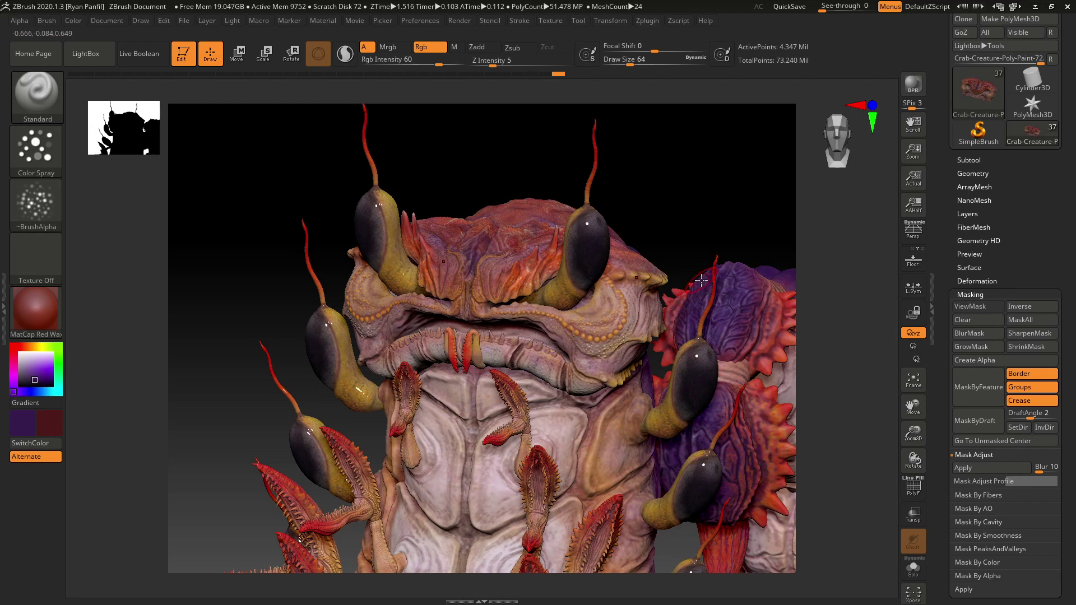
pyautogui.click(1036, 7)
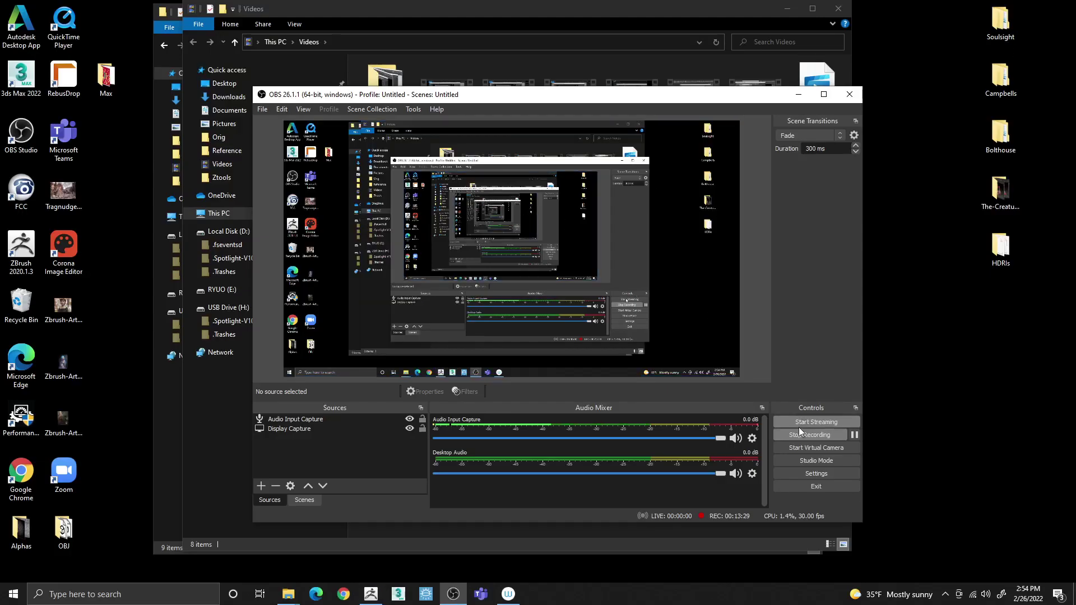